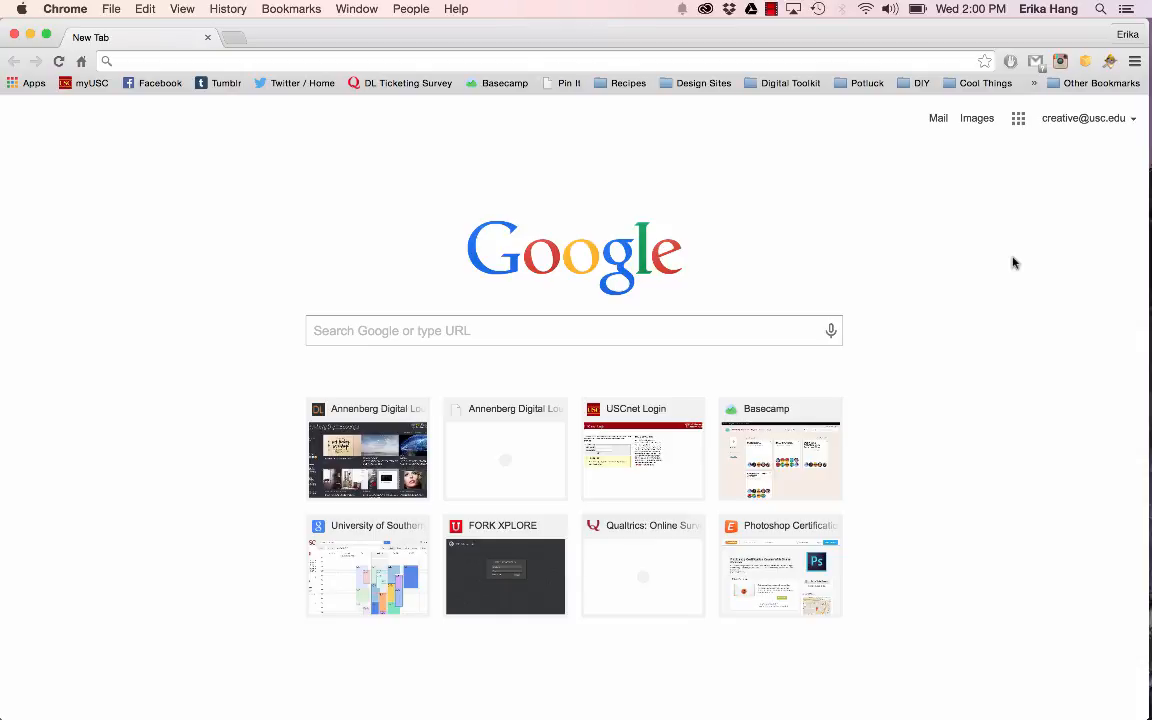
Step: Load mcweb.usc.edu in the browser and check which Wi-Fi network the computer is connected to
left_click(707, 64)
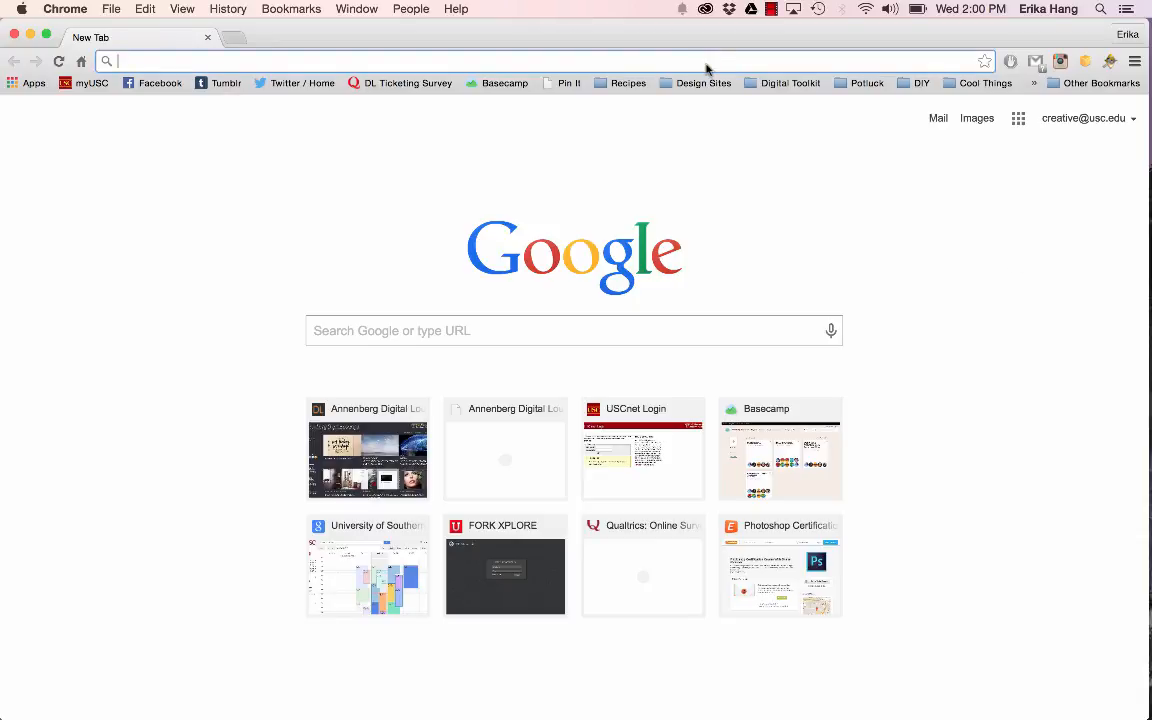
type("mcweb")
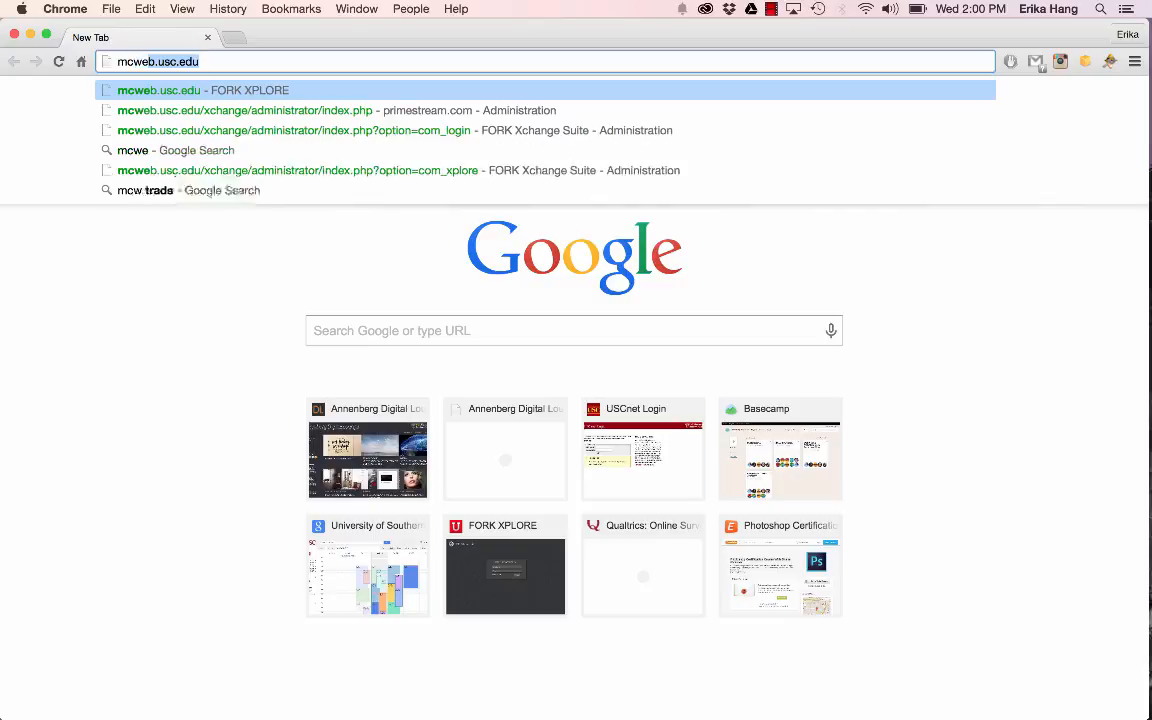
type(".usc.edu")
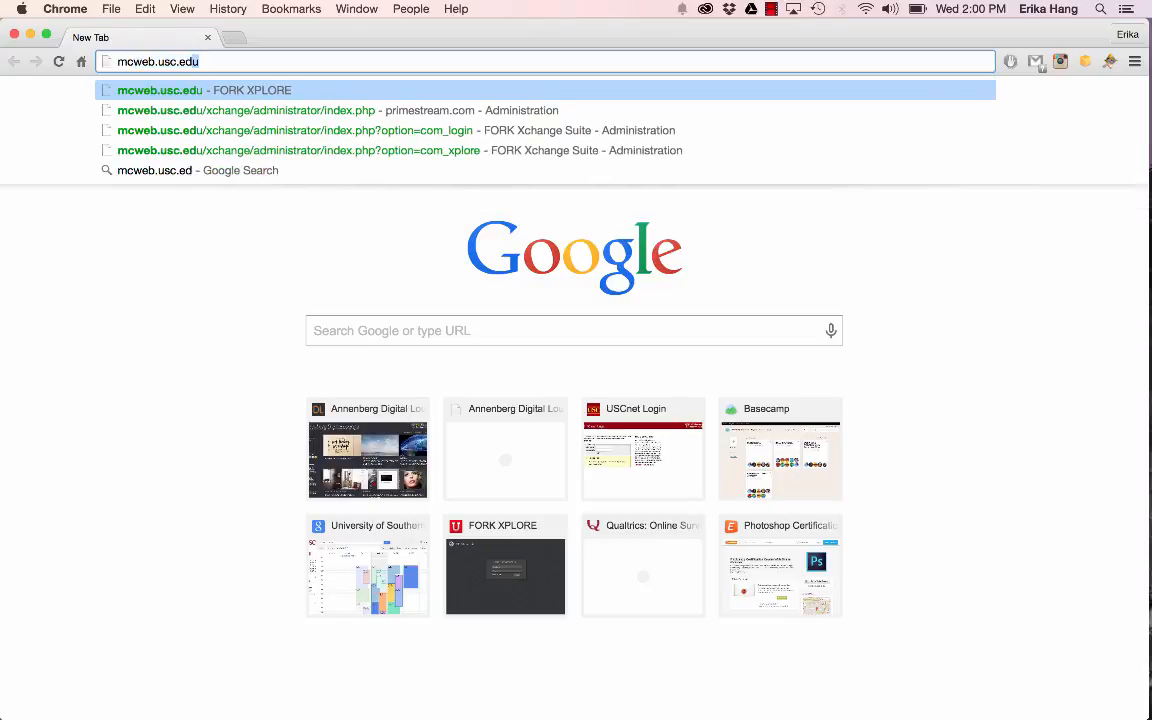
key("Return")
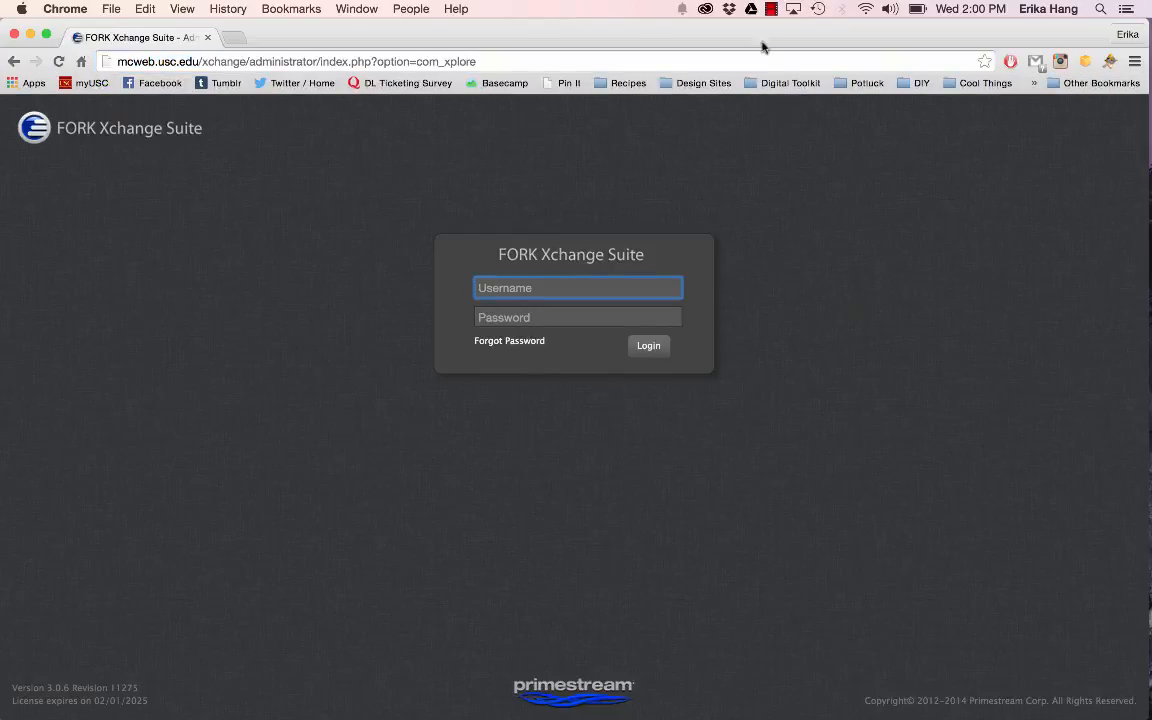
left_click(866, 9)
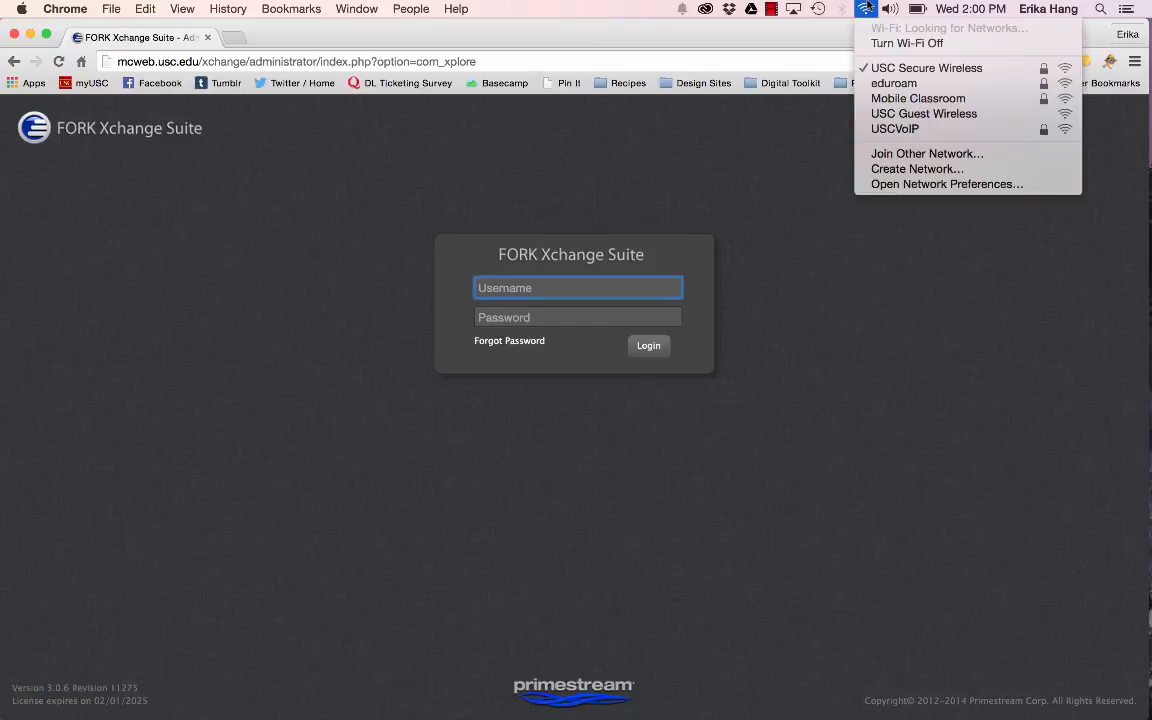
left_click(867, 6)
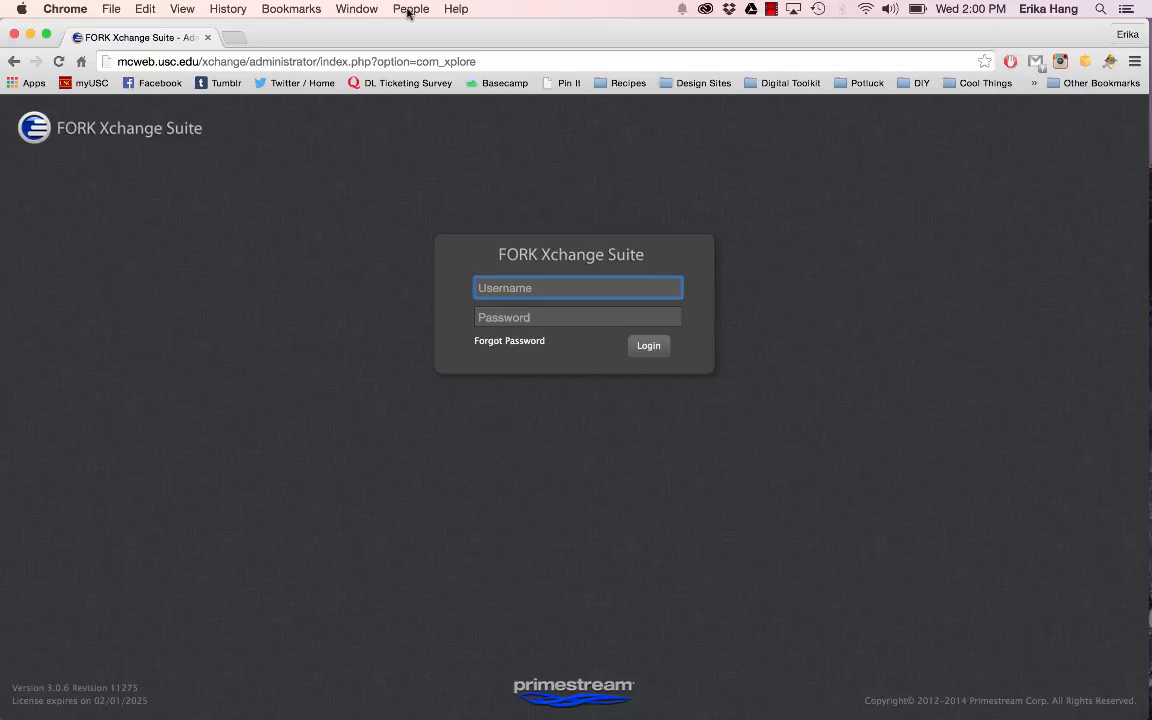
Step: Load annenbergdl.org in a new tab and open the Virtual Private Networking (VPN) article from the Xchange tutorials
left_click(237, 38)
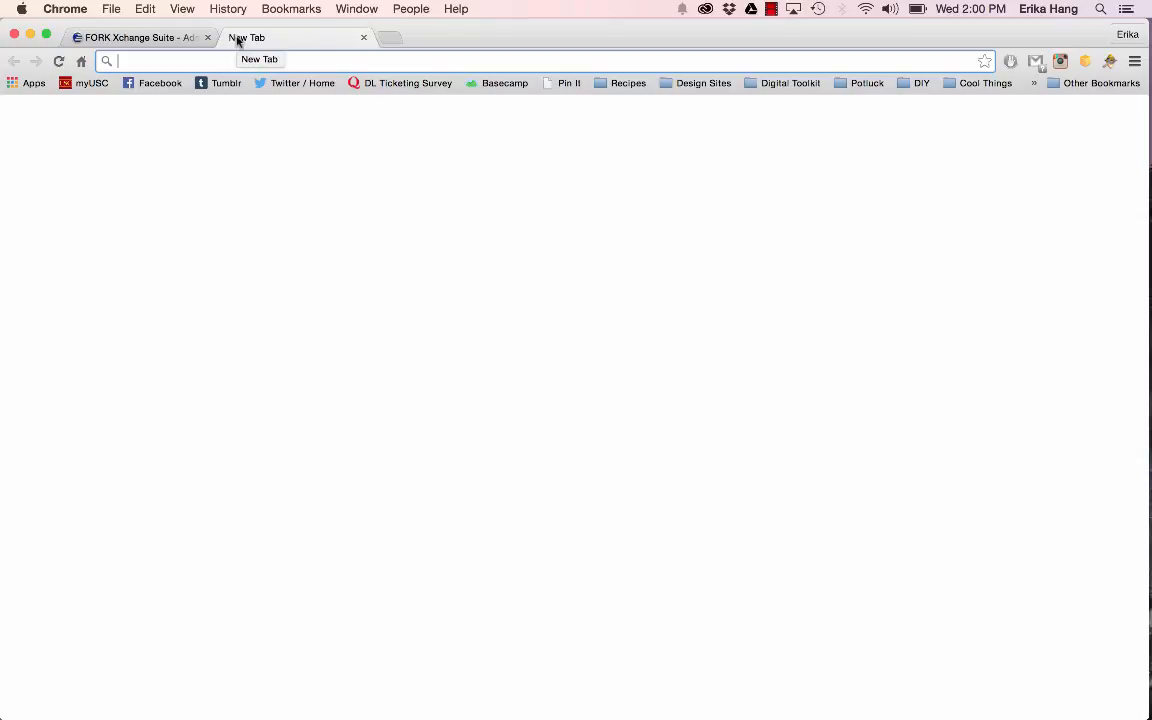
type("annenbergdl.o")
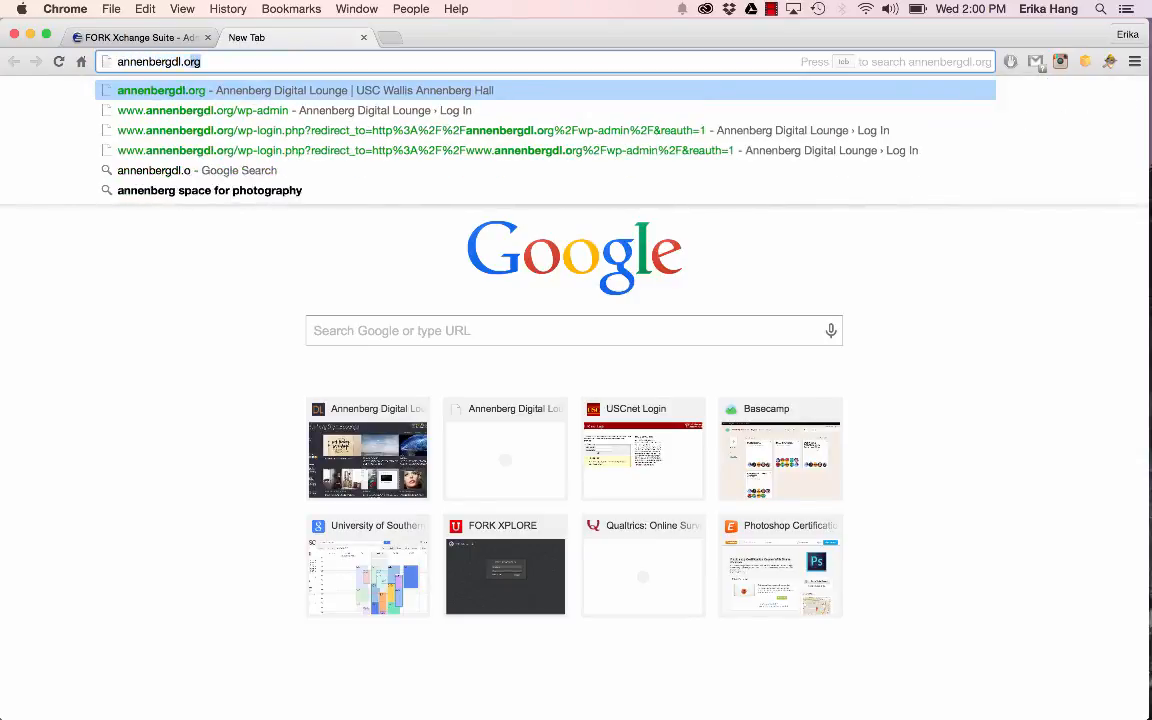
key("Return")
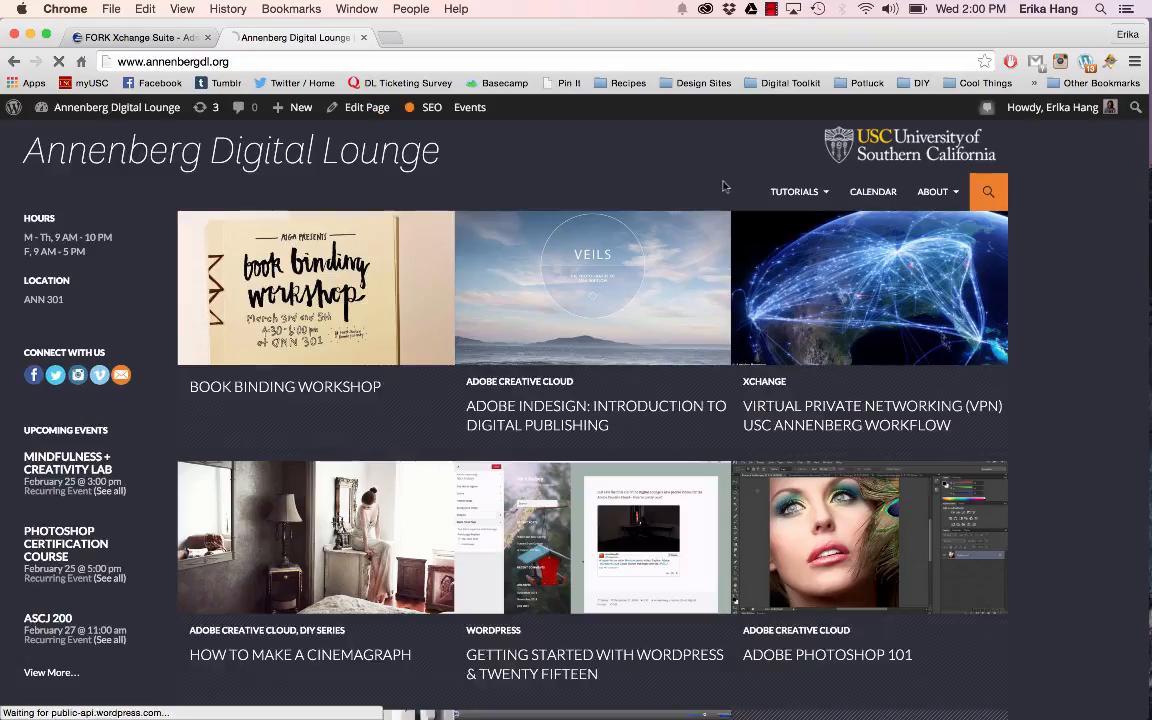
mouse_move(803, 203)
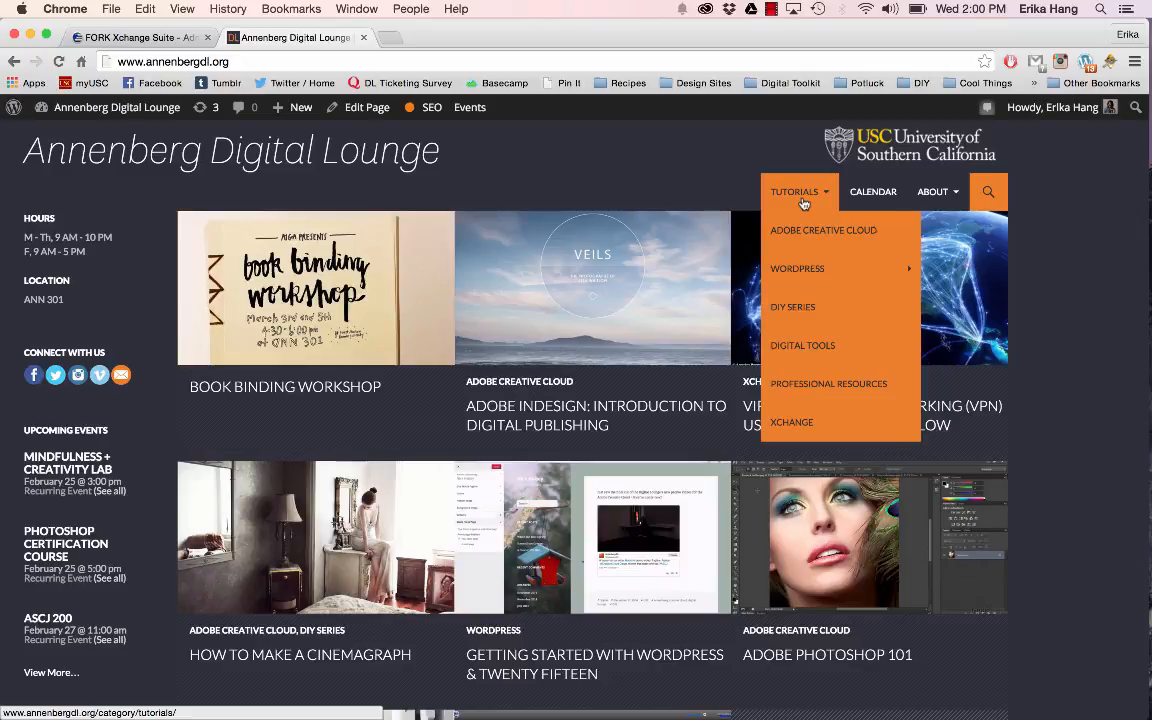
left_click(806, 424)
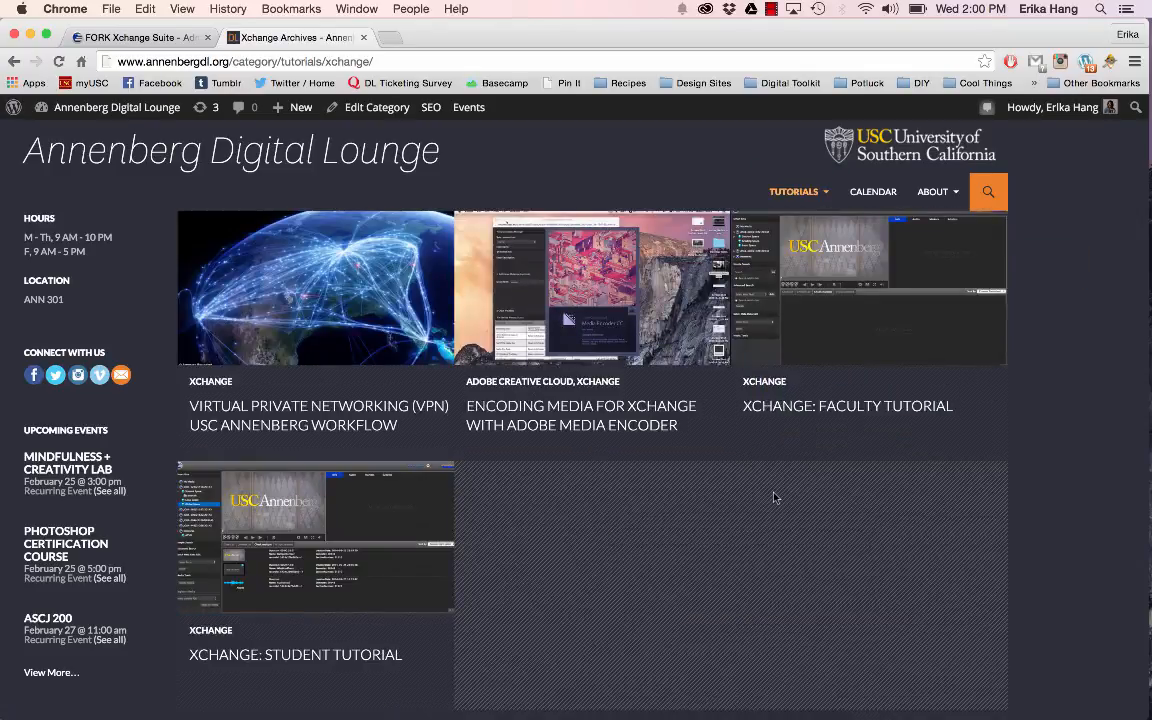
scroll(696, 443, "down", 1)
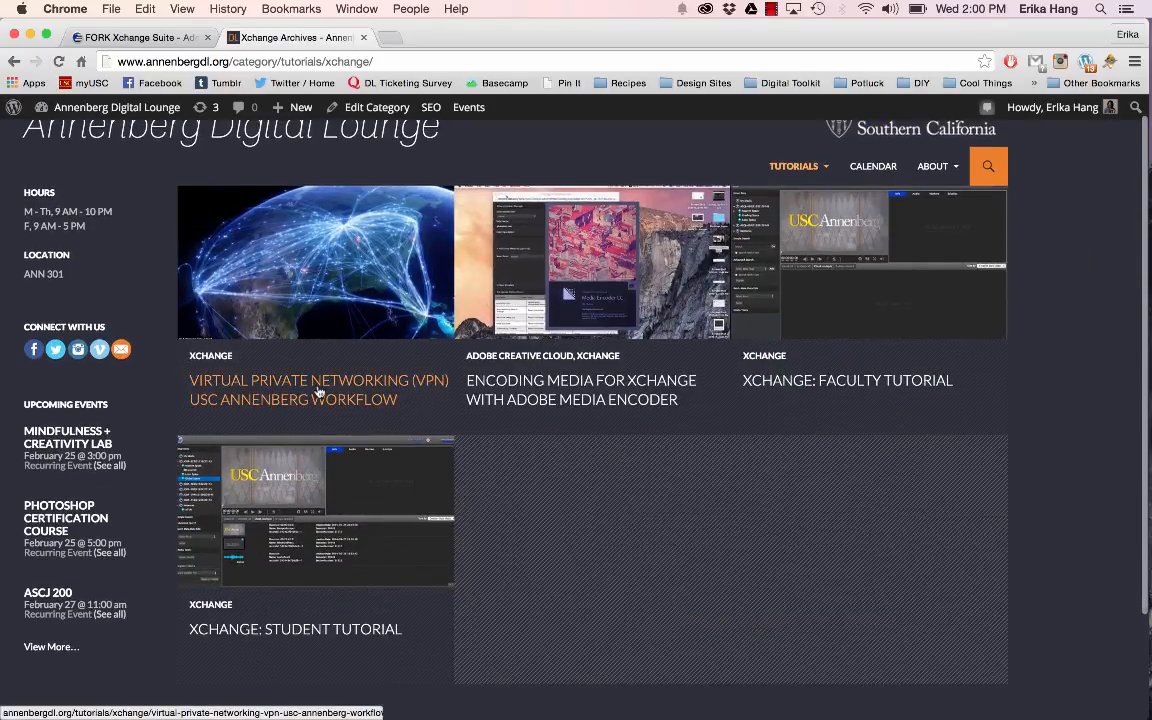
left_click(319, 391)
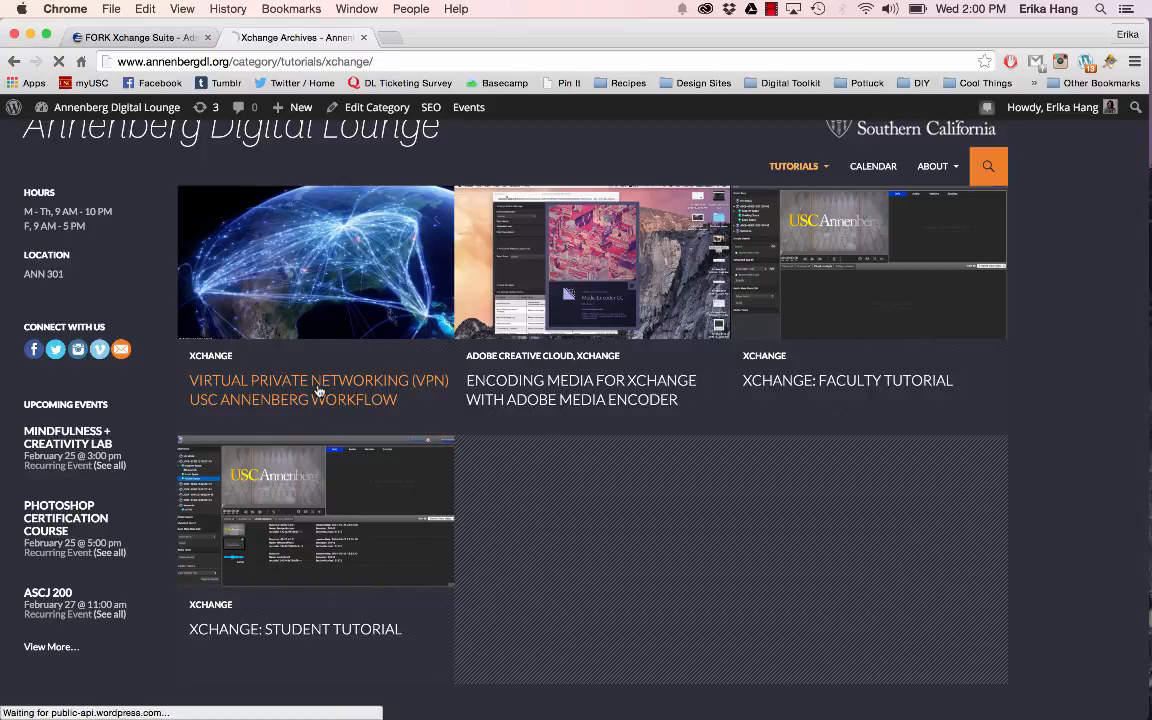
Step: Read through the VPN article's AnyConnect installation steps and screencasts, and close the article's tab
scroll(461, 418, "down", 10)
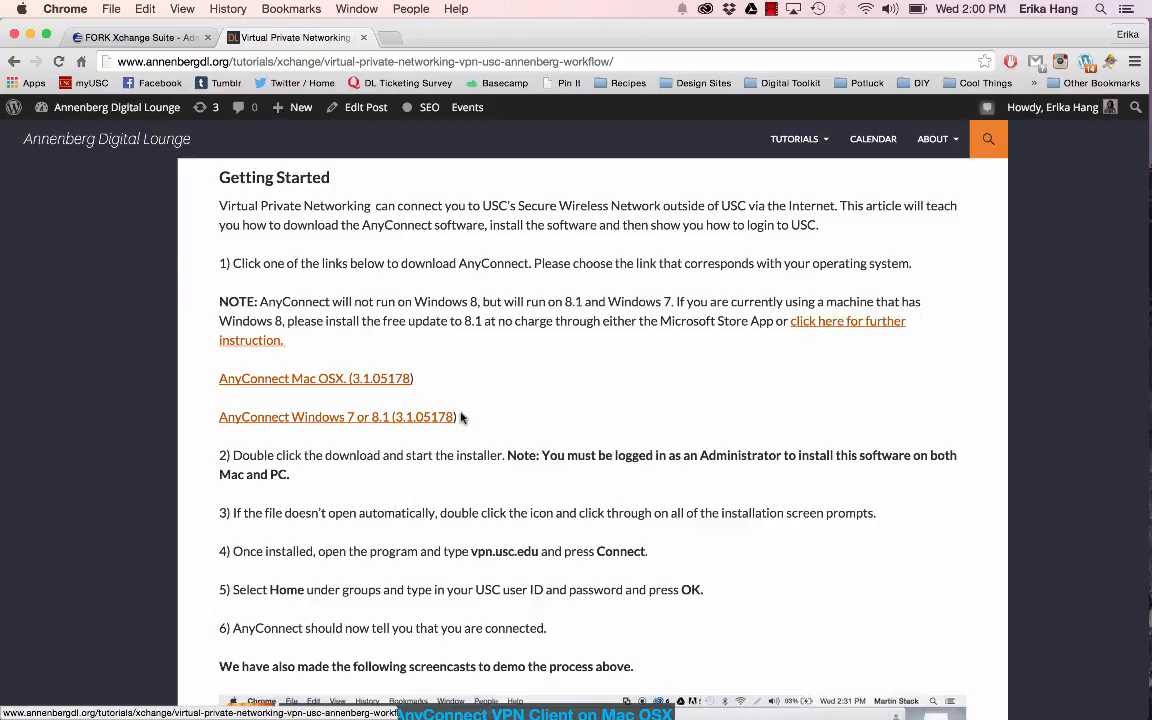
scroll(461, 418, "down", 2)
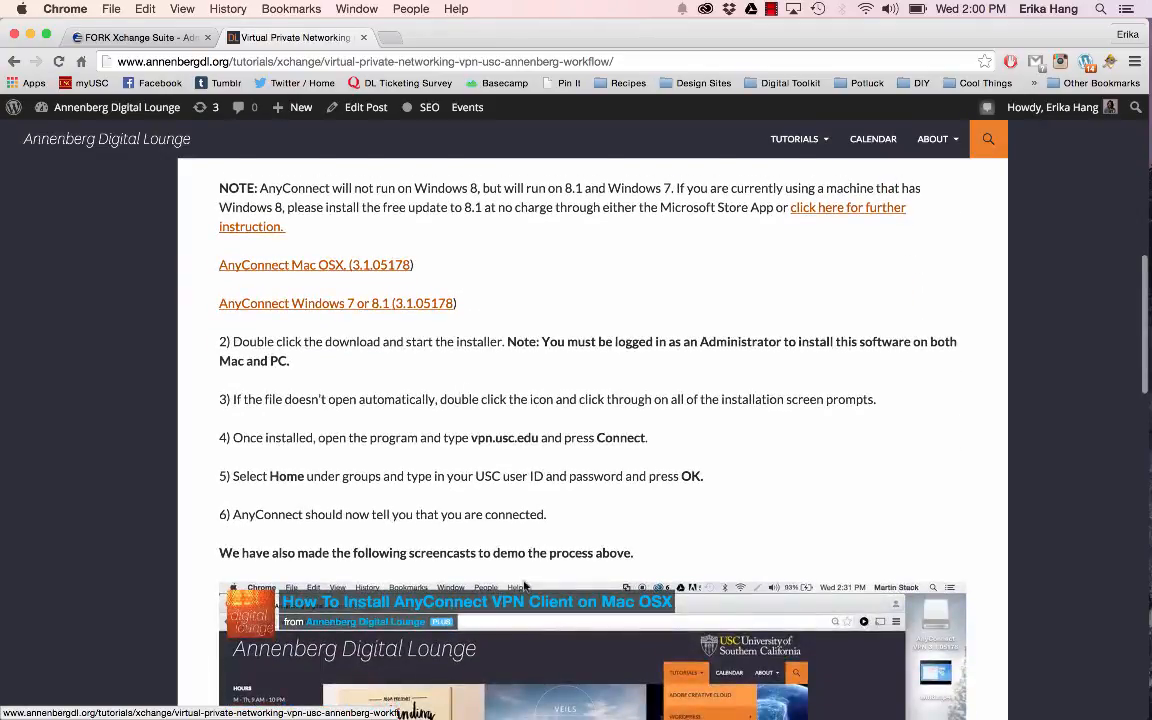
scroll(524, 586, "down", 7)
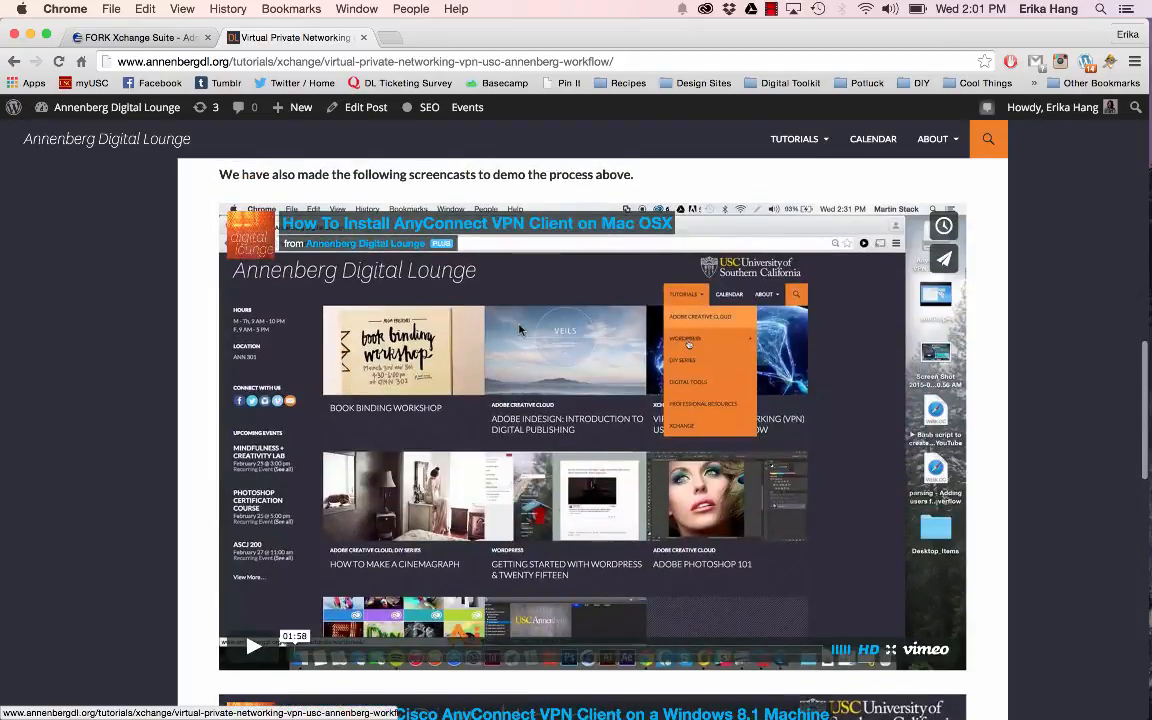
scroll(519, 330, "down", 6)
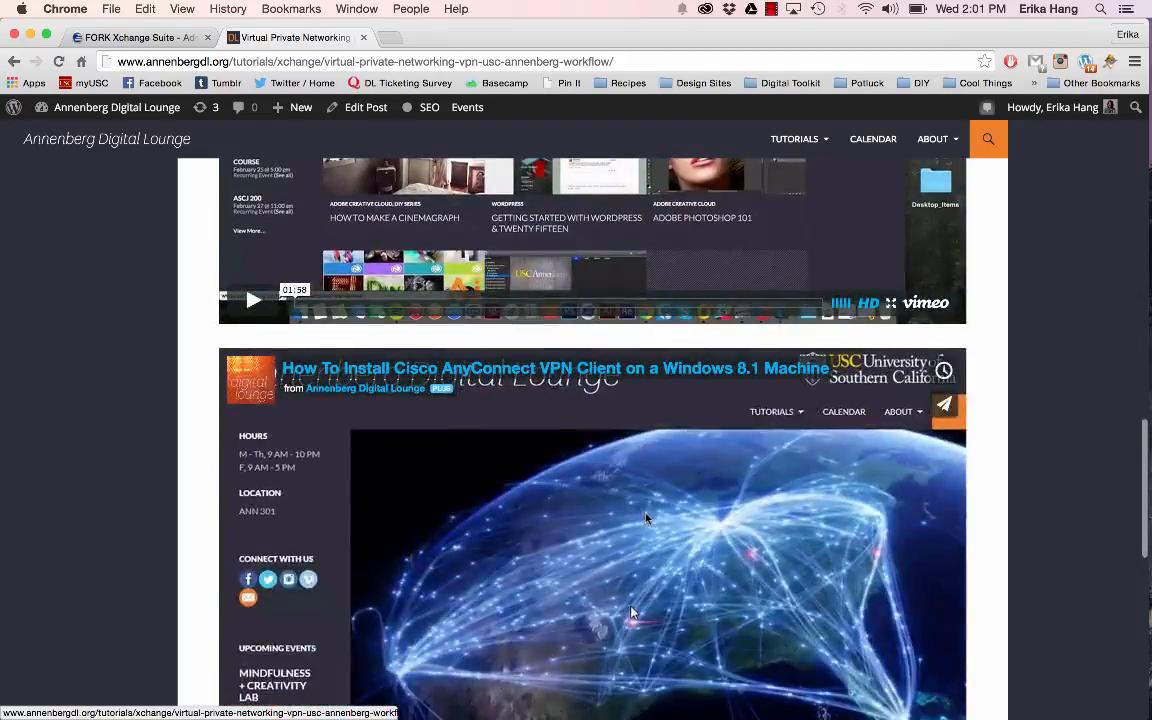
scroll(645, 518, "down", 2)
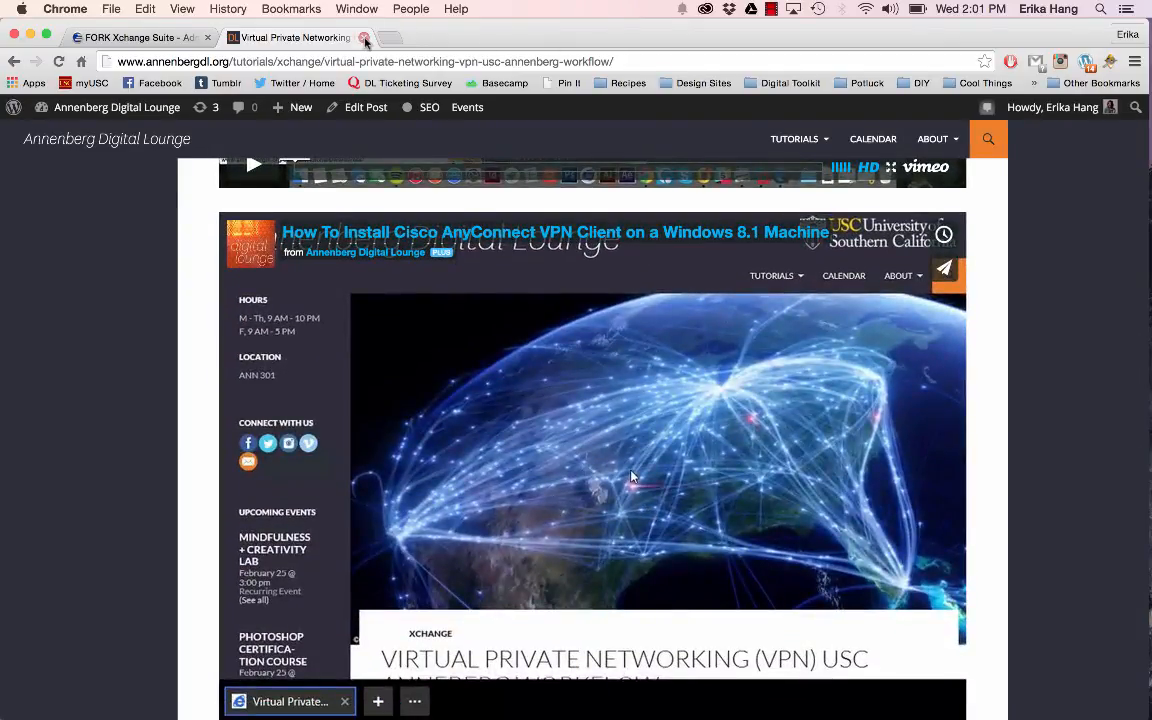
left_click(366, 38)
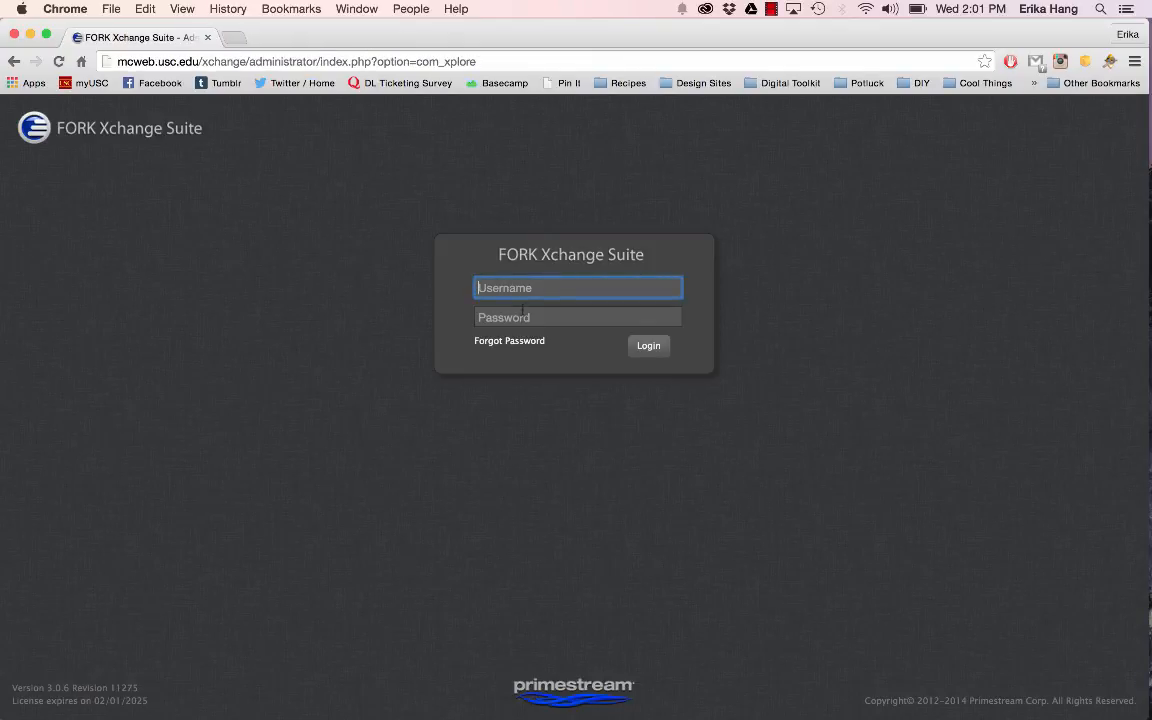
Step: Log in to FORK Xchange Suite with the account username and password
type("courtnem")
key("Tab")
type("*******")
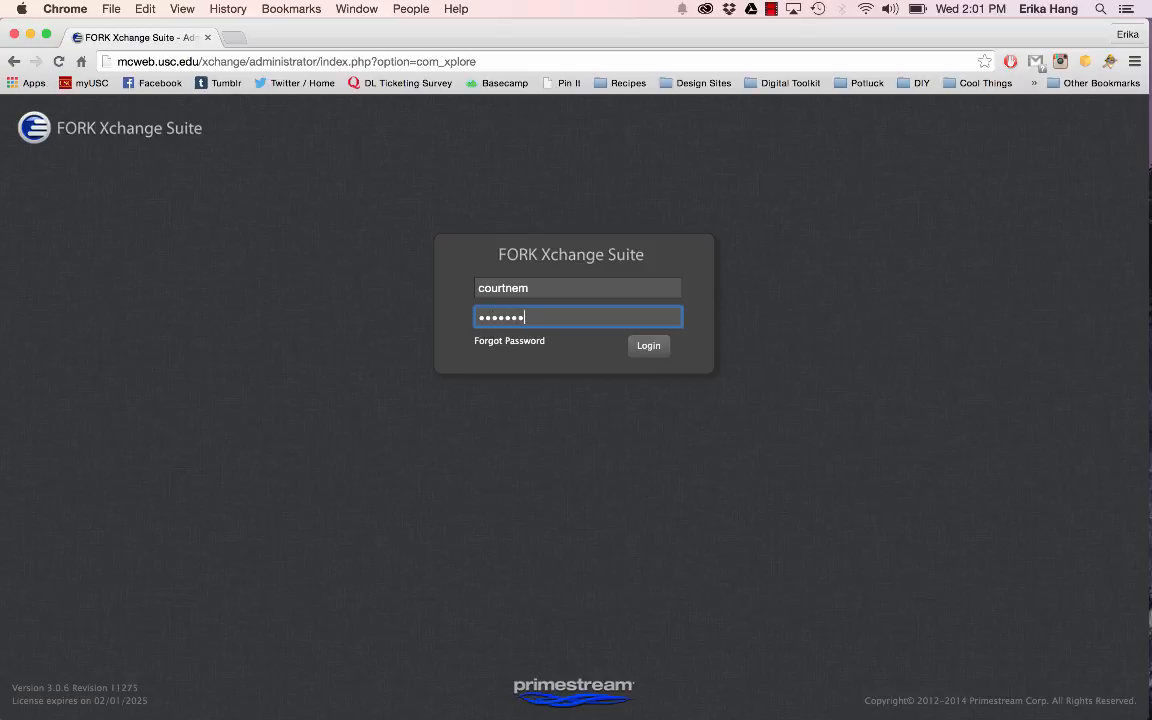
key("Return")
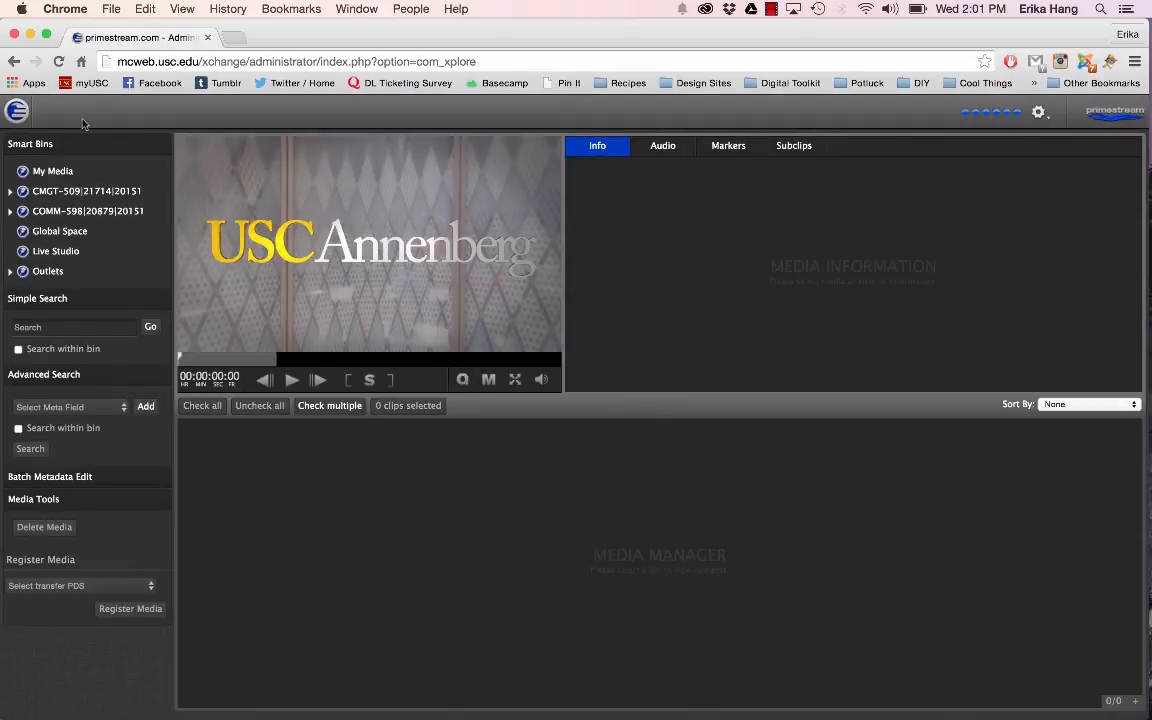
Step: Go to Xplore and display the My Media bin, collapsing and re-expanding the Smart Bins section
mouse_move(16, 108)
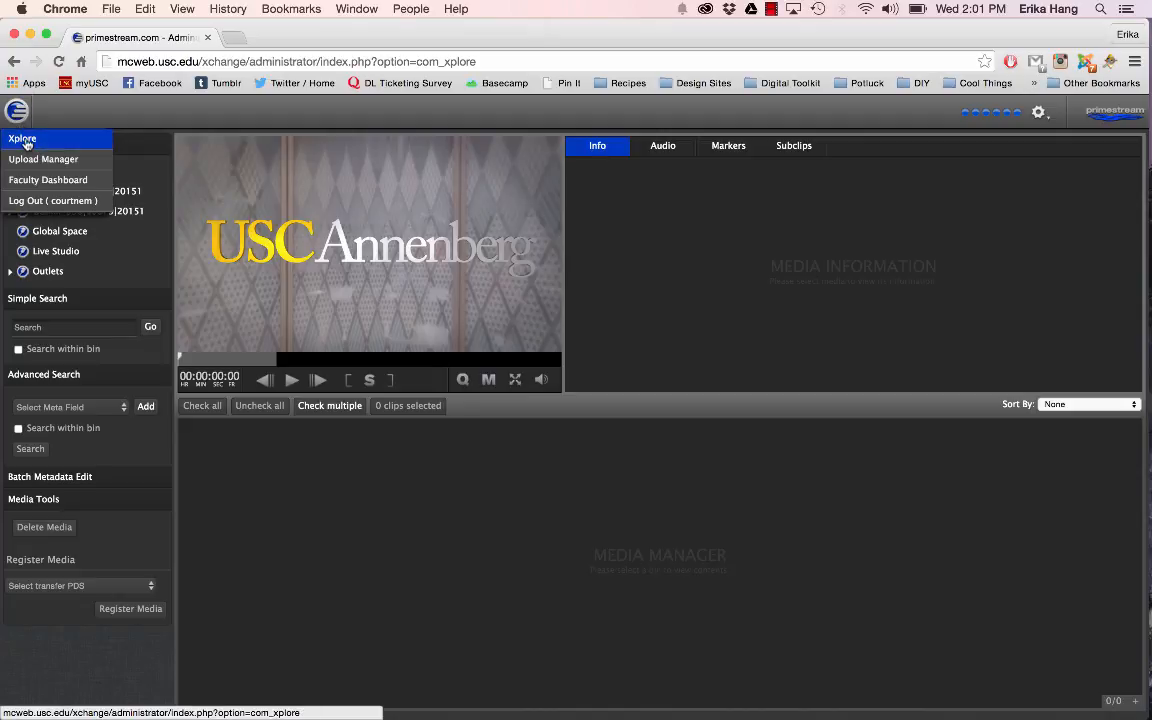
left_click(22, 139)
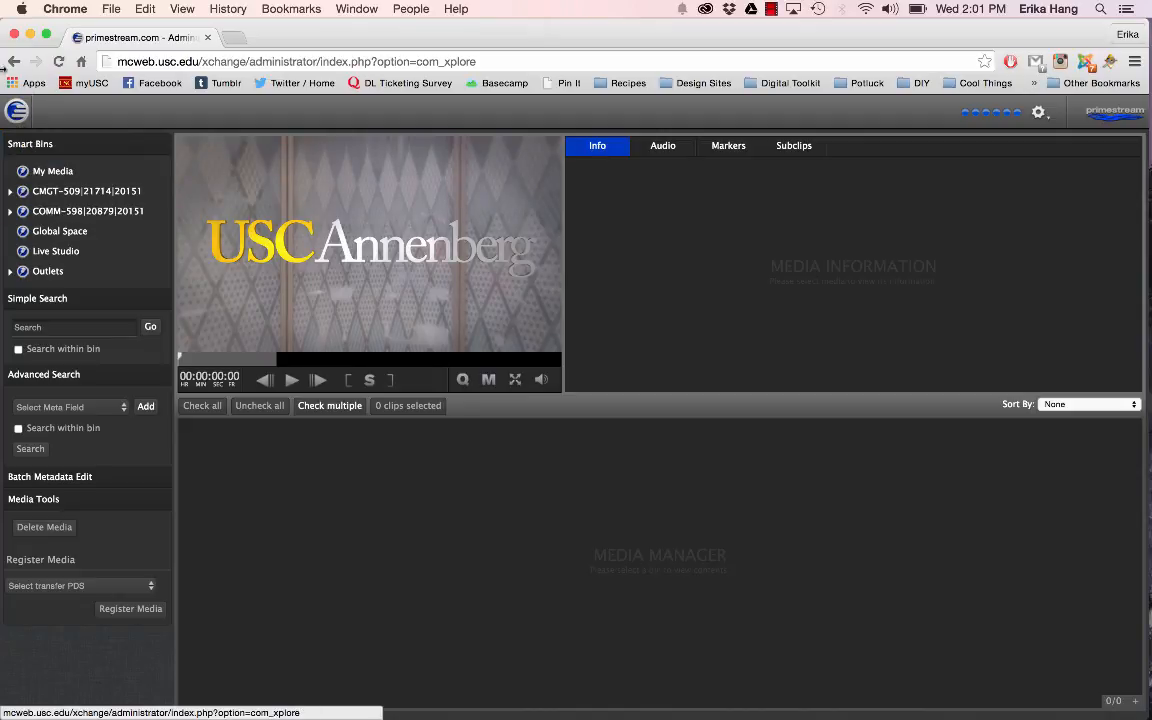
mouse_move(24, 118)
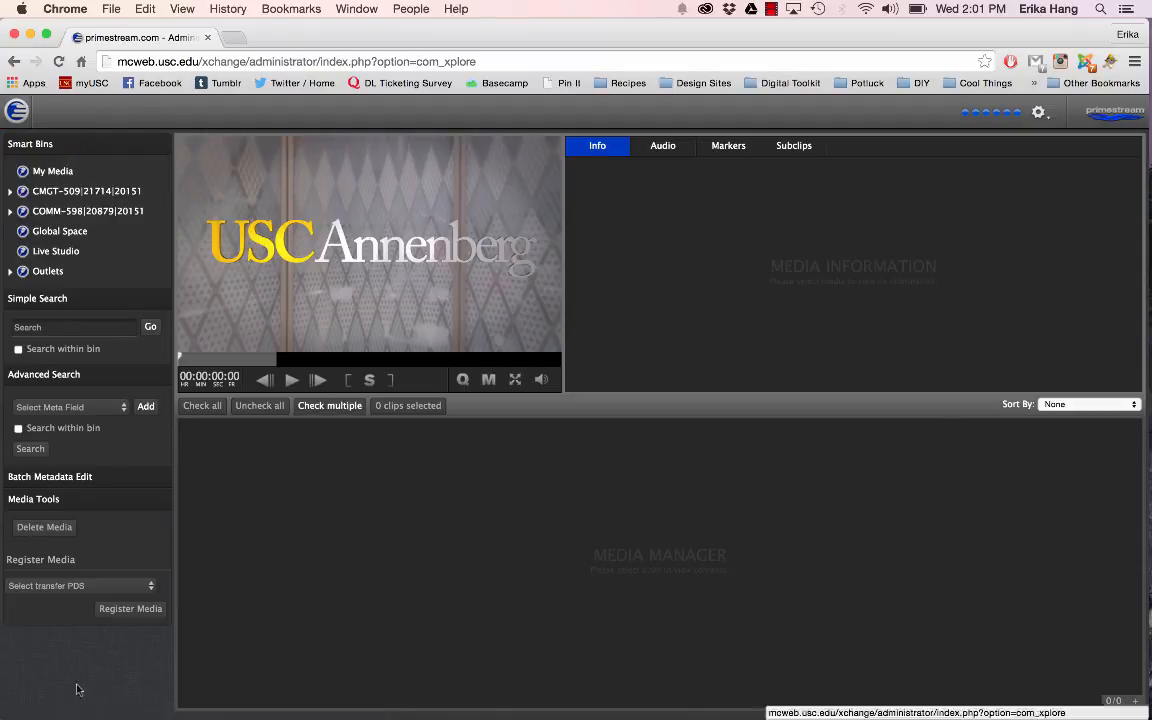
left_click(52, 171)
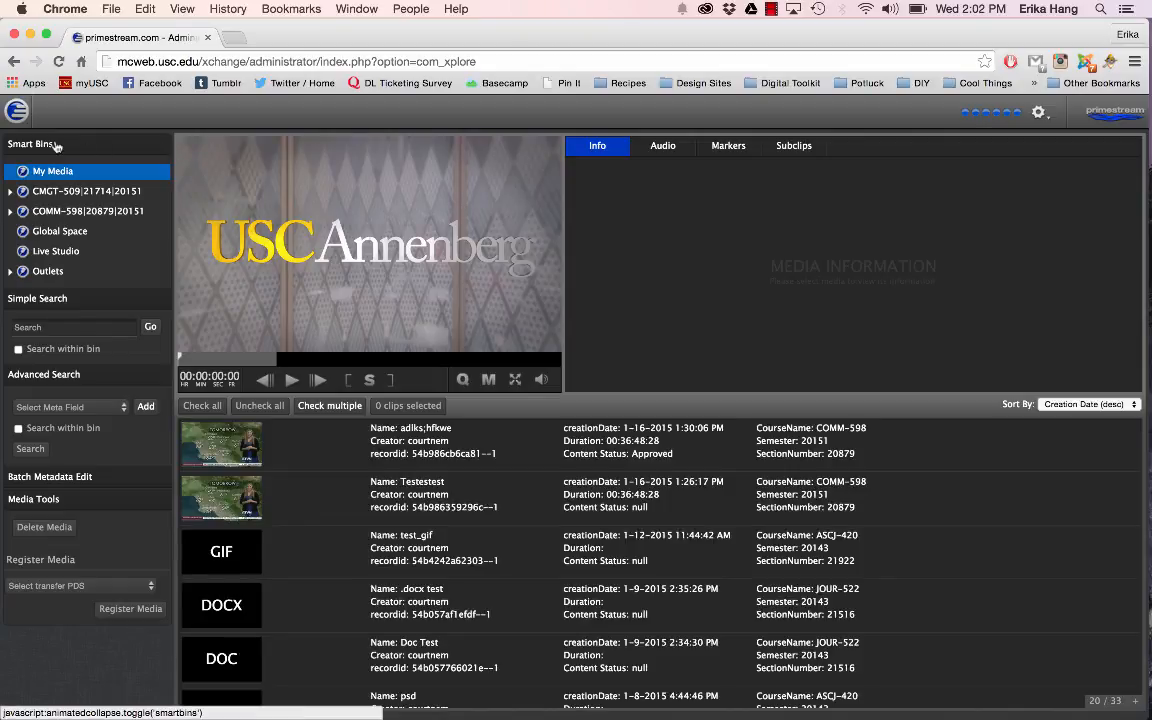
left_click(56, 146)
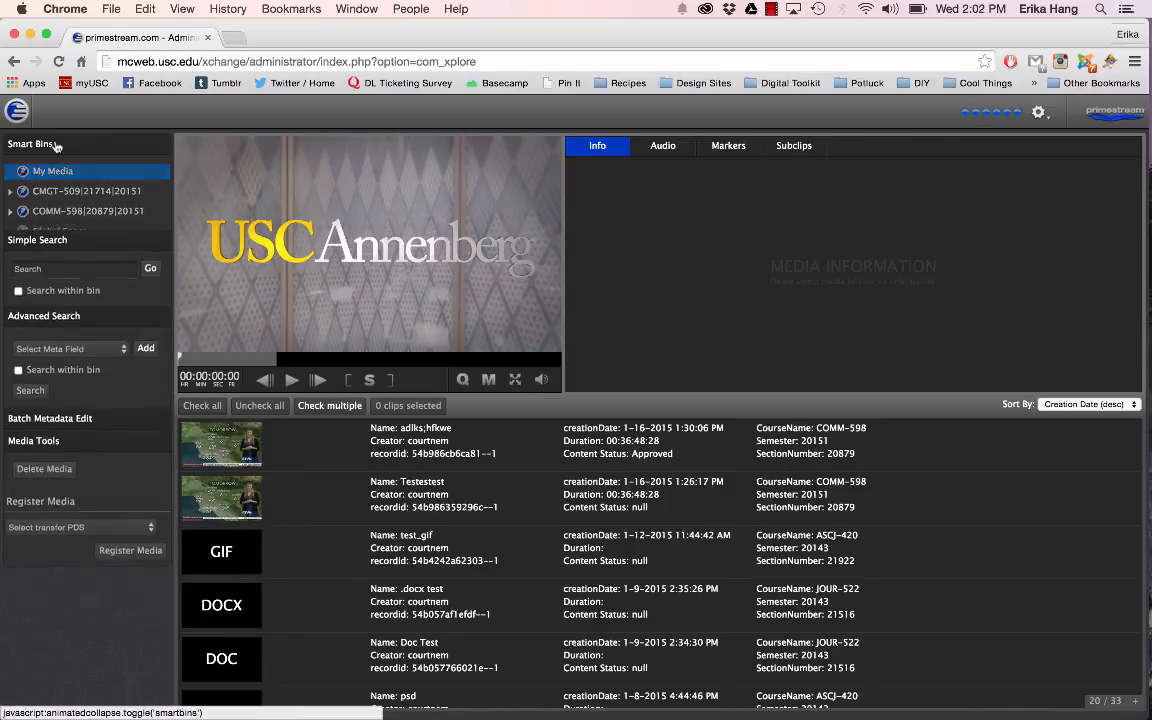
left_click(36, 146)
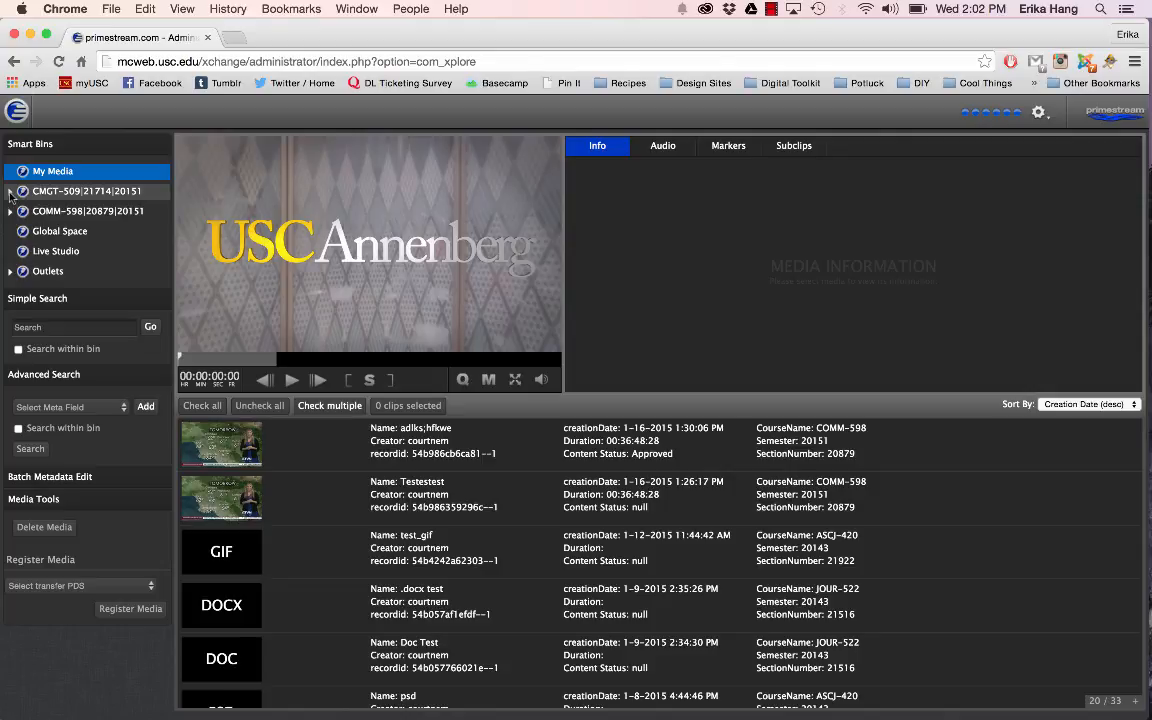
Step: Expand the CMGT-509|21714|20151 bin and its Student Space, and view the contents of the individual student folders
left_click(47, 216)
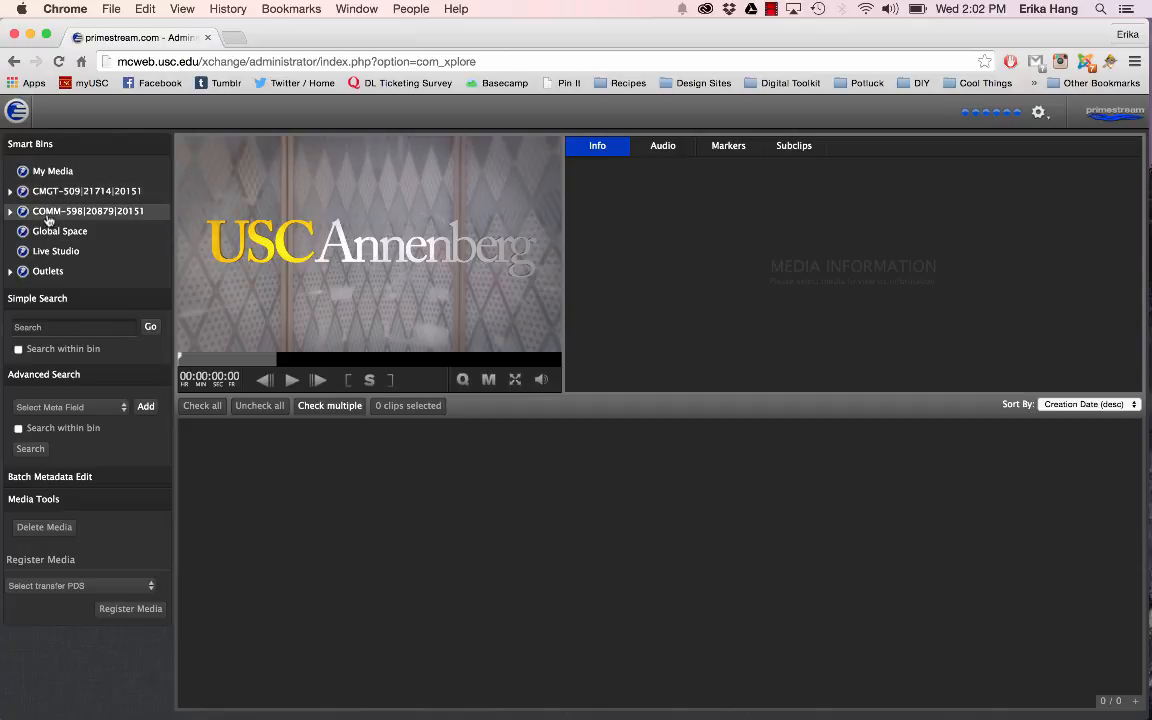
left_click(11, 192)
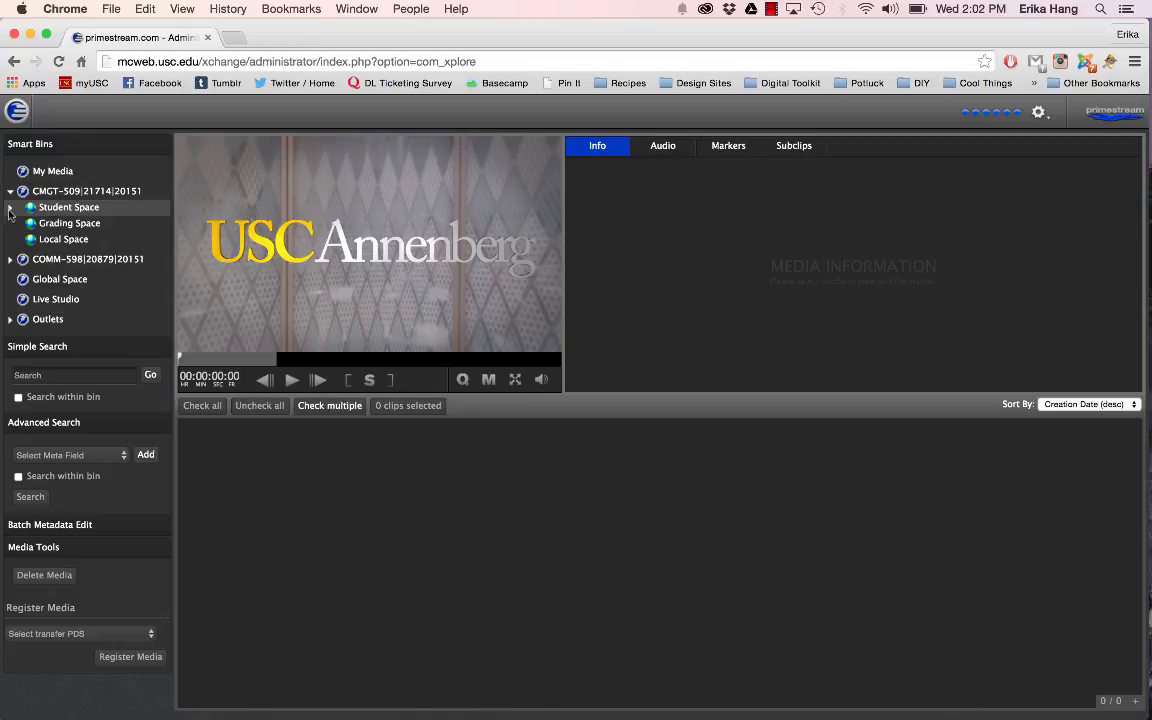
left_click(10, 207)
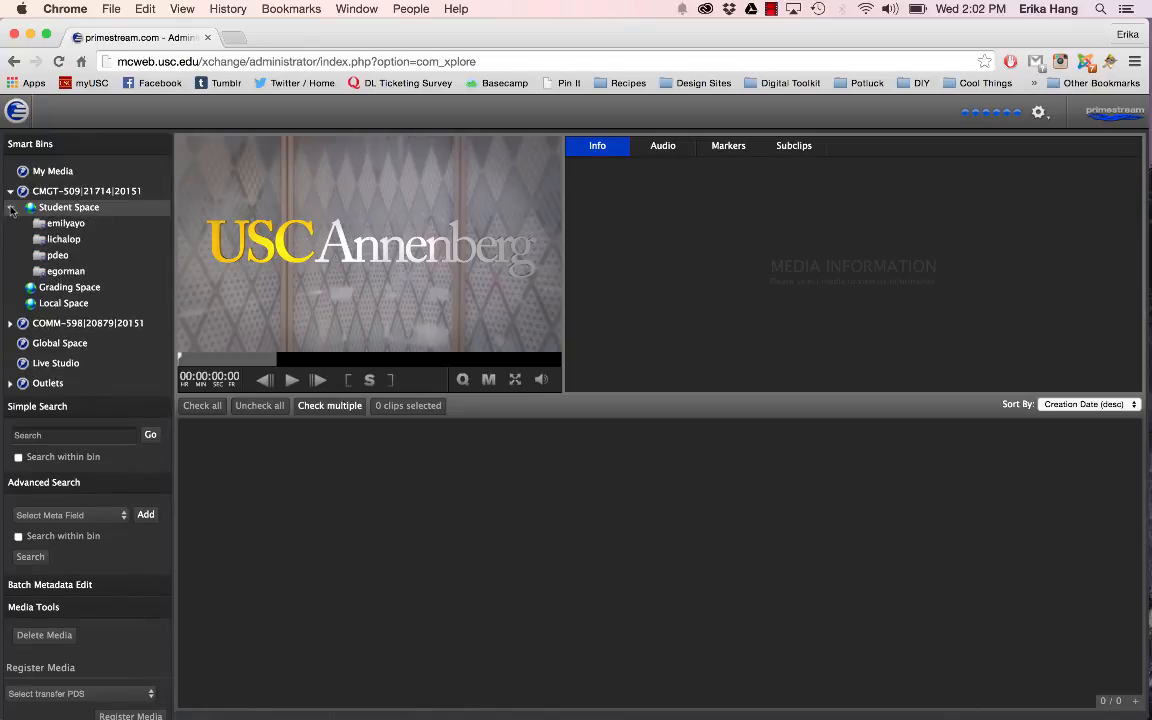
left_click(75, 224)
left_click(72, 239)
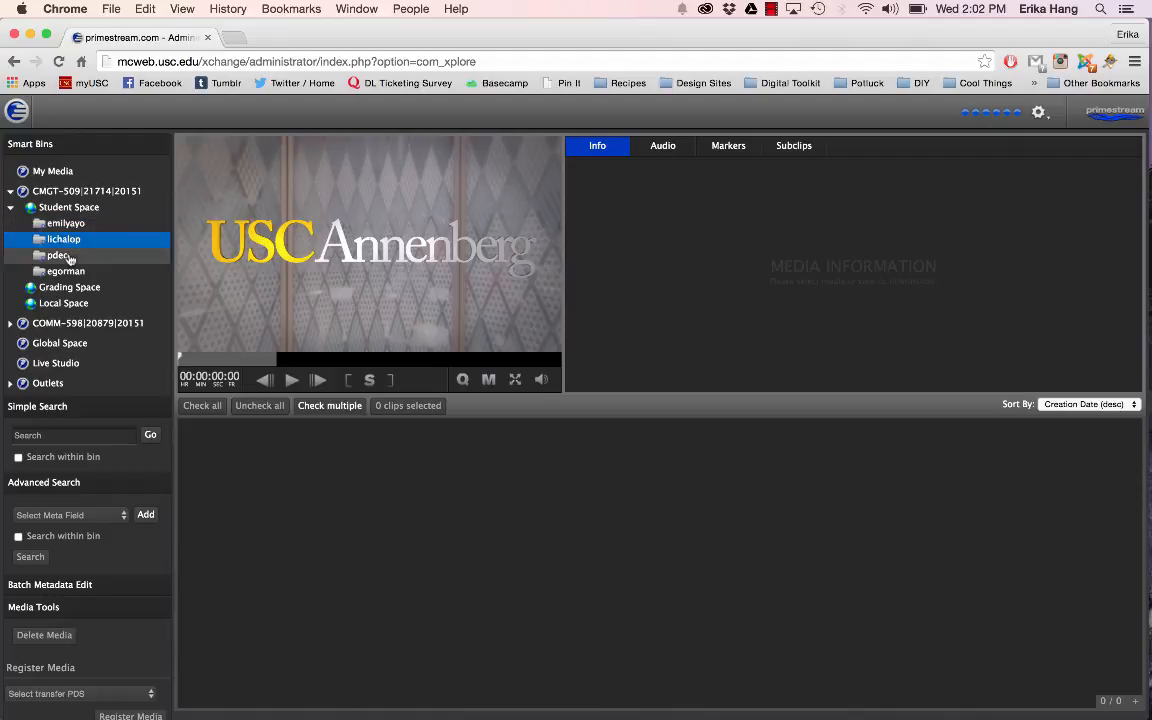
left_click(70, 255)
left_click(70, 273)
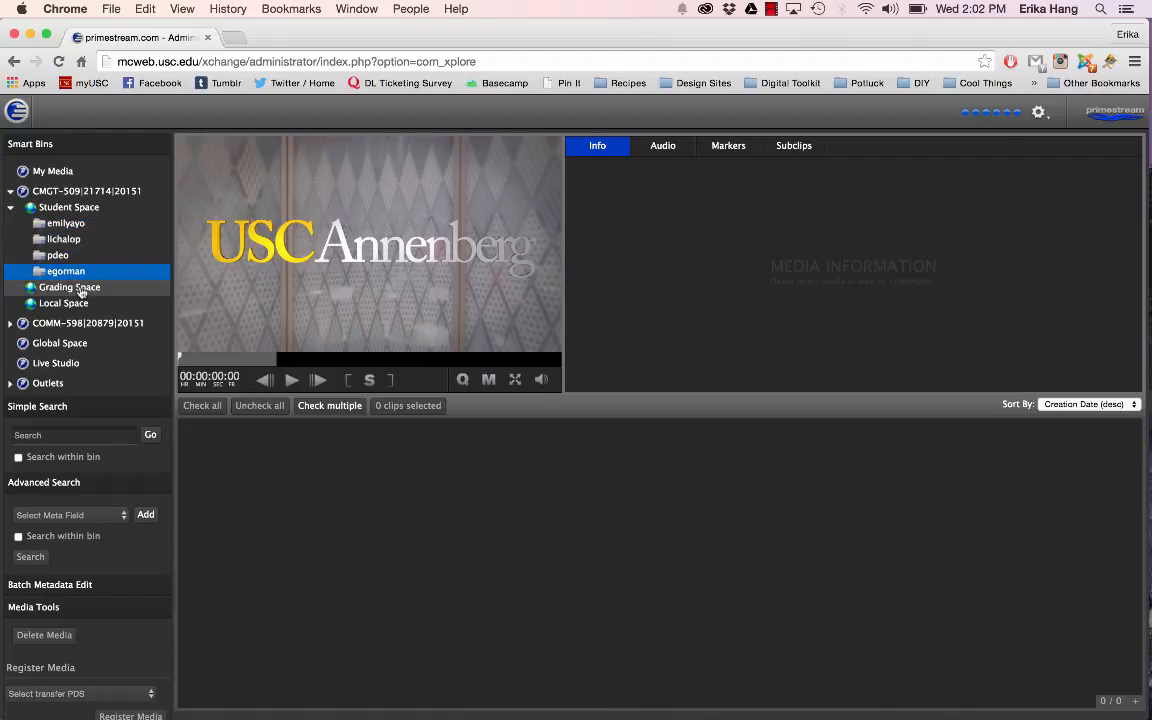
Step: View the Grading Space and Local Space of CMGT-509|21714|20151, and expand the COMM-598|20879|20151 bin
left_click(82, 288)
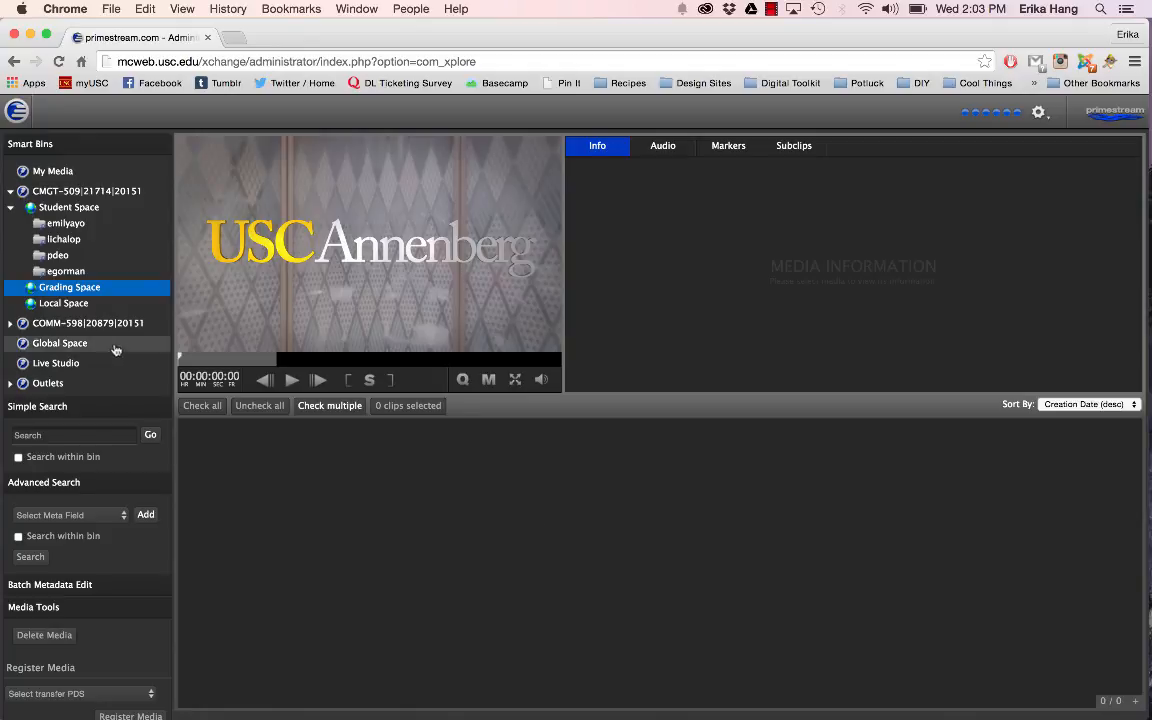
left_click(90, 305)
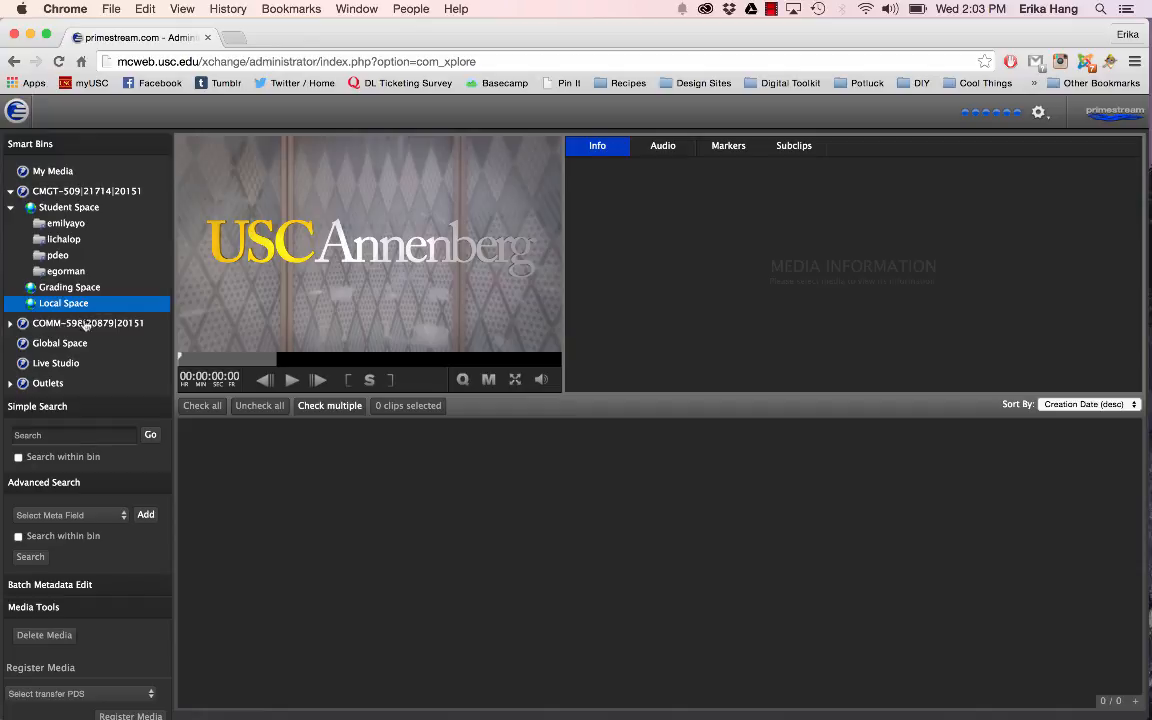
left_click(12, 324)
scroll(40, 320, "down", 2)
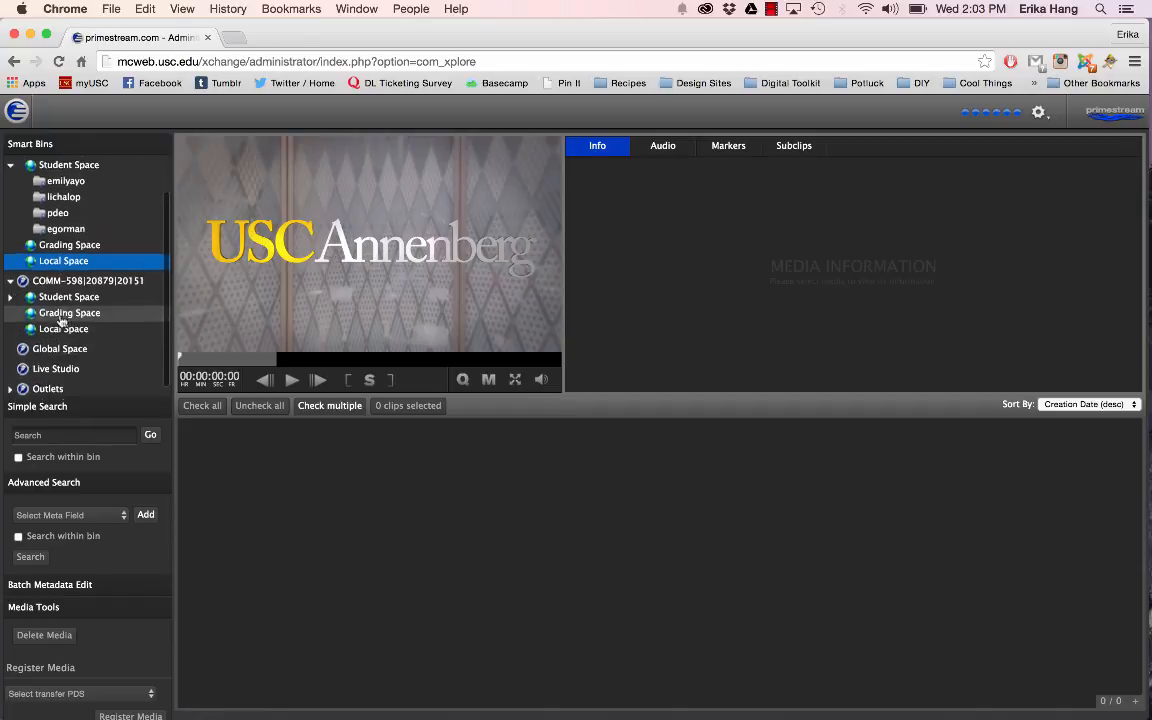
Step: View the Grading Space of COMM-598|20879|20151 and the media in the Global Space
left_click(60, 292)
left_click(47, 310)
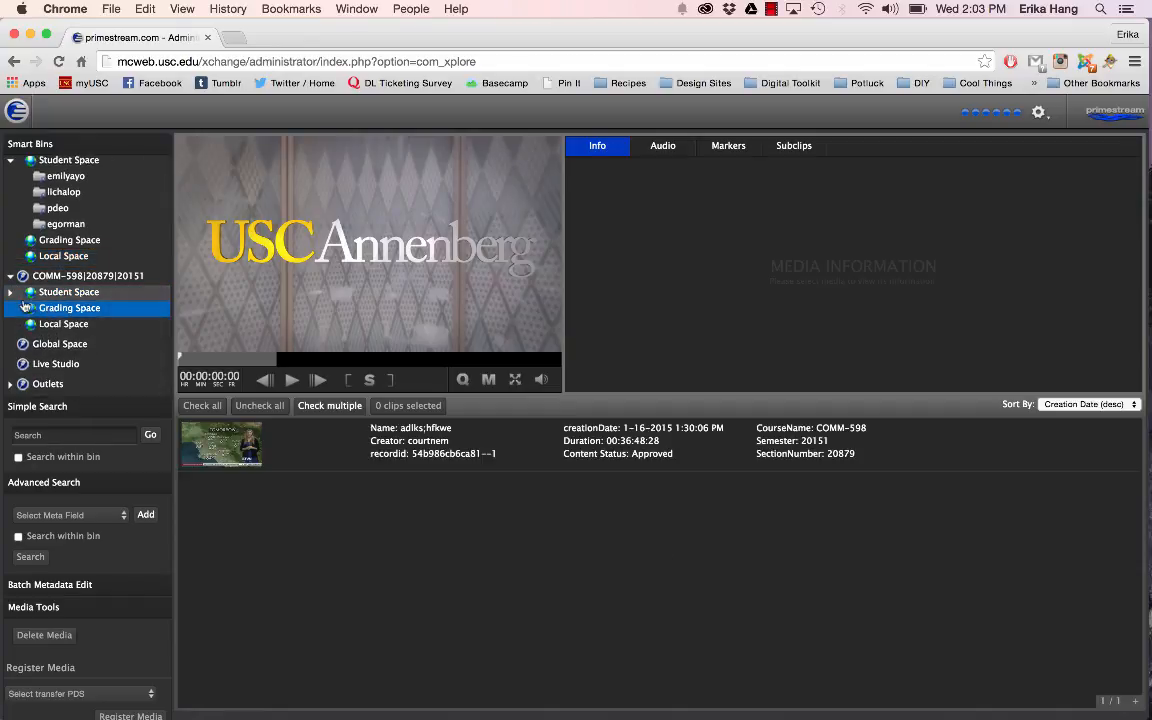
scroll(93, 283, "down", 1)
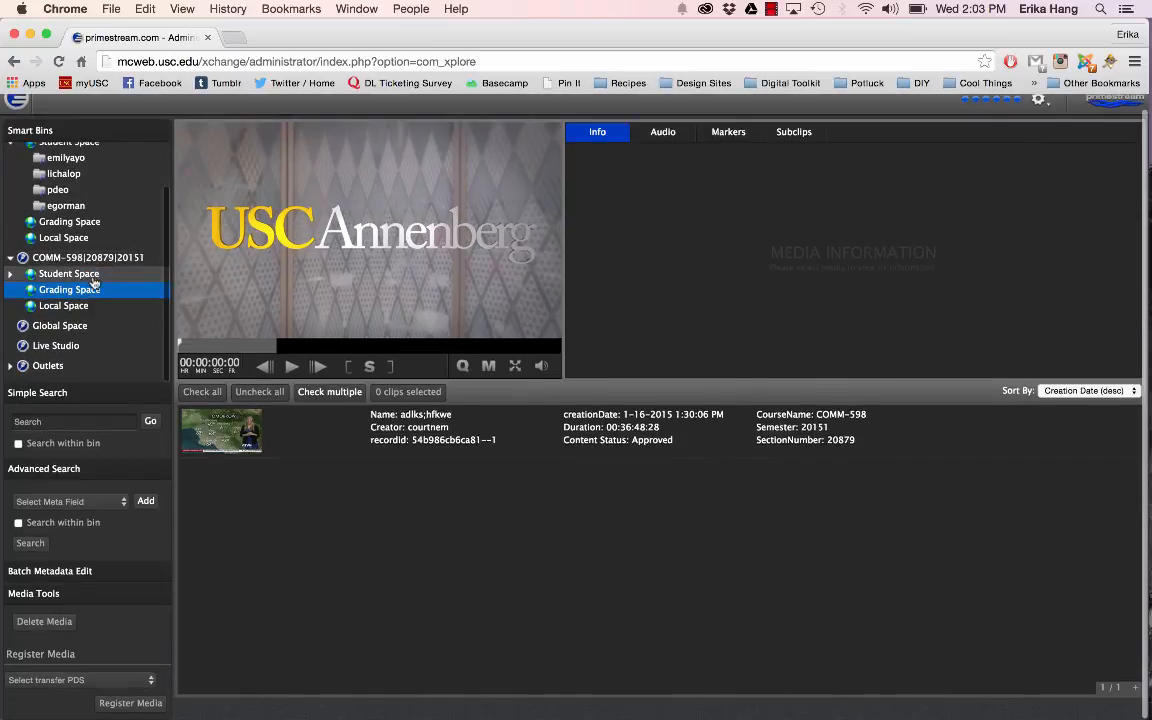
left_click(52, 328)
scroll(110, 277, "up", 3)
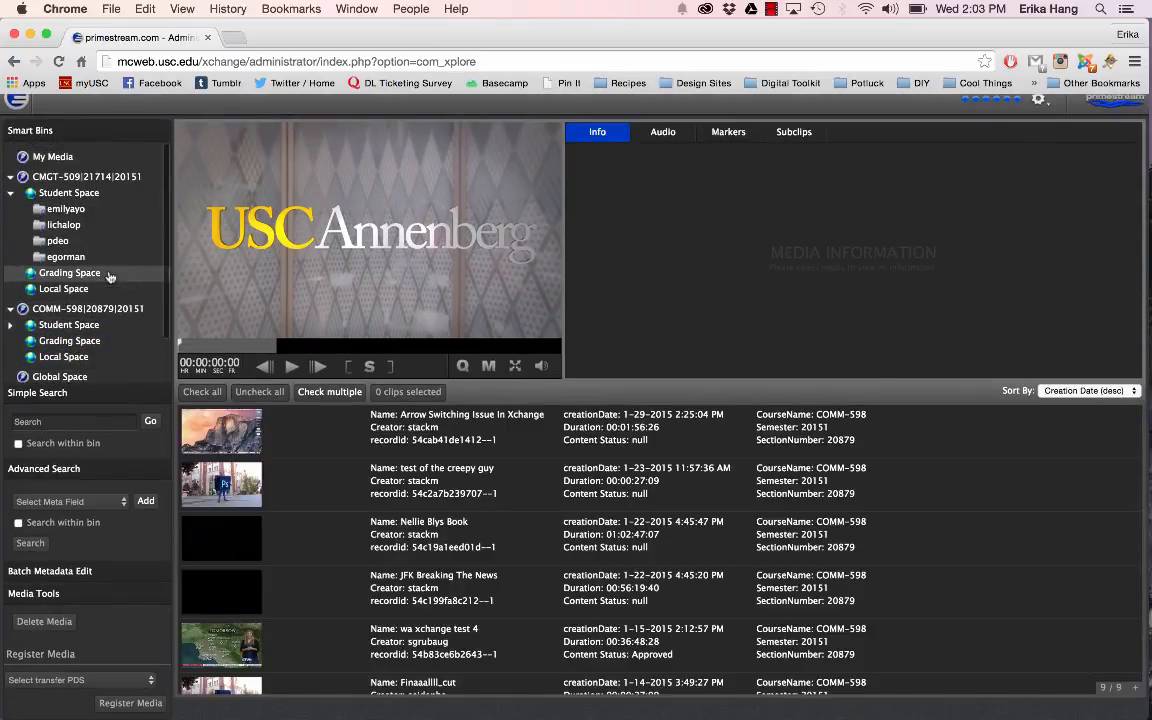
scroll(110, 277, "down", 3)
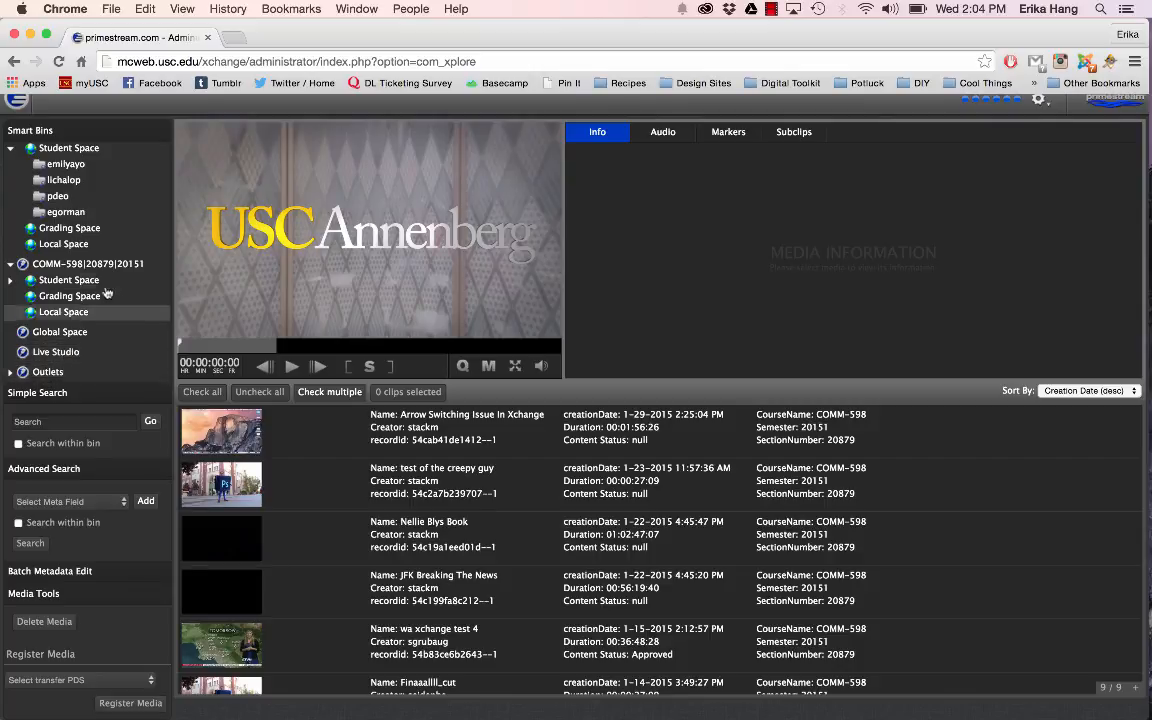
scroll(109, 289, "up", 5)
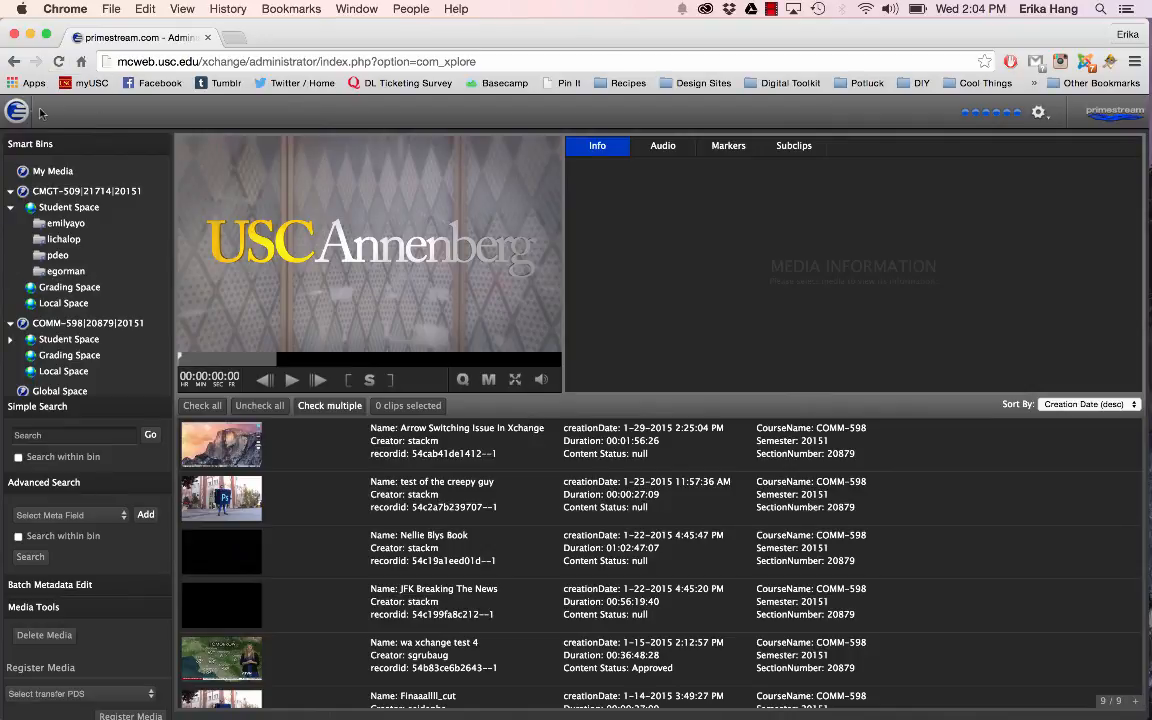
Step: Open the Upload Manager, check the available destinations, and keep the destination set to internal
mouse_move(26, 113)
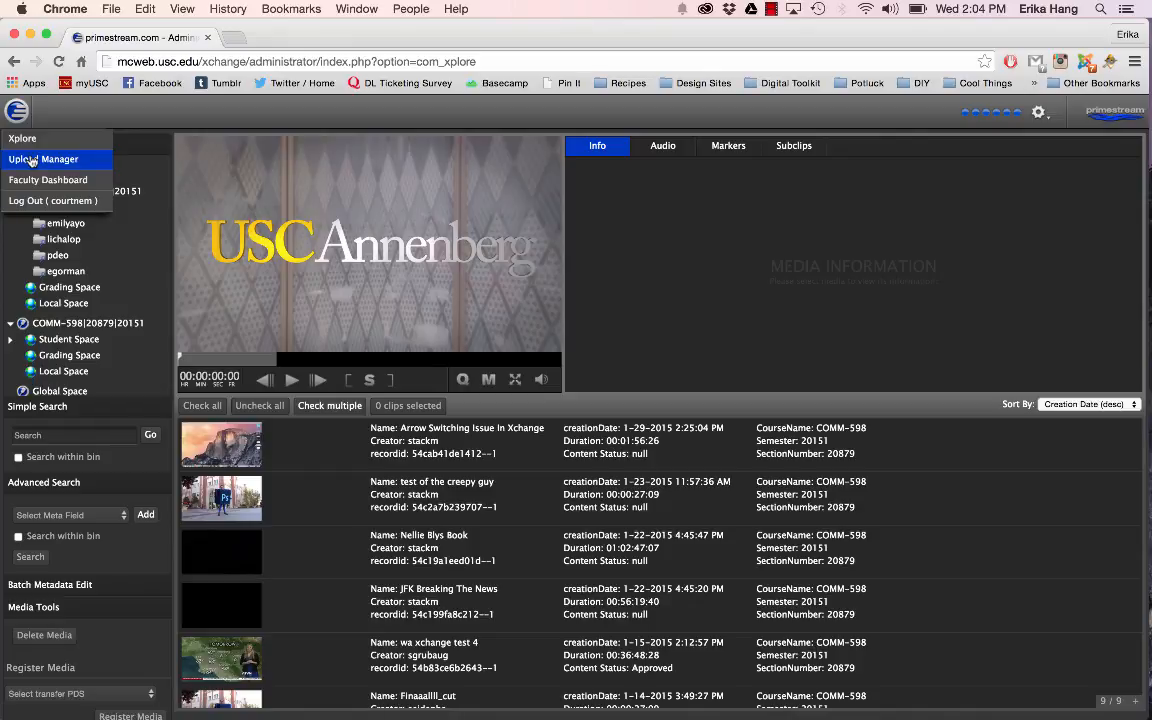
left_click(31, 161)
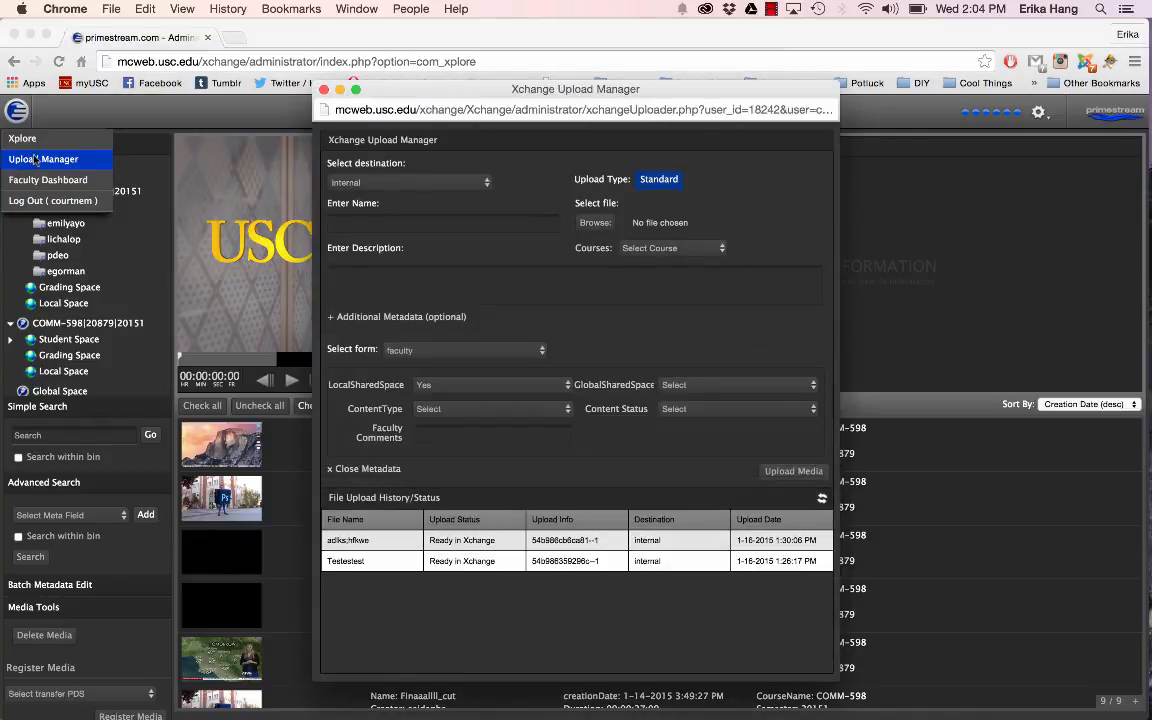
left_click(475, 184)
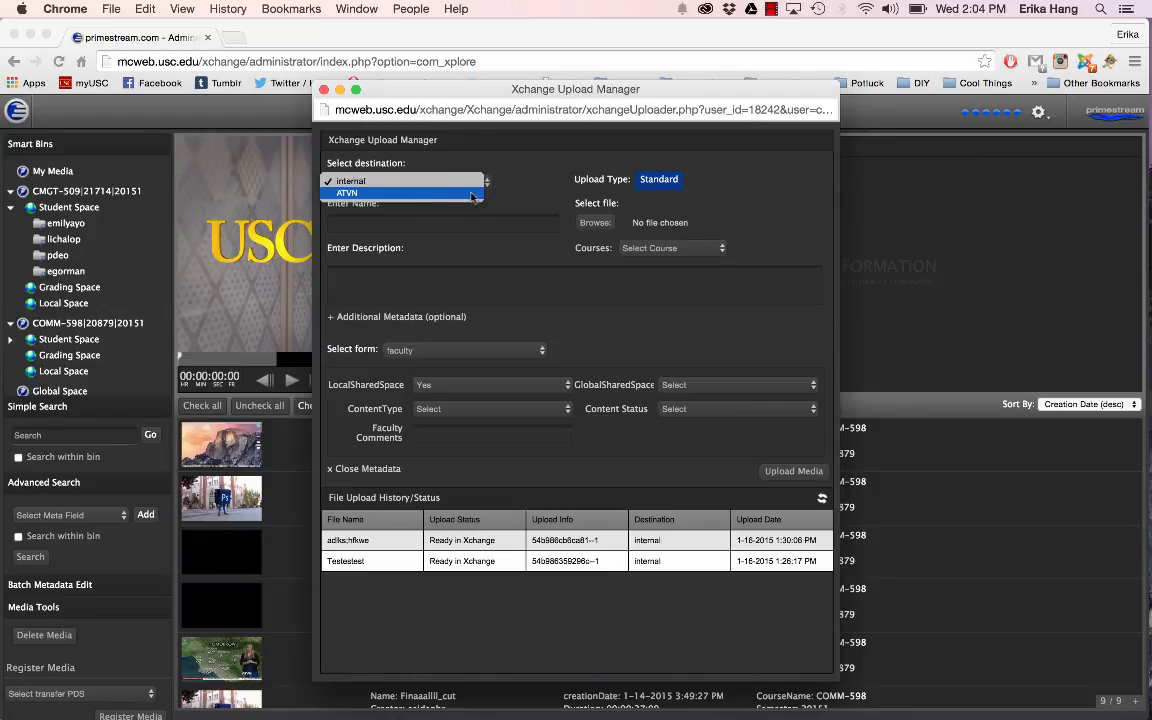
left_click(388, 183)
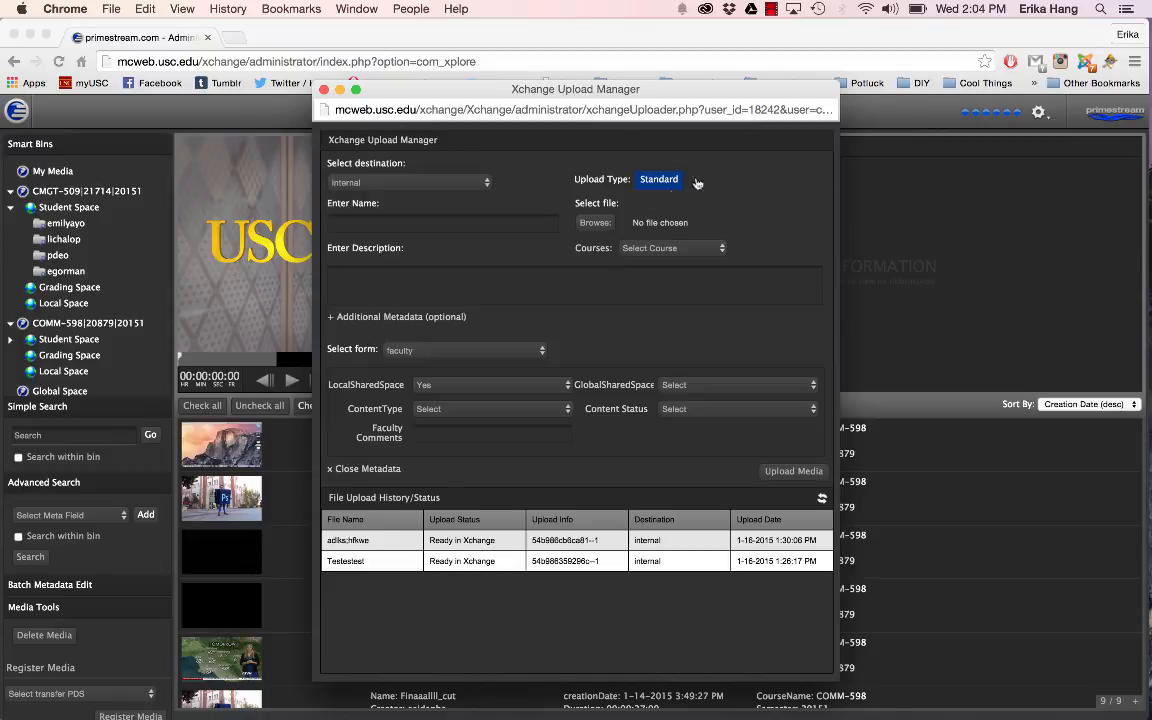
Step: Choose PhotoshopManVimeo.mp4 from the Adobe Videos folder in Assets as the file to upload
left_click(596, 223)
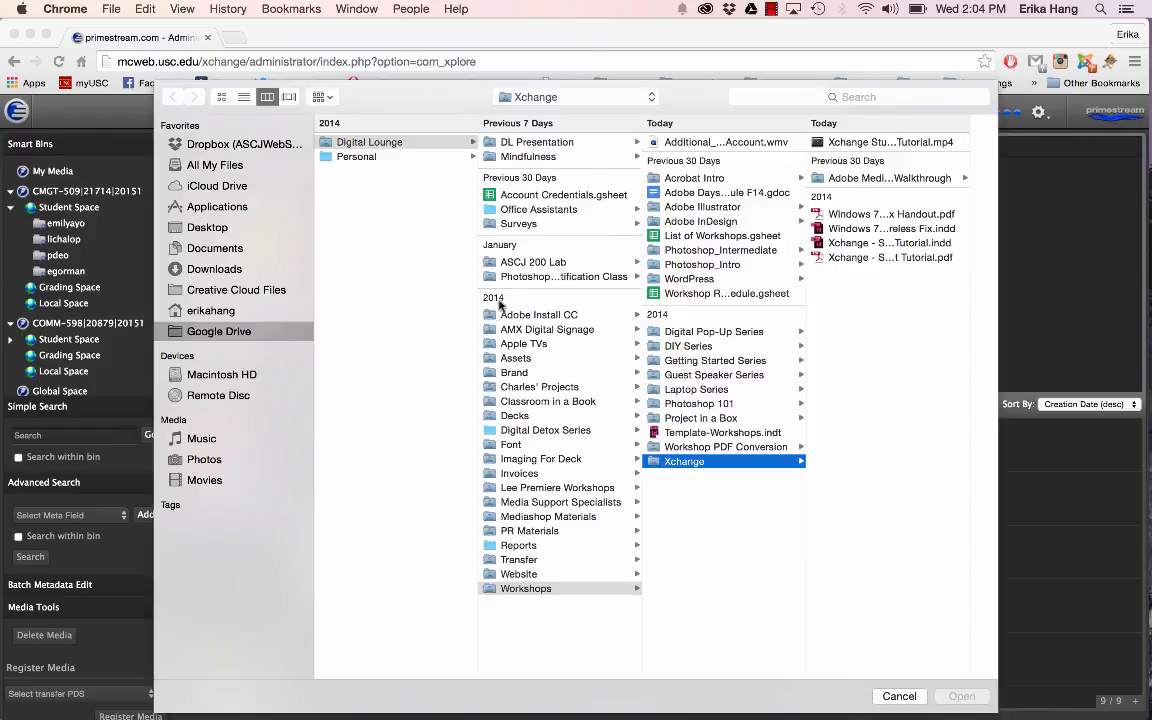
left_click(516, 359)
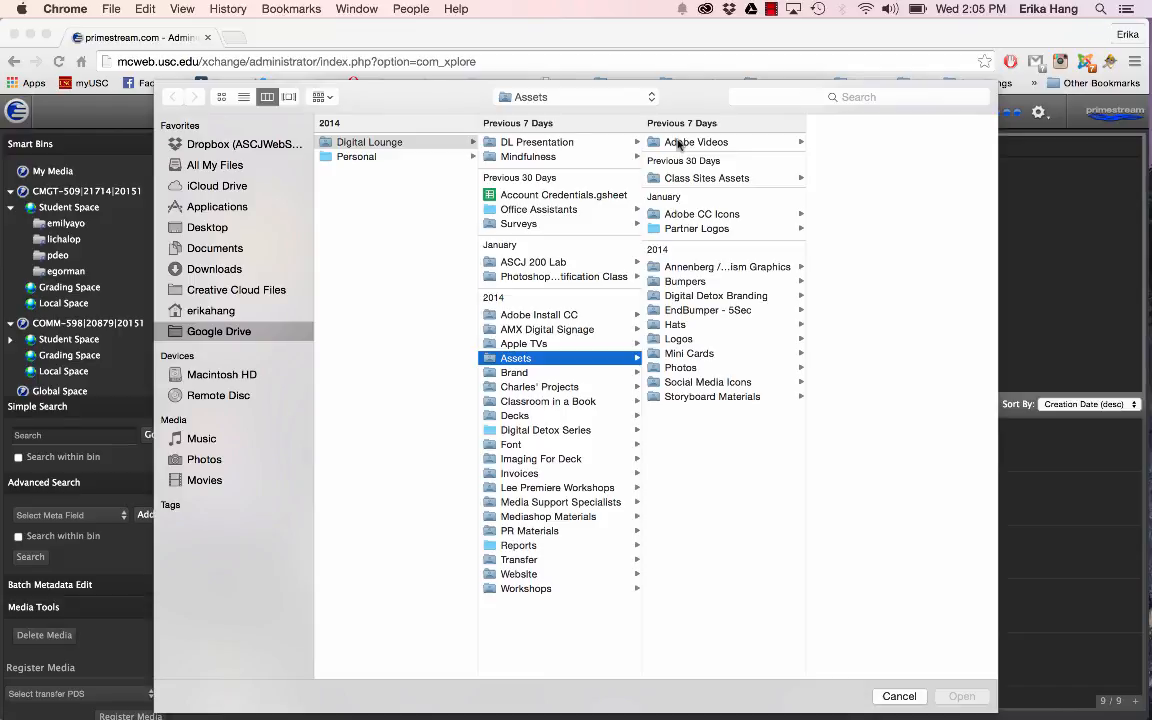
left_click(679, 145)
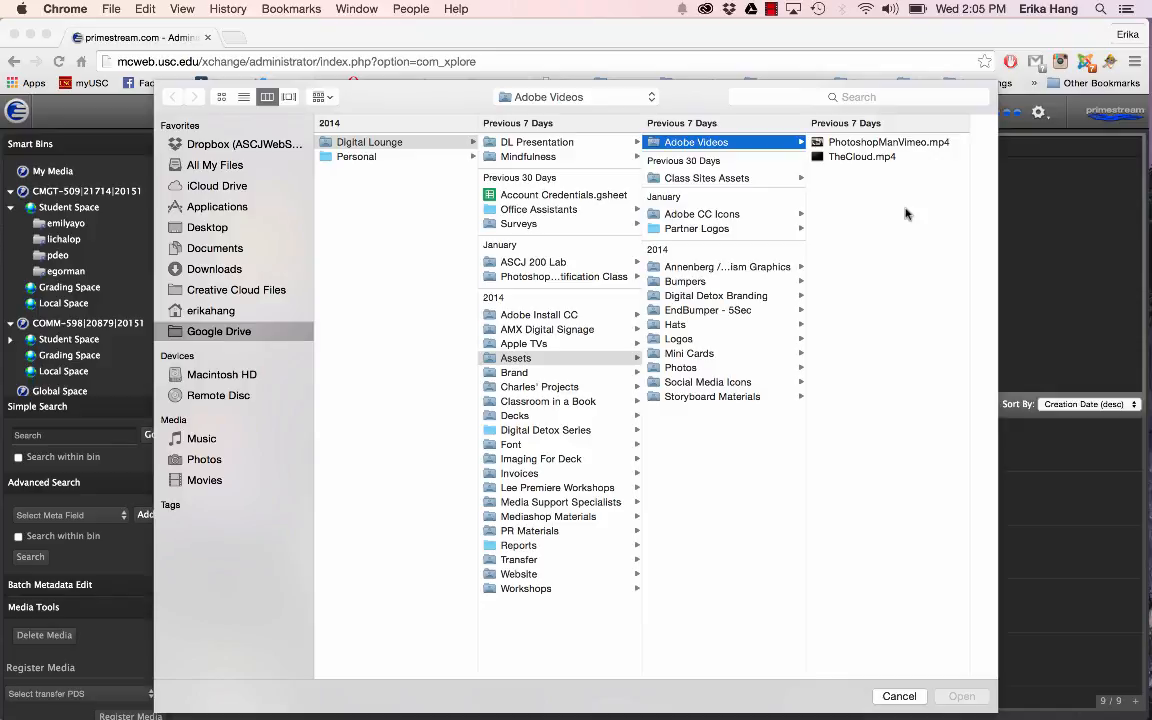
left_click(897, 147)
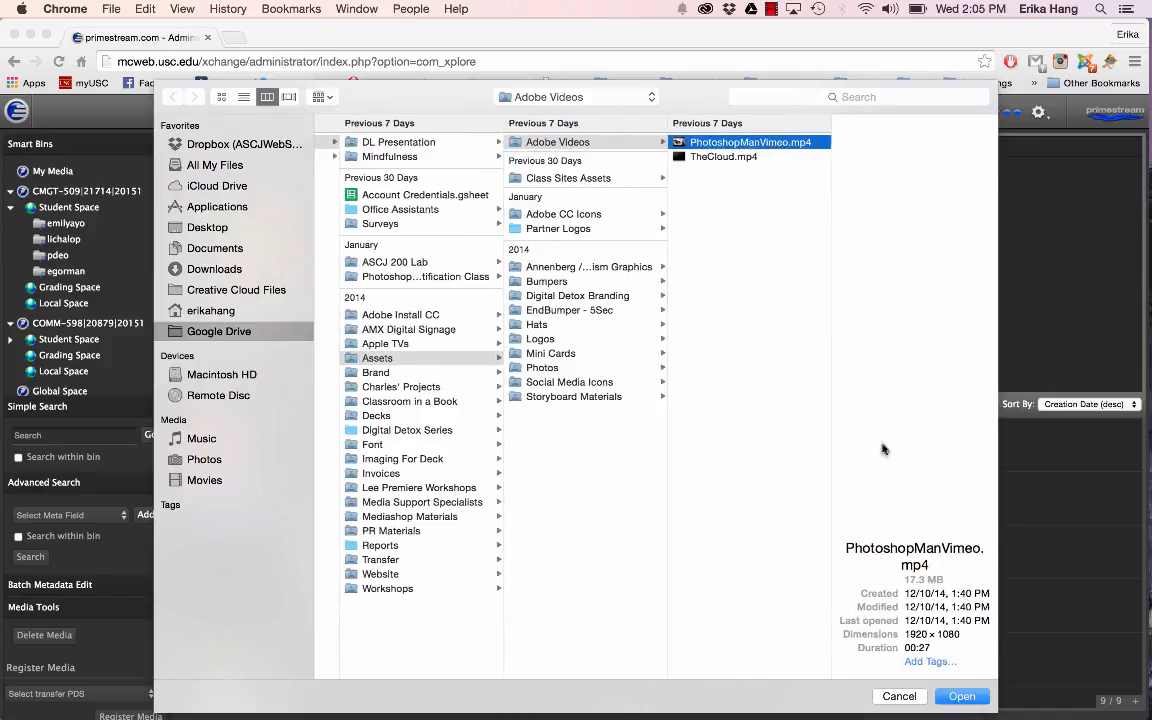
left_click(955, 698)
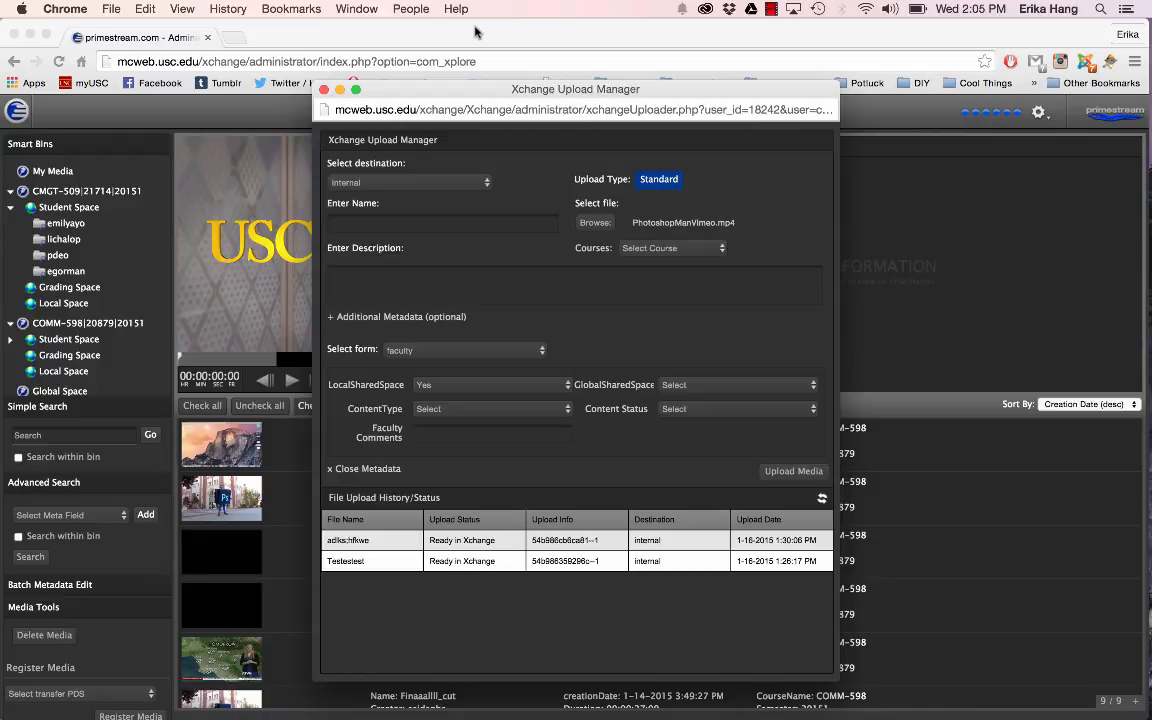
Step: Open annenbergdl.org in a new browser tab and view the Xchange tutorial on encoding media with Adobe Media Encoder
left_click(230, 36)
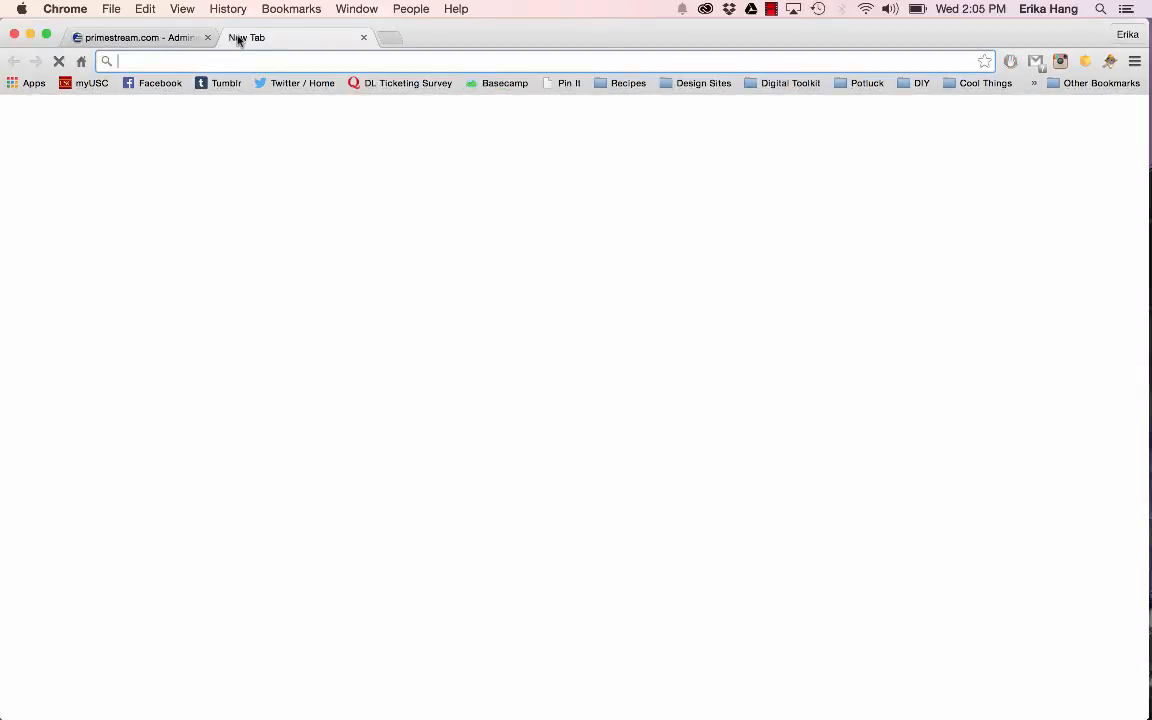
type("annenbergdl.org")
key("Return")
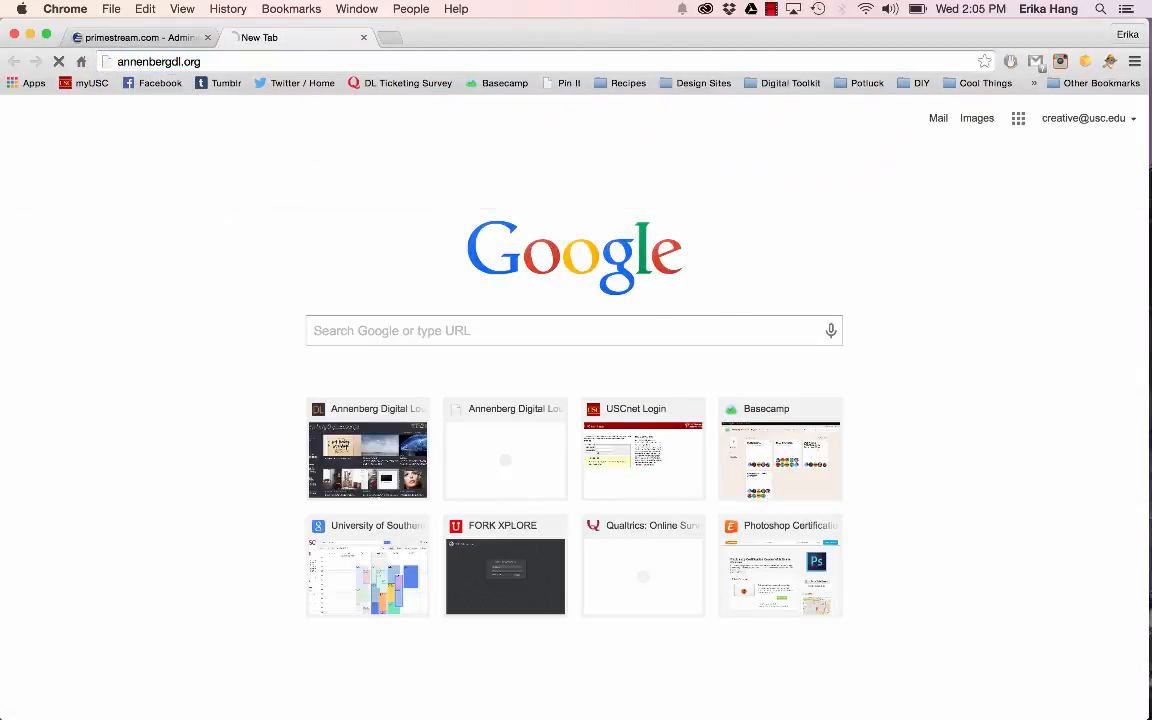
mouse_move(804, 200)
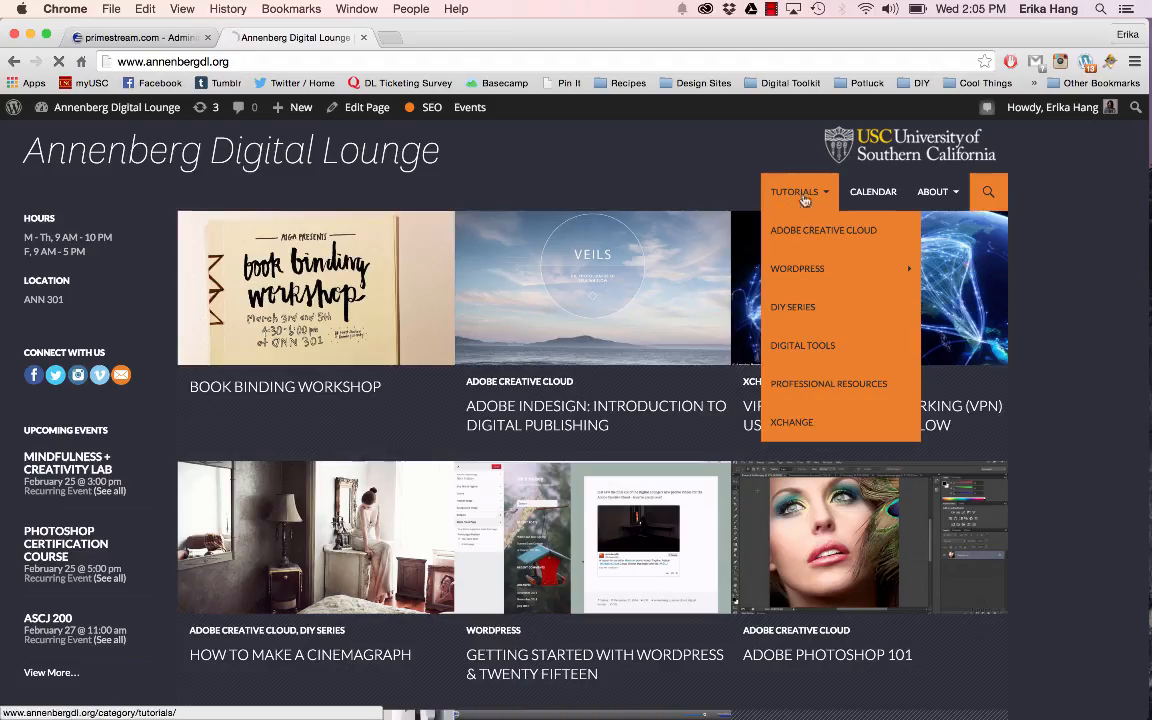
left_click(802, 425)
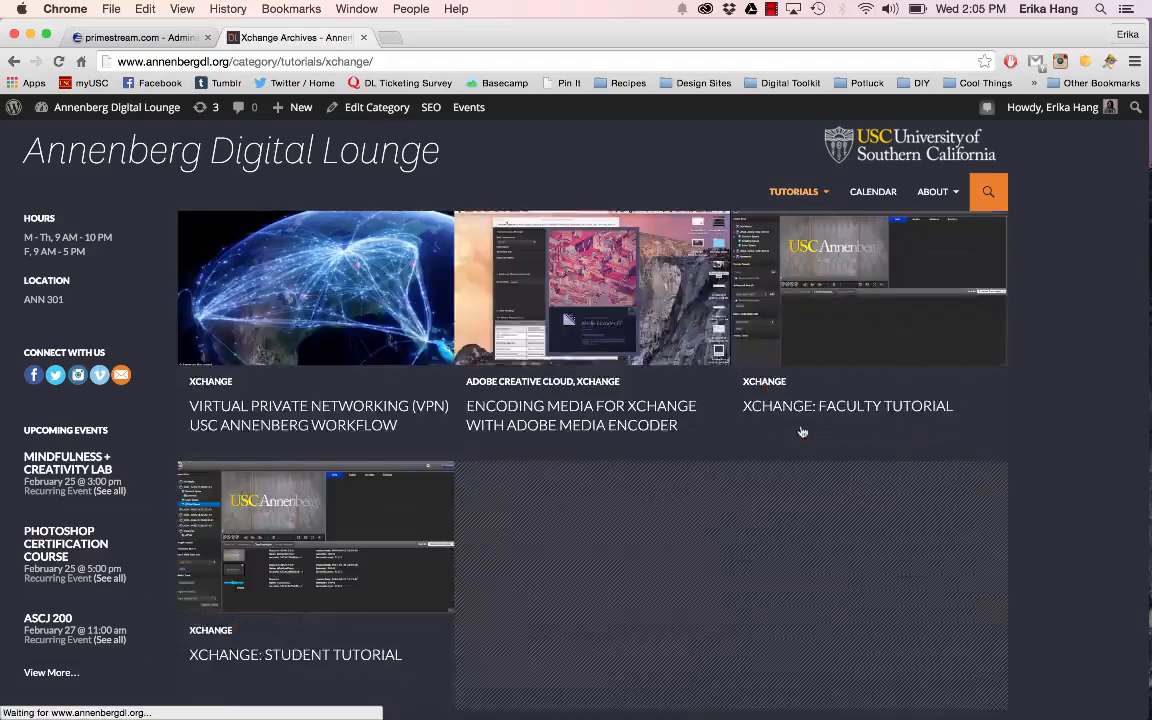
left_click(559, 408)
scroll(559, 408, "down", 4)
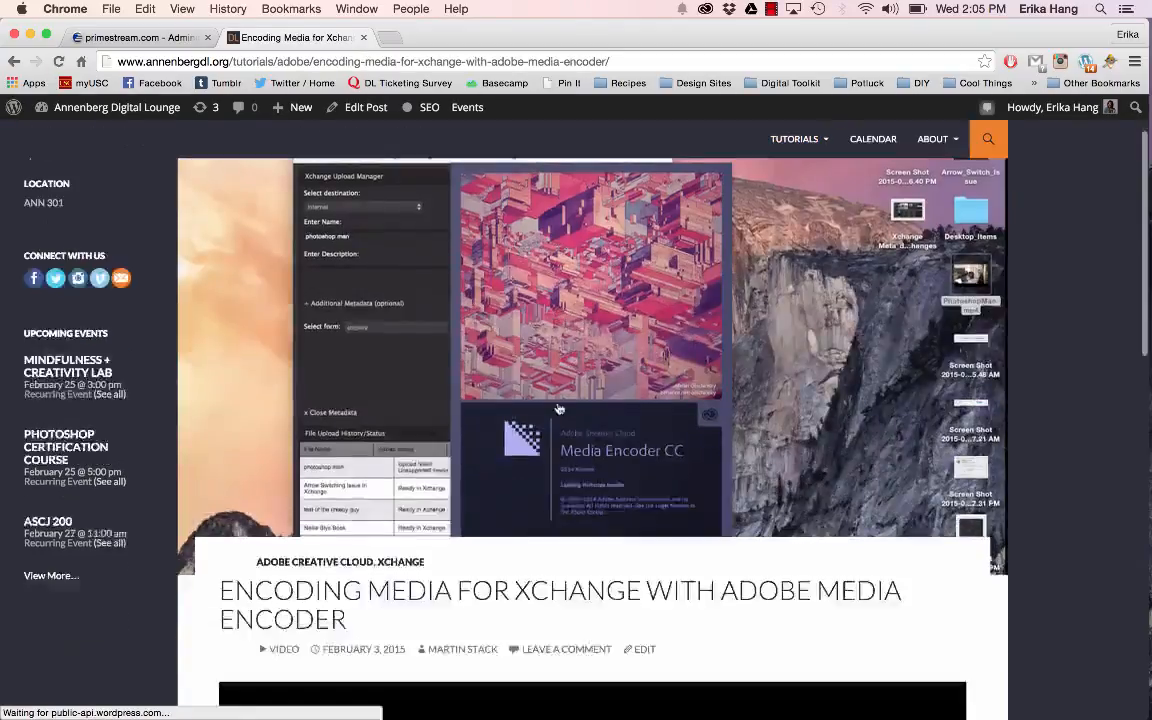
scroll(559, 408, "down", 3)
scroll(559, 408, "up", 1)
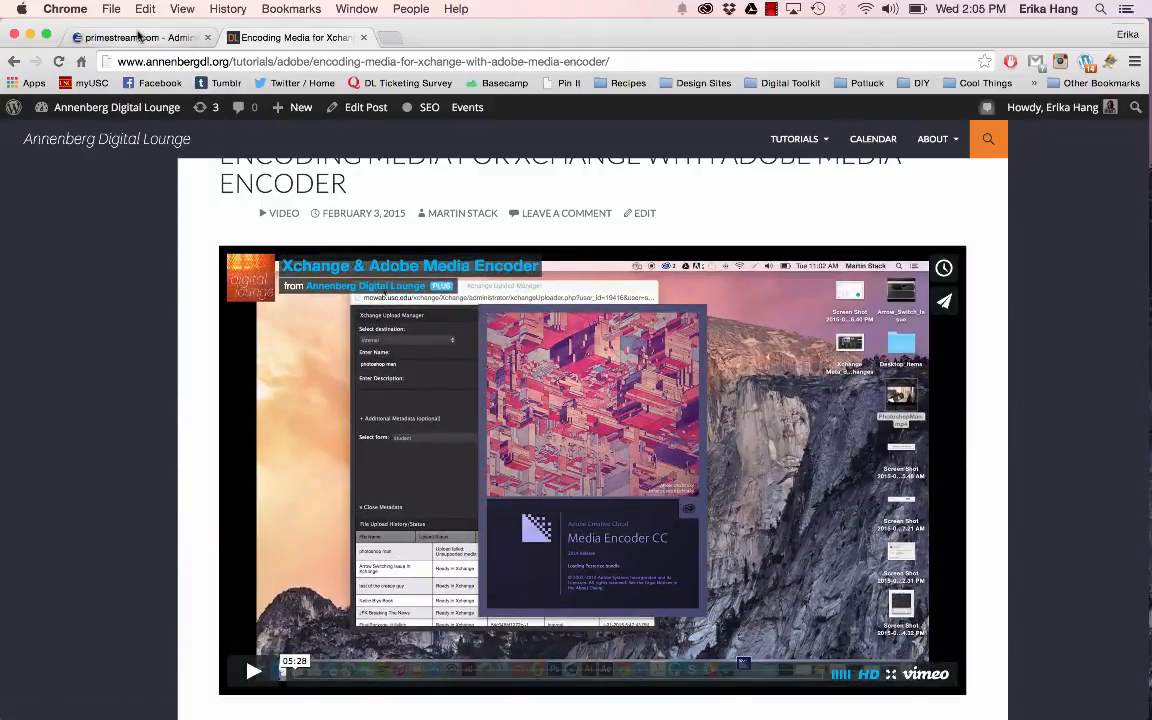
Step: Return to the Xchange Upload Manager window and name the upload PhotoshopMan
left_click(135, 37)
left_click(362, 8)
left_click(363, 8)
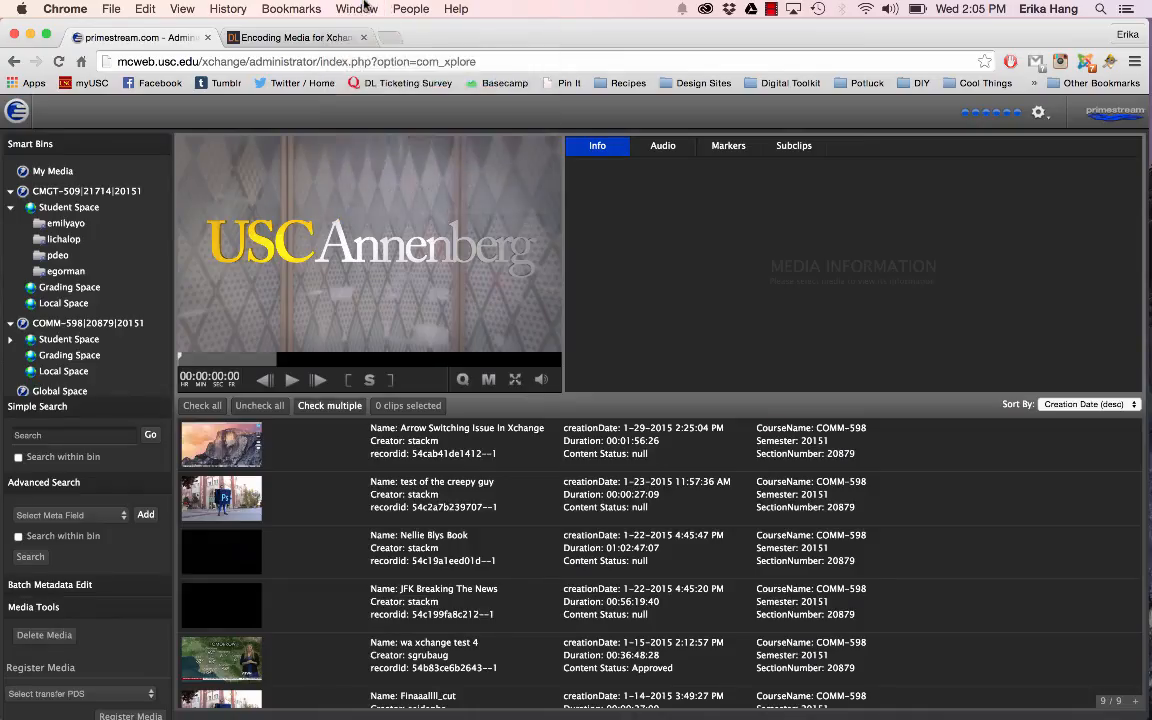
left_click(365, 8)
left_click(400, 203)
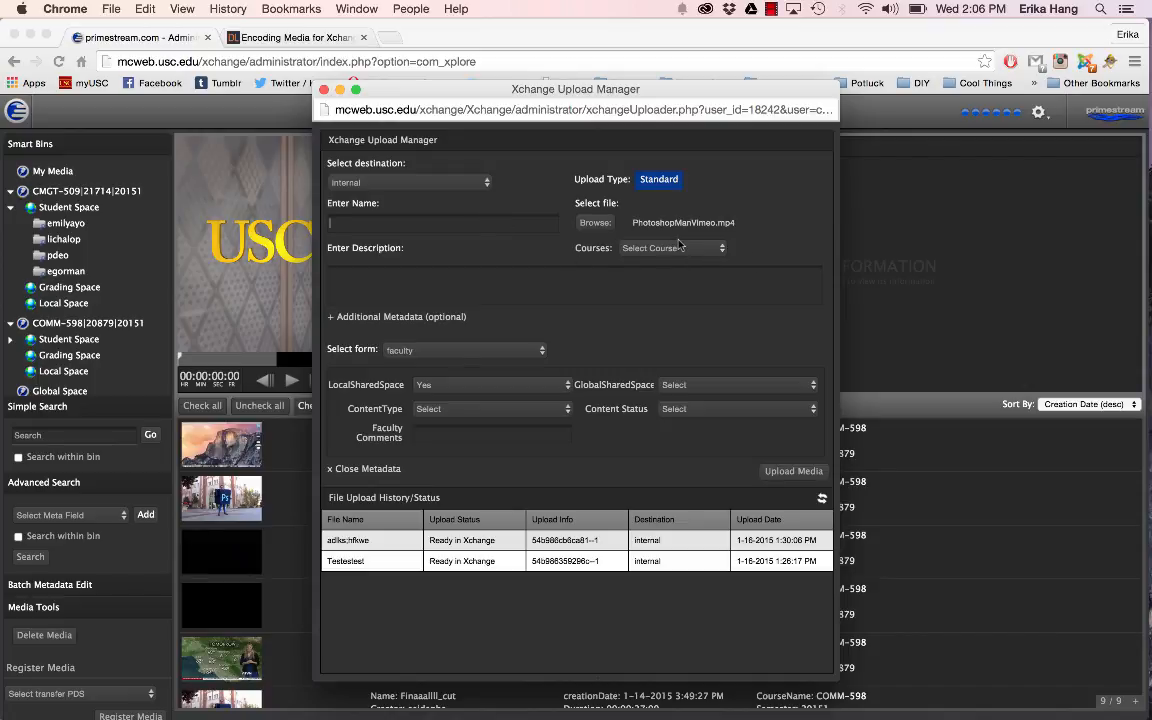
type("PhotoshopMan")
Step: Enter the description "This 30-second video was created for Adobe Marketing footage."
left_click(605, 276)
type("This 30")
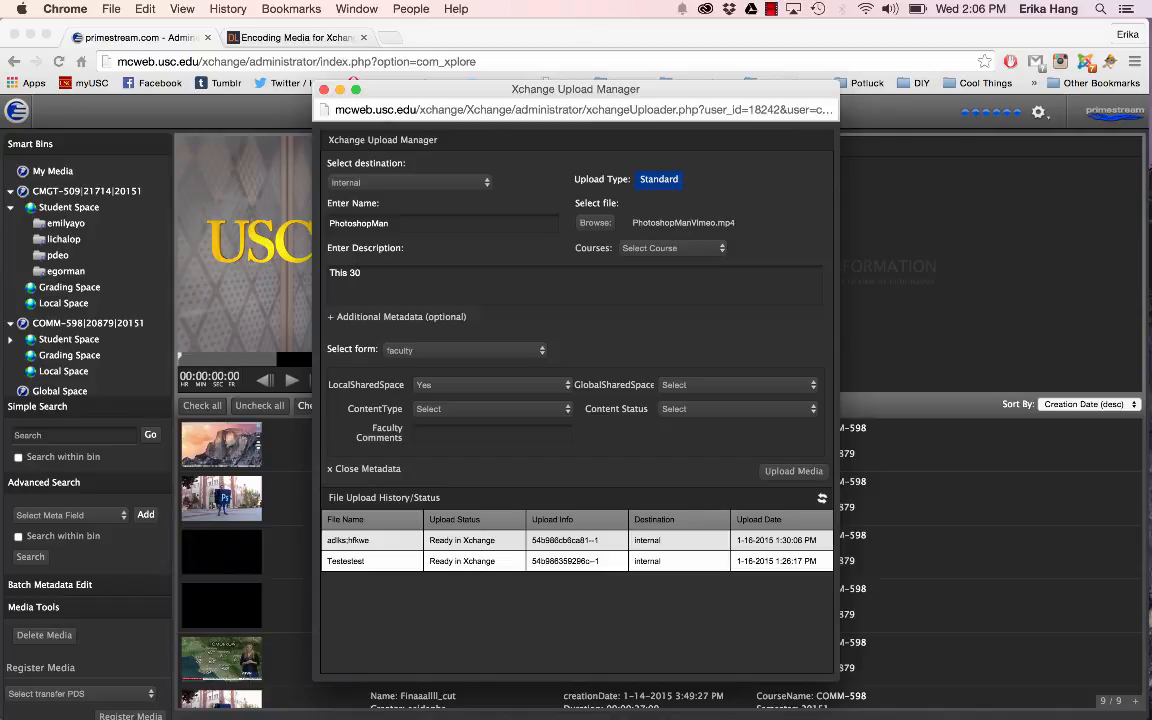
type("-second video was created for Adobe ")
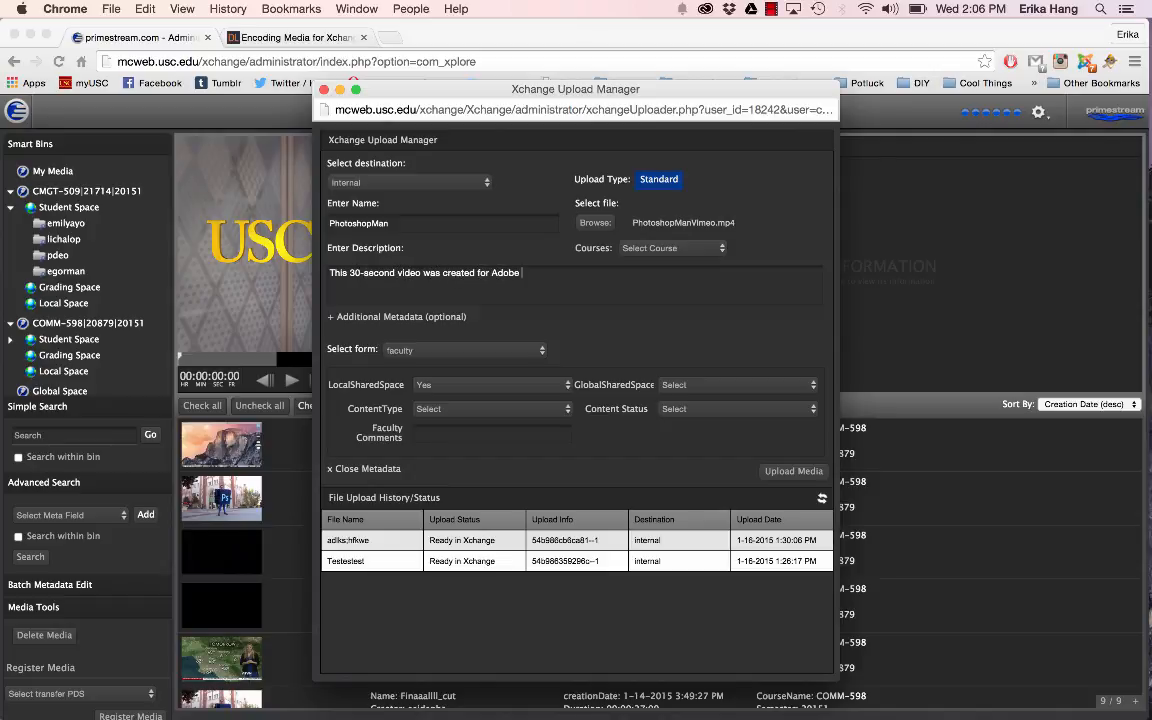
type("Marketing footage. ")
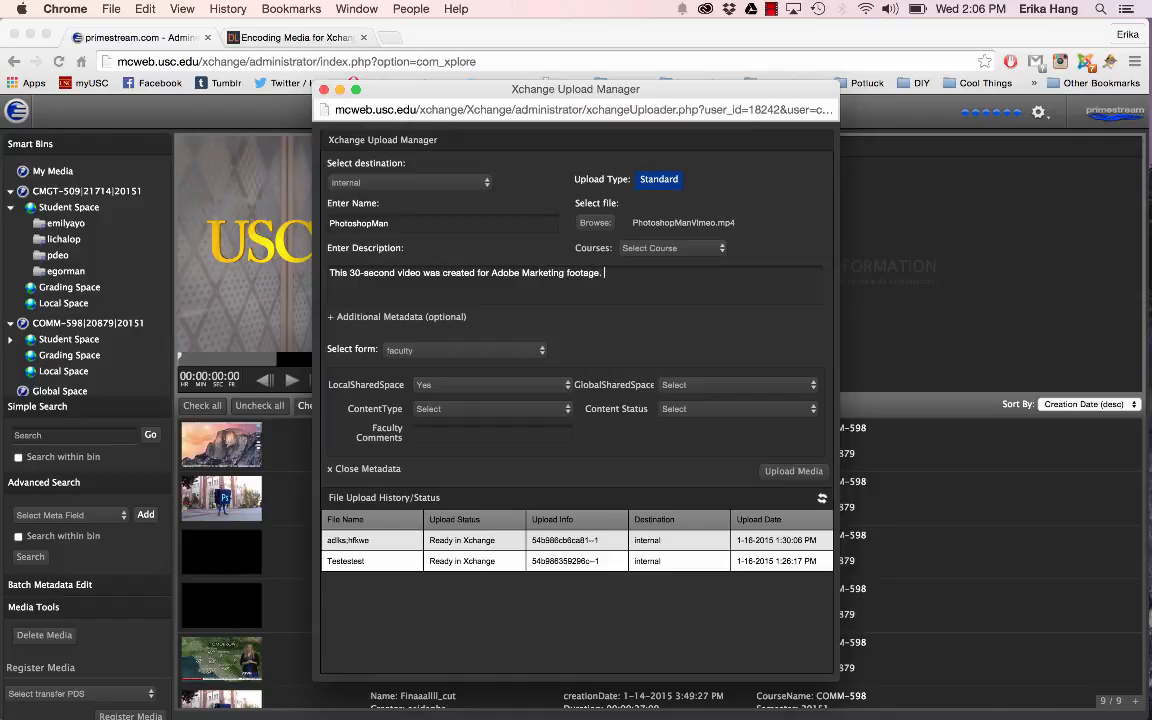
type("Note: You must get approva")
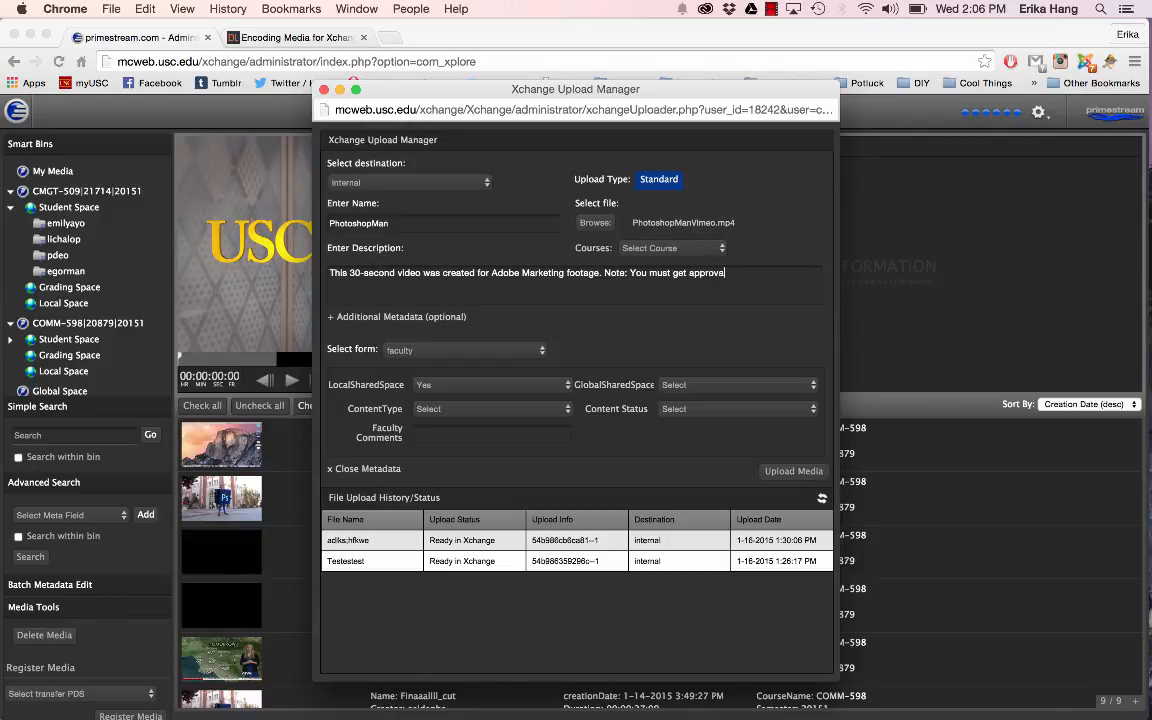
type("l from Creative Media TEam")
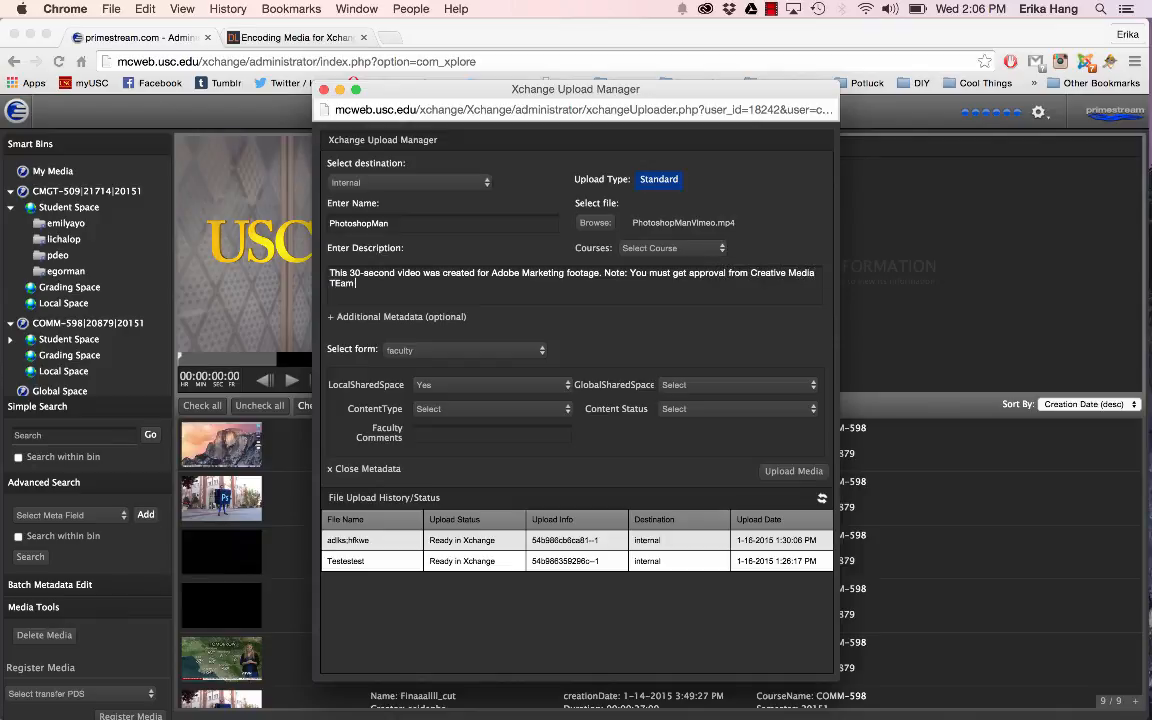
type(" before using this media.")
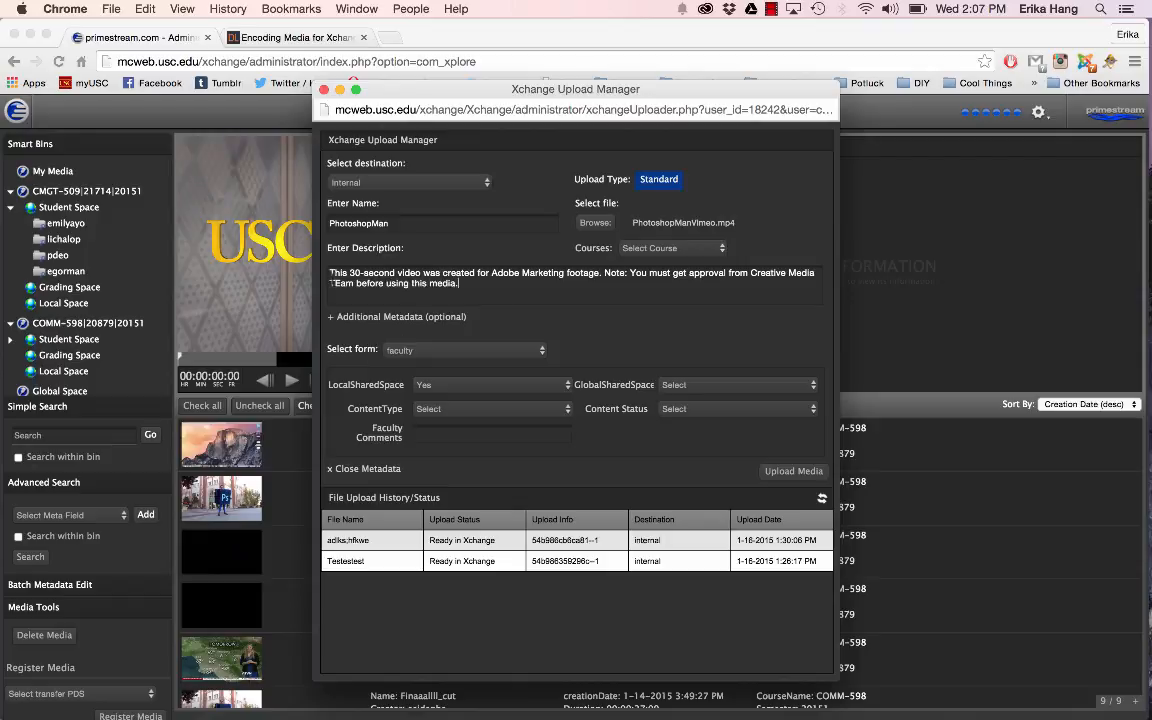
Step: Add "Note: You must get approval from Creative Media Team before using this media." to the description, correcting the capitalization of "Team"
left_click(339, 283)
key("BackSpace")
type("edia. Adobe, Creat")
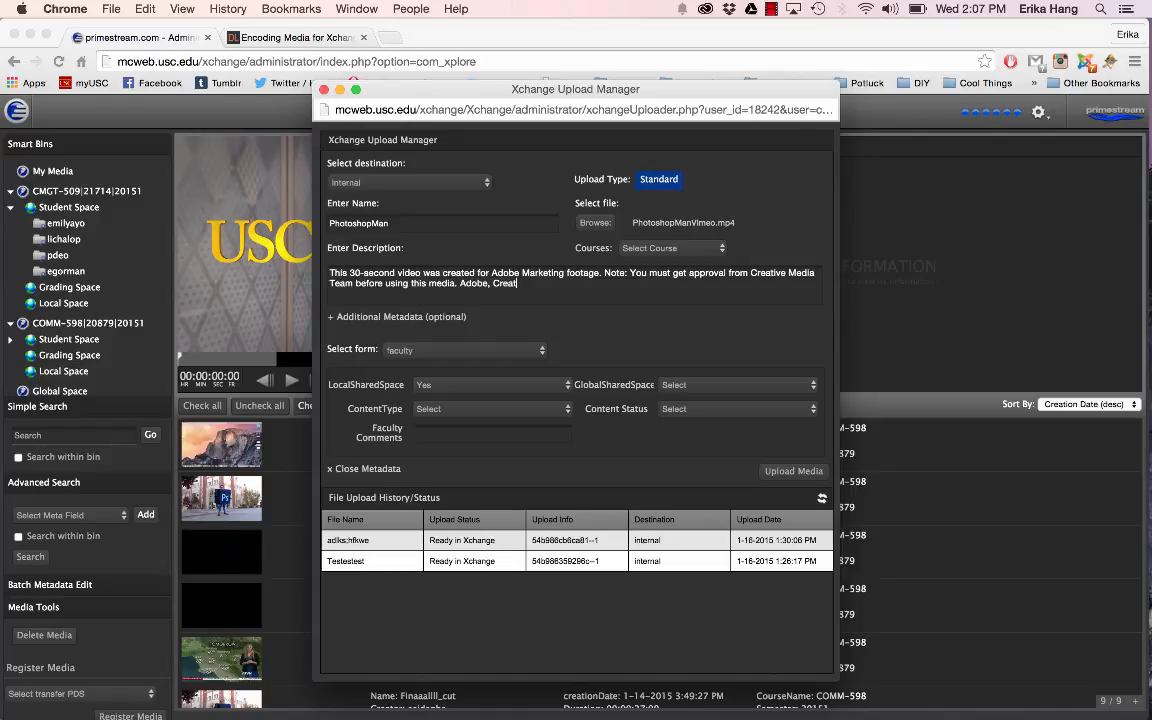
type("ive Cloud, Photoshop, Blue")
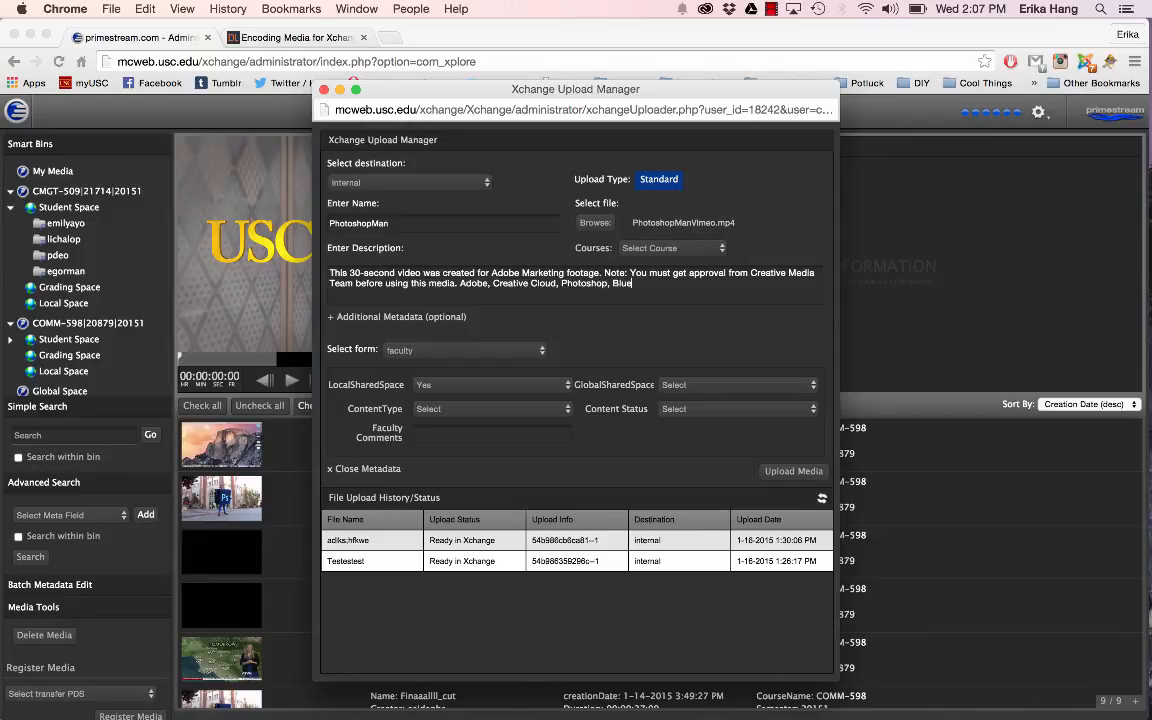
type(" Fur,")
Step: Assign the file to course CMGT-509/21714 and upload the media with GlobalSharedSpace left unselected
left_click(659, 253)
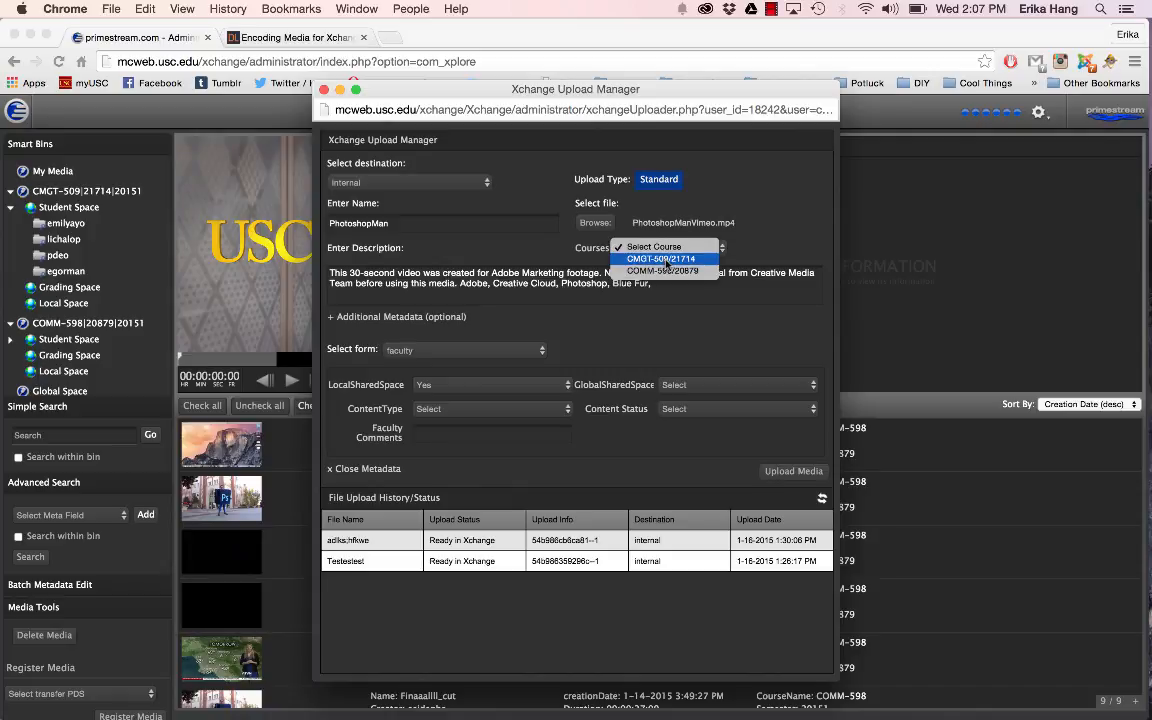
left_click(672, 261)
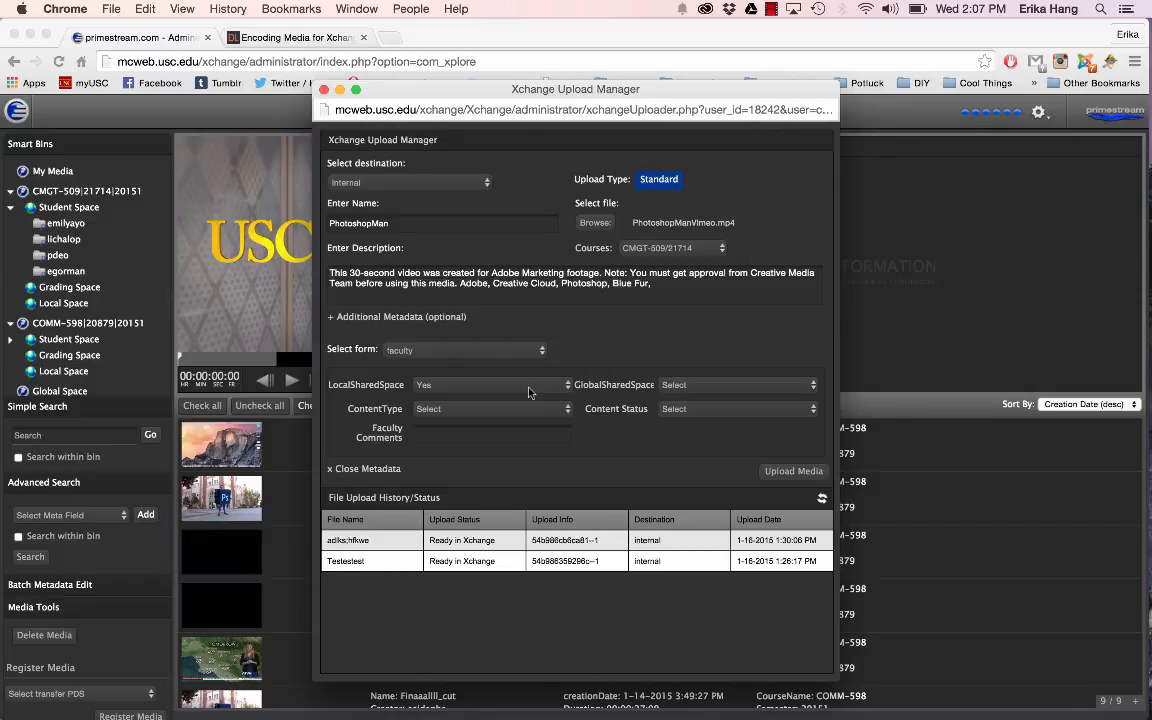
left_click(685, 385)
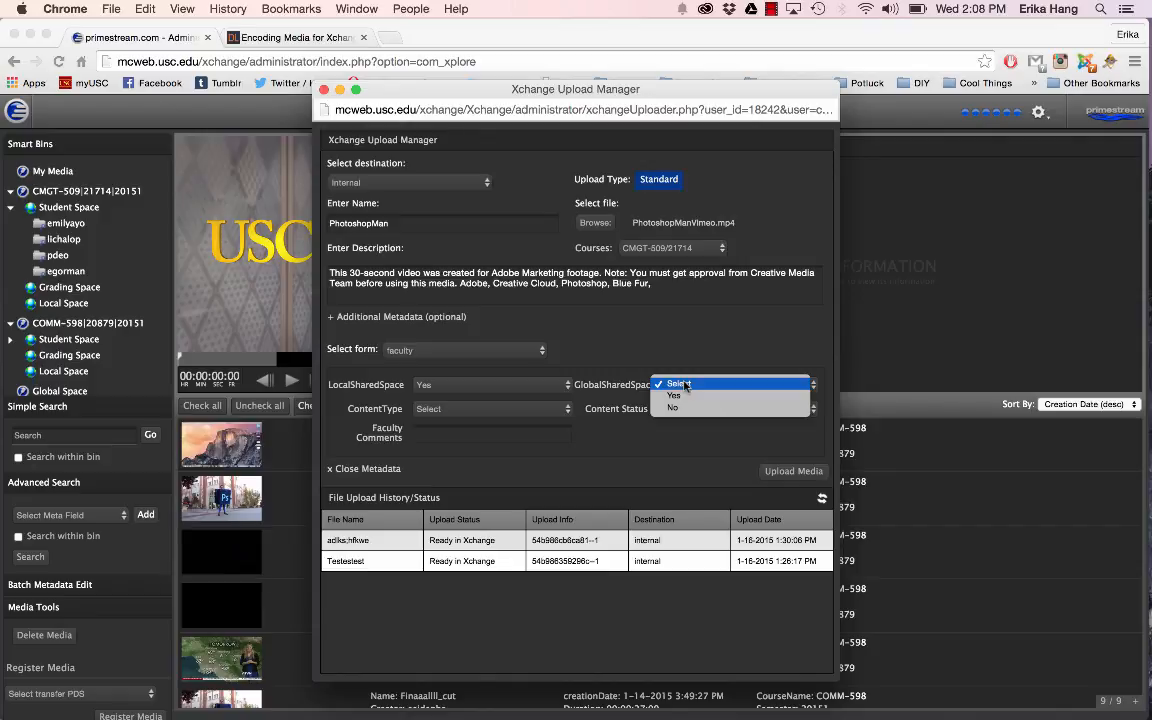
left_click(677, 351)
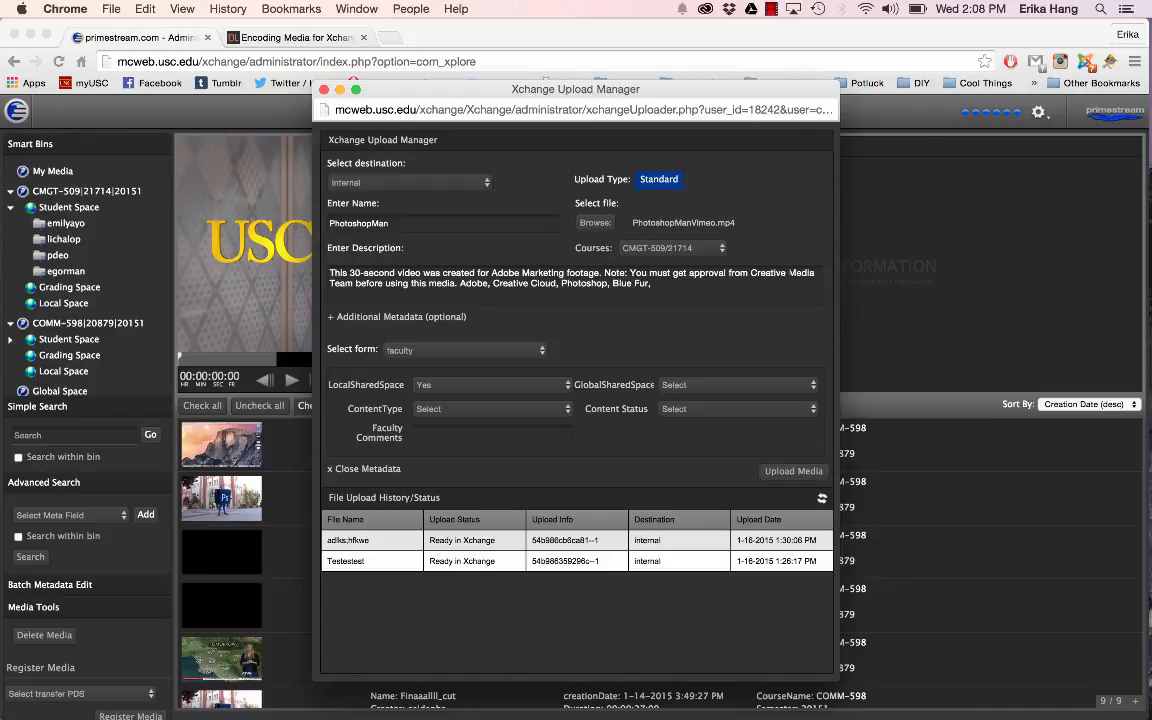
left_click(775, 474)
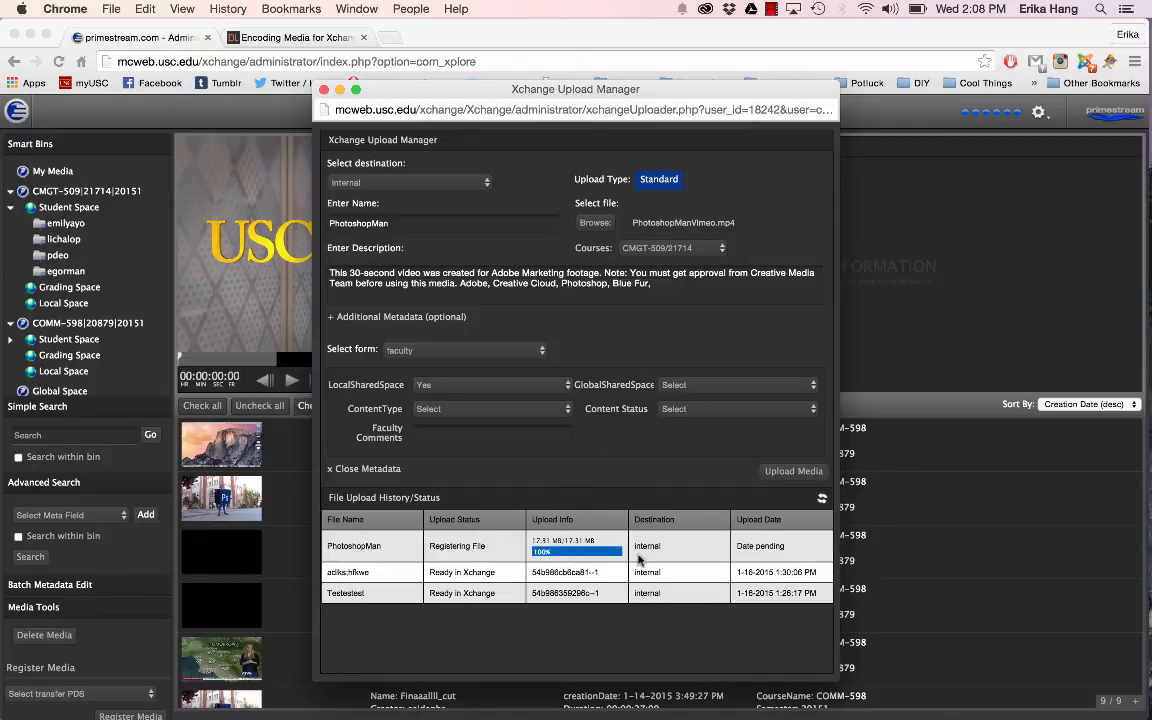
Step: Refresh the file upload status until PhotoshopMan is processed, and close the Upload Manager
left_click(822, 499)
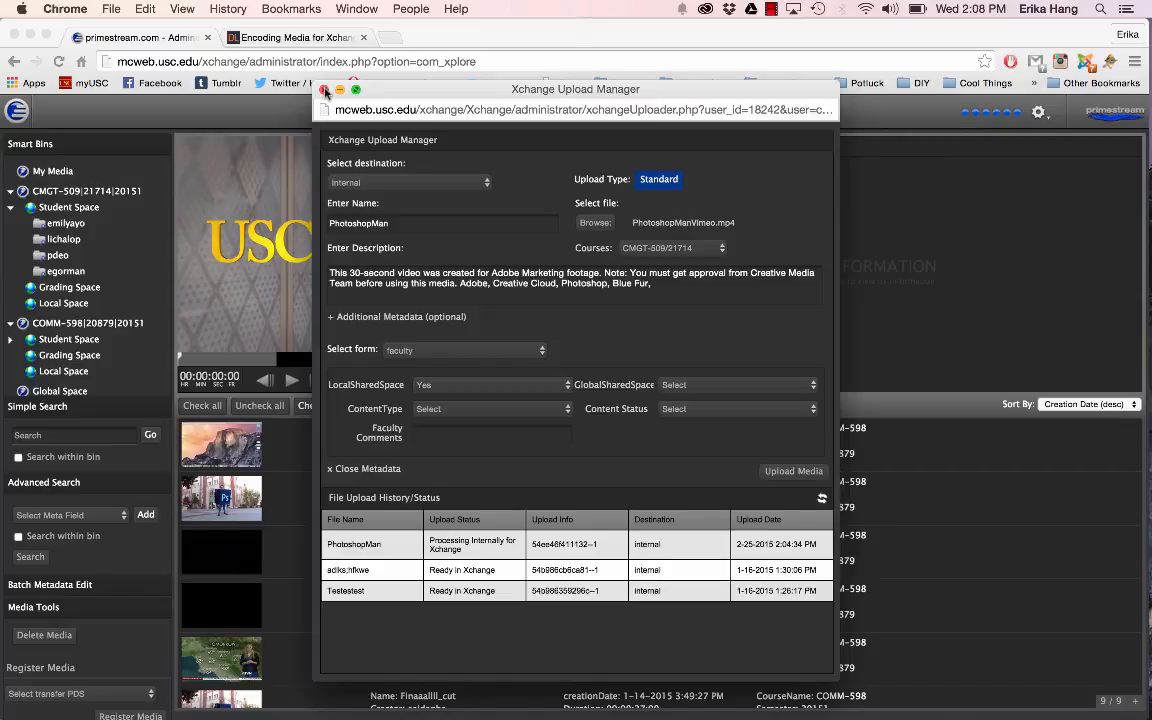
left_click(821, 499)
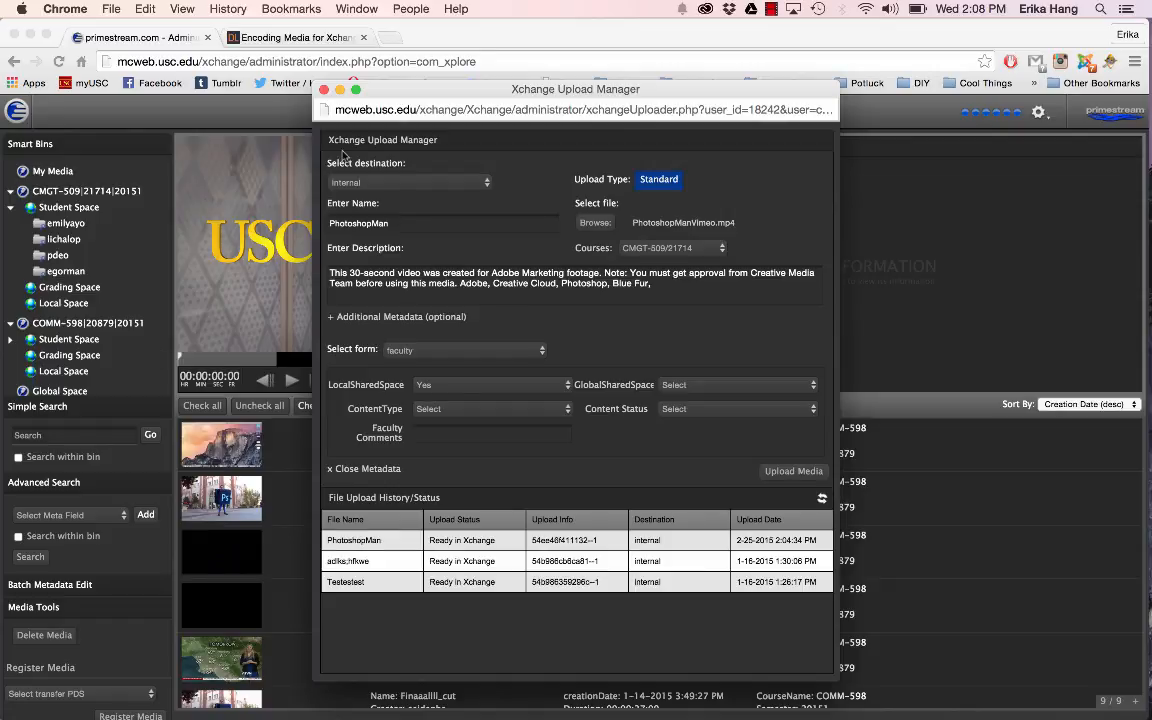
left_click(324, 90)
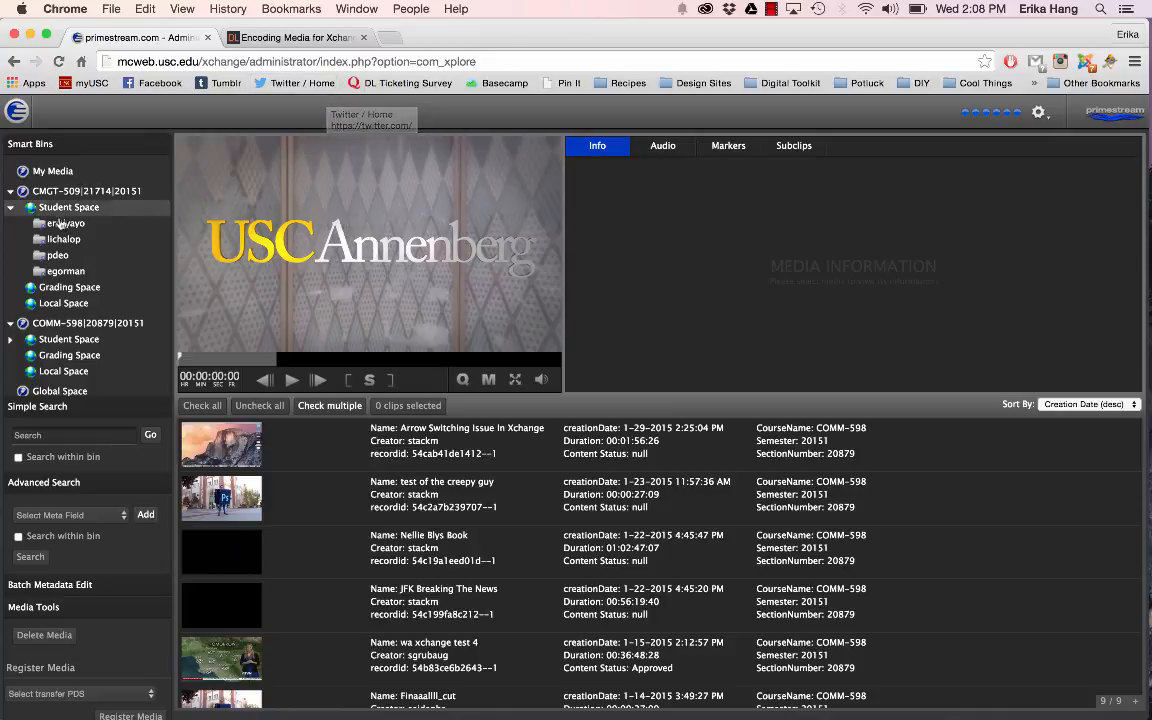
Step: Open the PhotoshopMan clip from the Local Space of CMGT-509, play its first few seconds and pause it
left_click(79, 304)
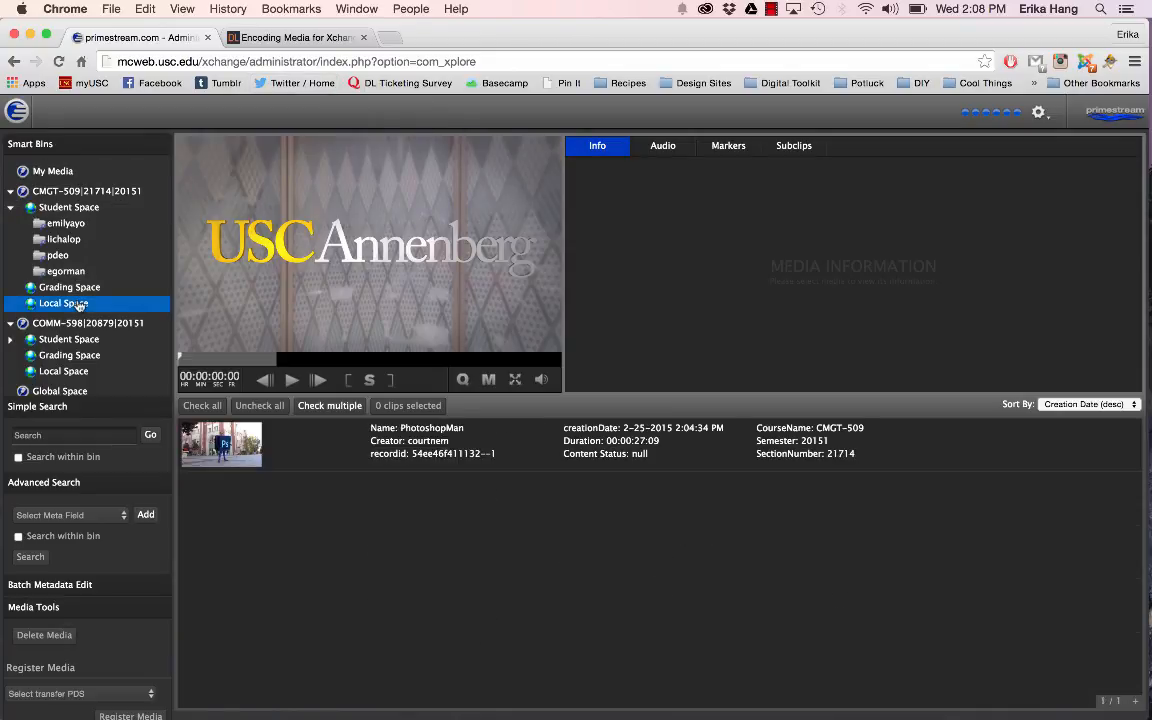
left_click(404, 459)
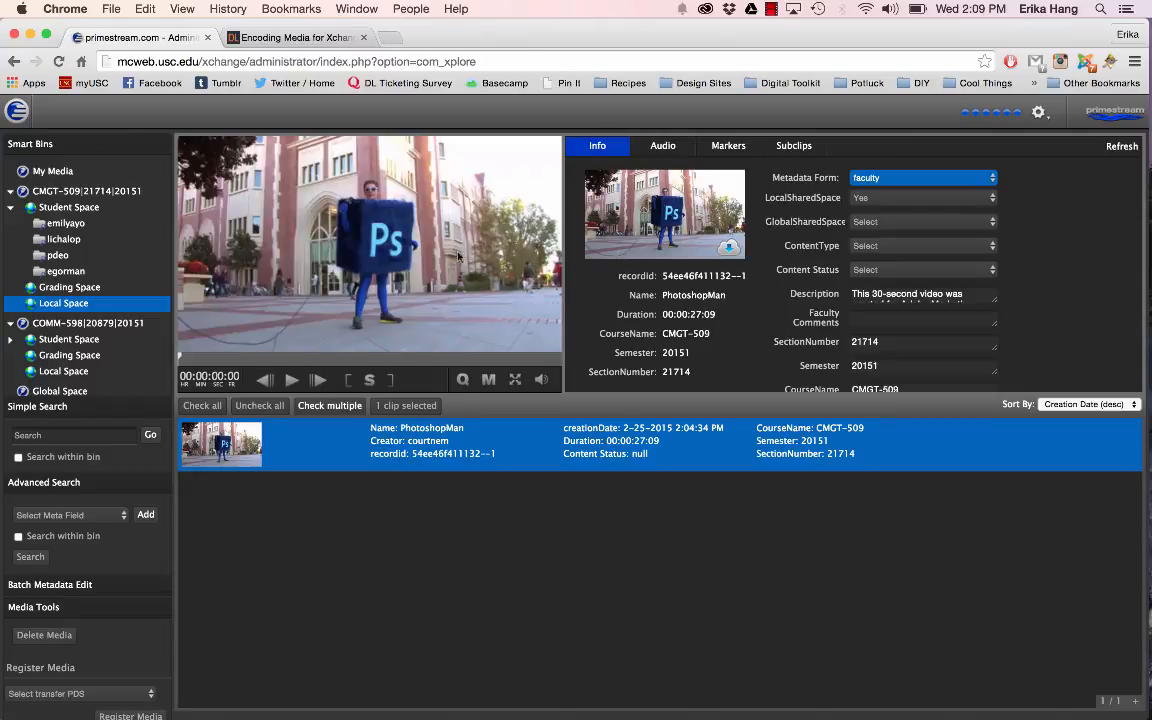
left_click(292, 380)
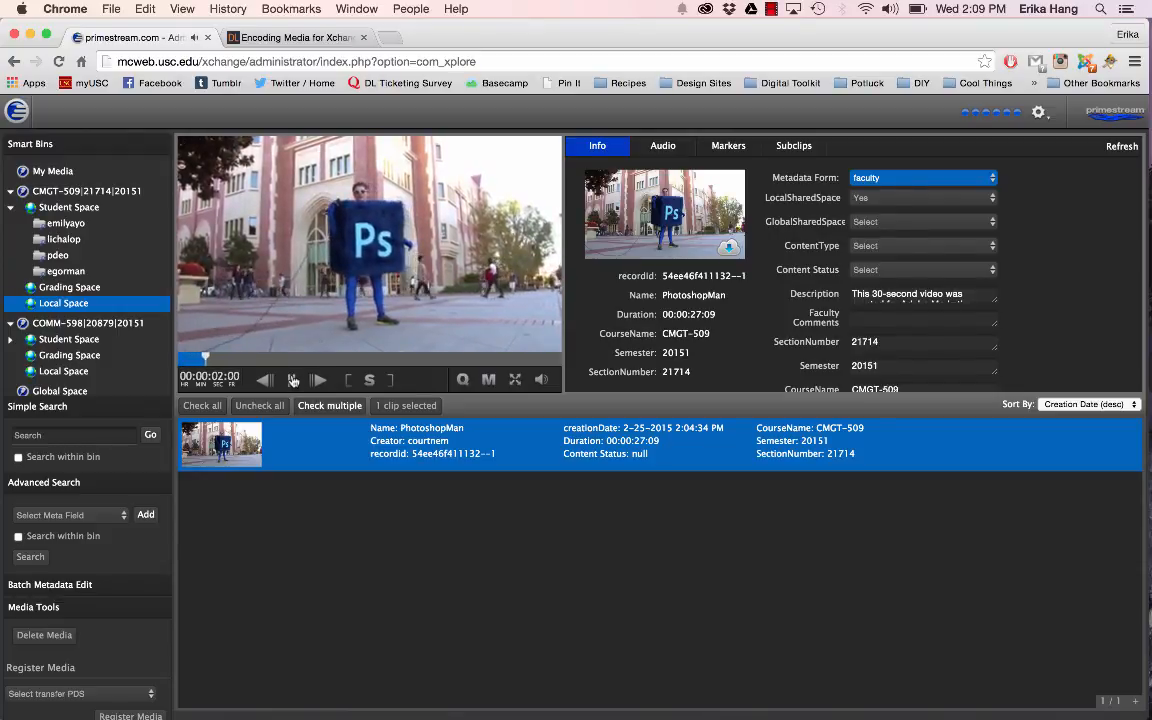
scroll(293, 380, "down", 1)
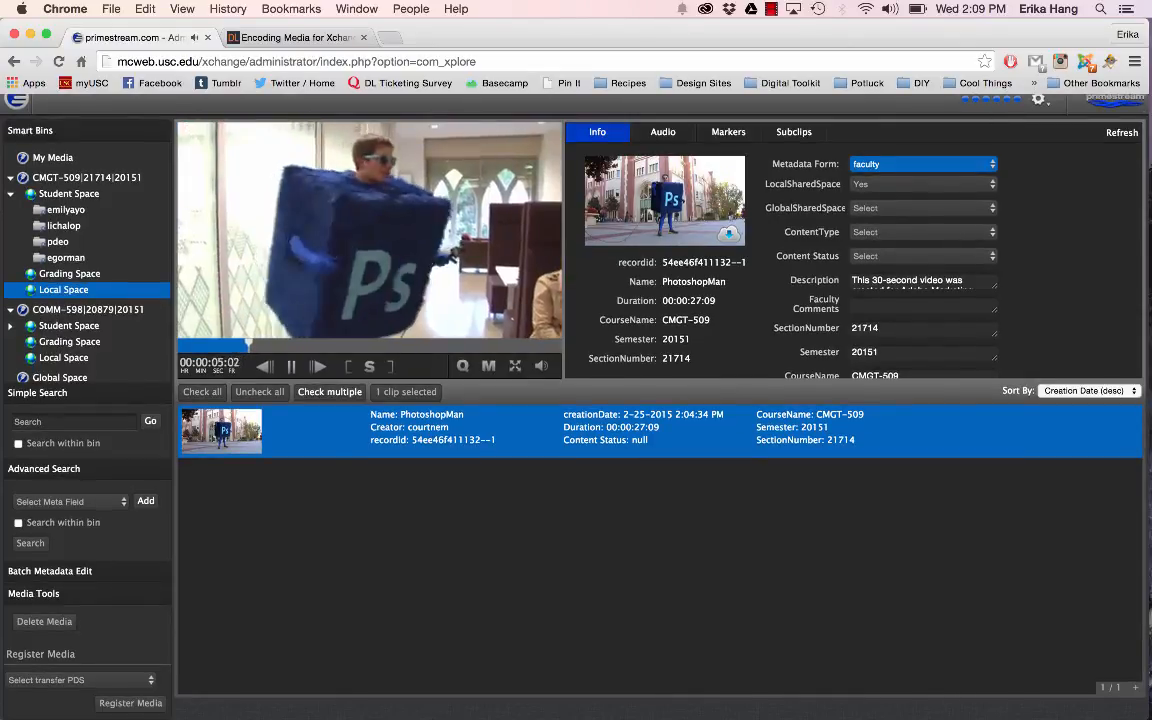
scroll(293, 380, "up", 1)
key("space")
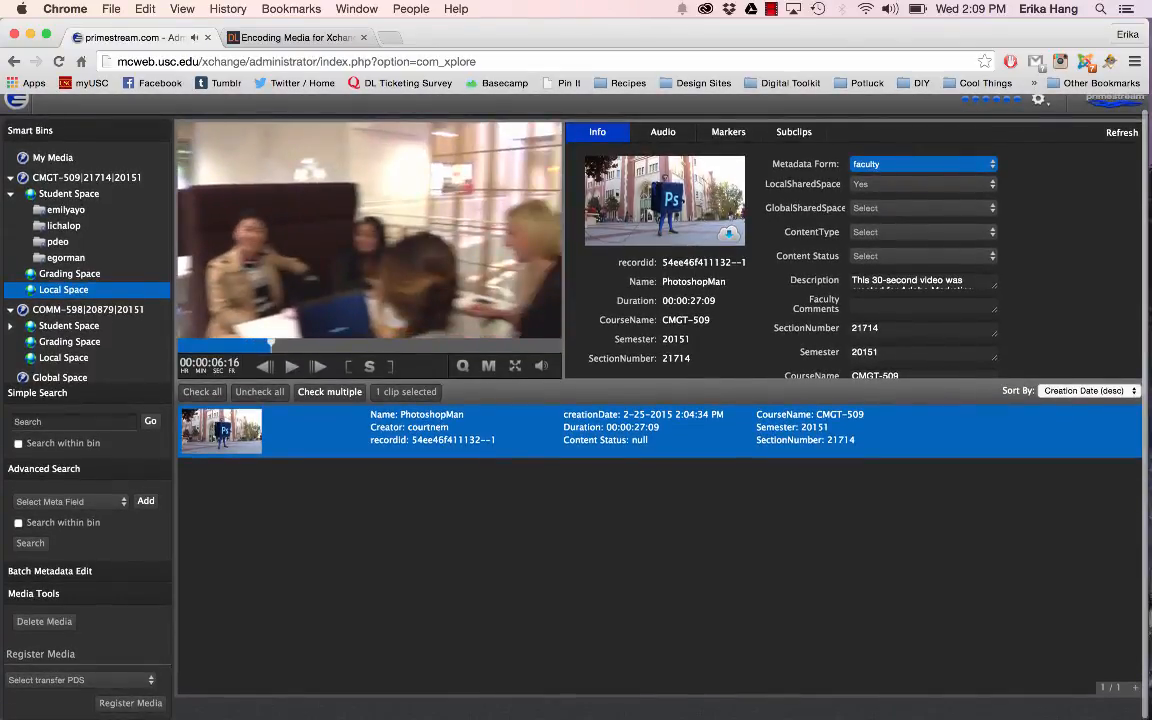
Step: Step the paused clip backward and forward frame by frame around the six-second mark
key("Left")
key("Left")
key("Left")
key("Left")
key("Left")
key("Left")
key("Left")
key("Left")
key("Left")
key("Left")
key("Left")
key("Left")
key("Left")
key("Left")
key("Left")
key("Left")
key("Left")
key("Left")
key("Left")
key("Left")
key("Left")
key("Left")
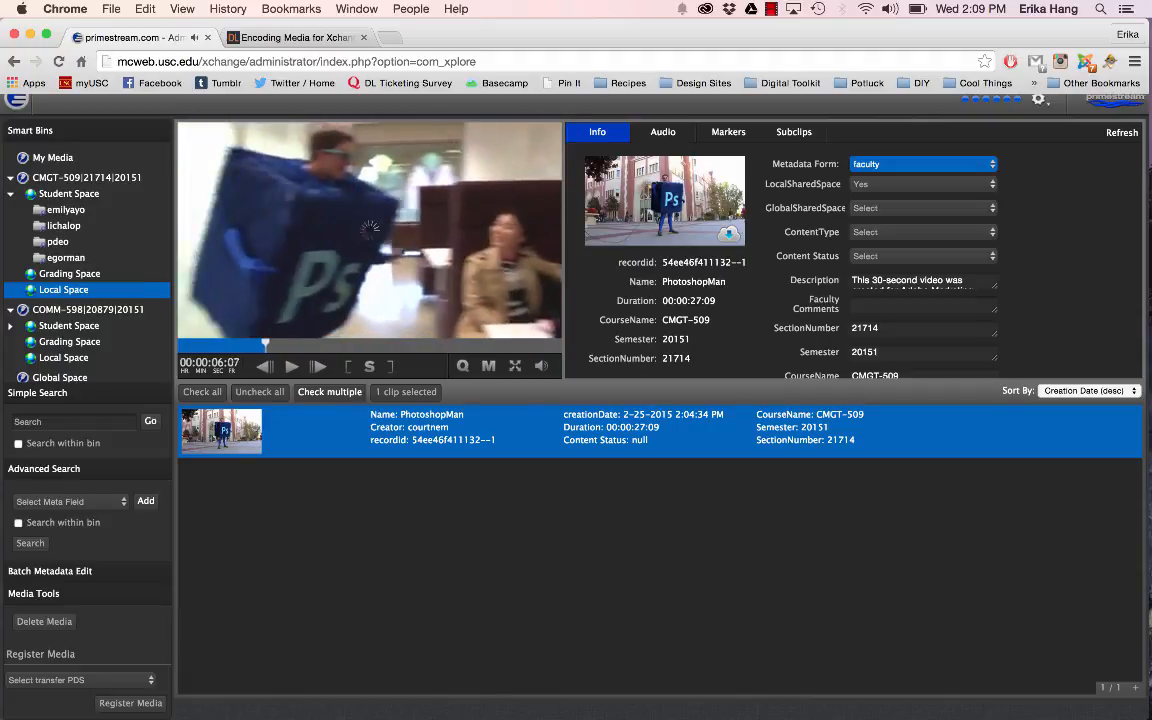
key("Right")
key("Right")
key("Right")
key("Right")
key("Right")
key("Right")
key("Right")
key("Right")
key("Right")
key("Right")
key("Right")
key("Right")
key("Right")
key("Right")
key("Right")
key("Right")
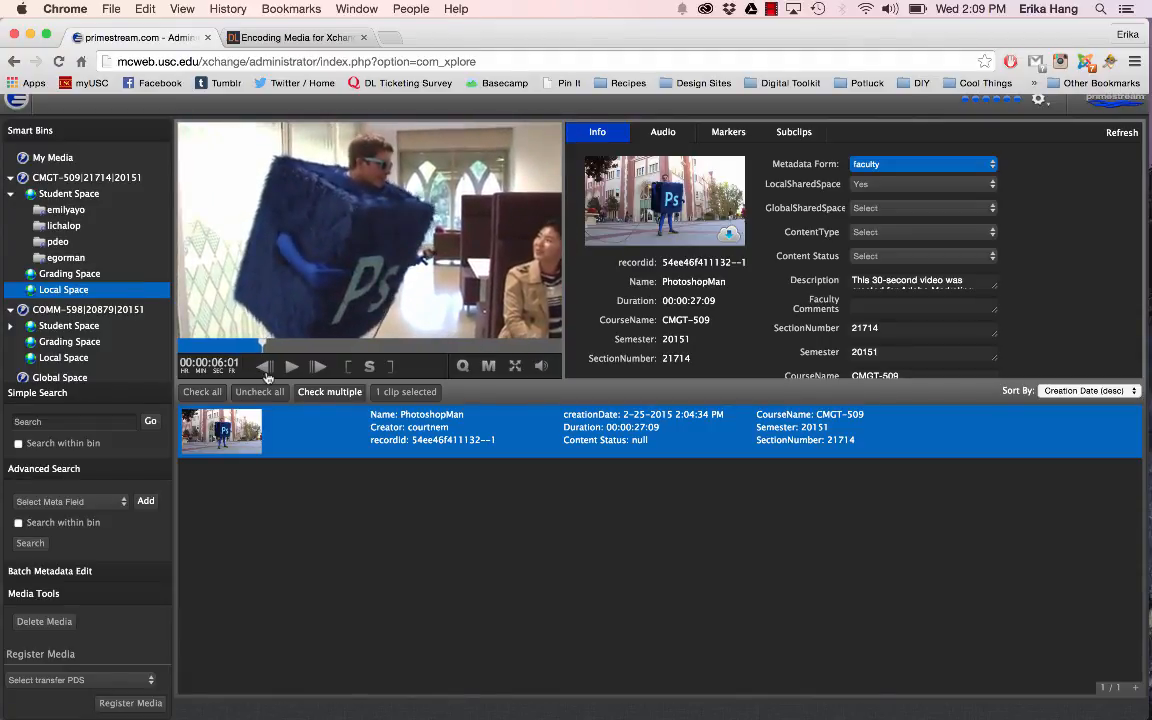
left_click(321, 367)
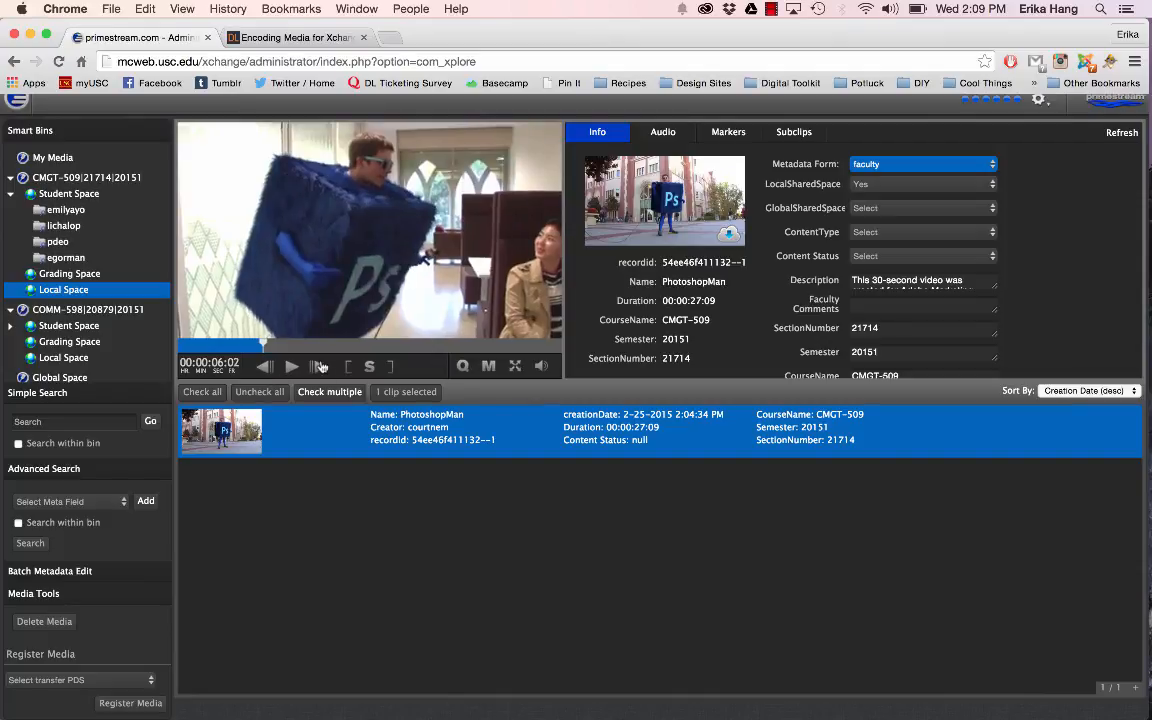
left_click(321, 367)
left_click(321, 367)
left_click(321, 367)
left_click(321, 367)
left_click(321, 367)
left_click(321, 367)
left_click(321, 367)
left_click(321, 367)
left_click(321, 367)
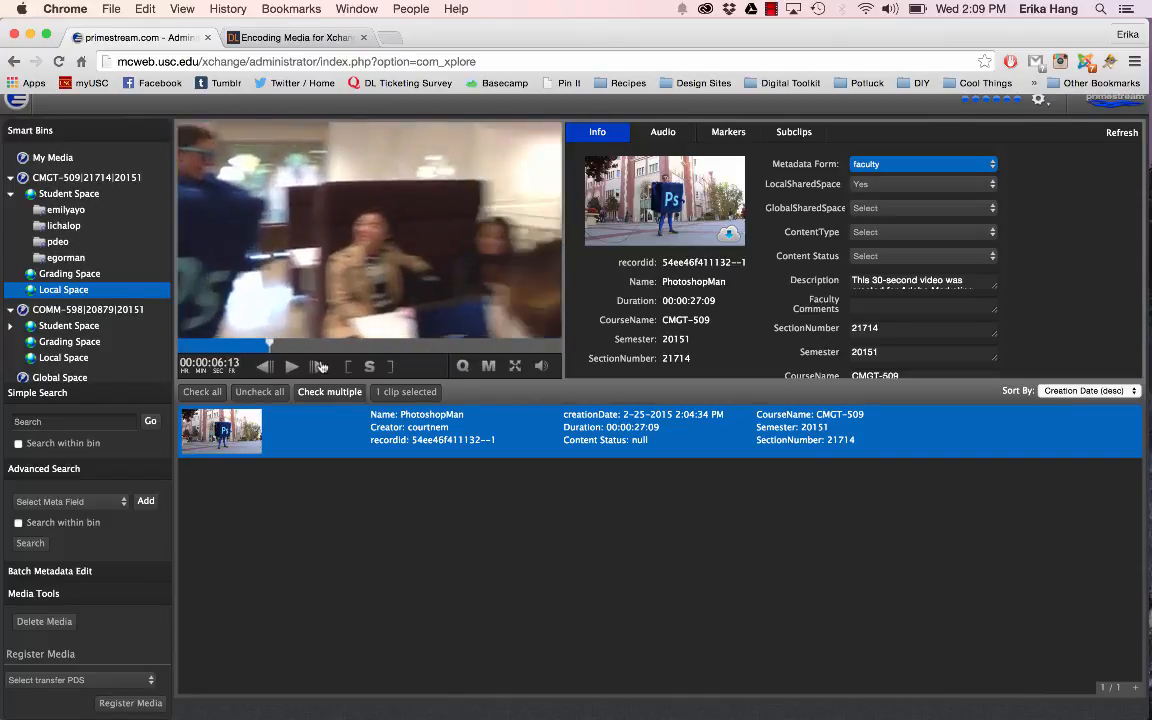
left_click(321, 367)
left_click(321, 367)
left_click(321, 367)
left_click(321, 367)
left_click(321, 367)
left_click(321, 367)
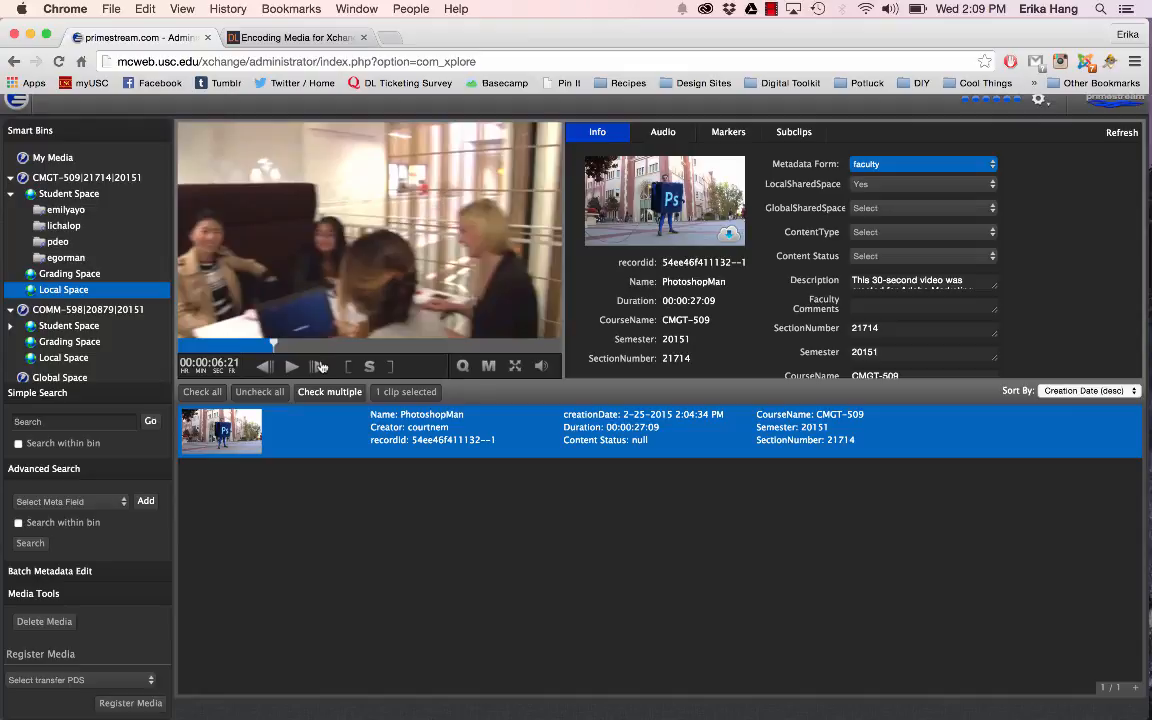
Step: Set the streaming quality to HIGH:960x540, play the clip for a few seconds and pause it
left_click(462, 366)
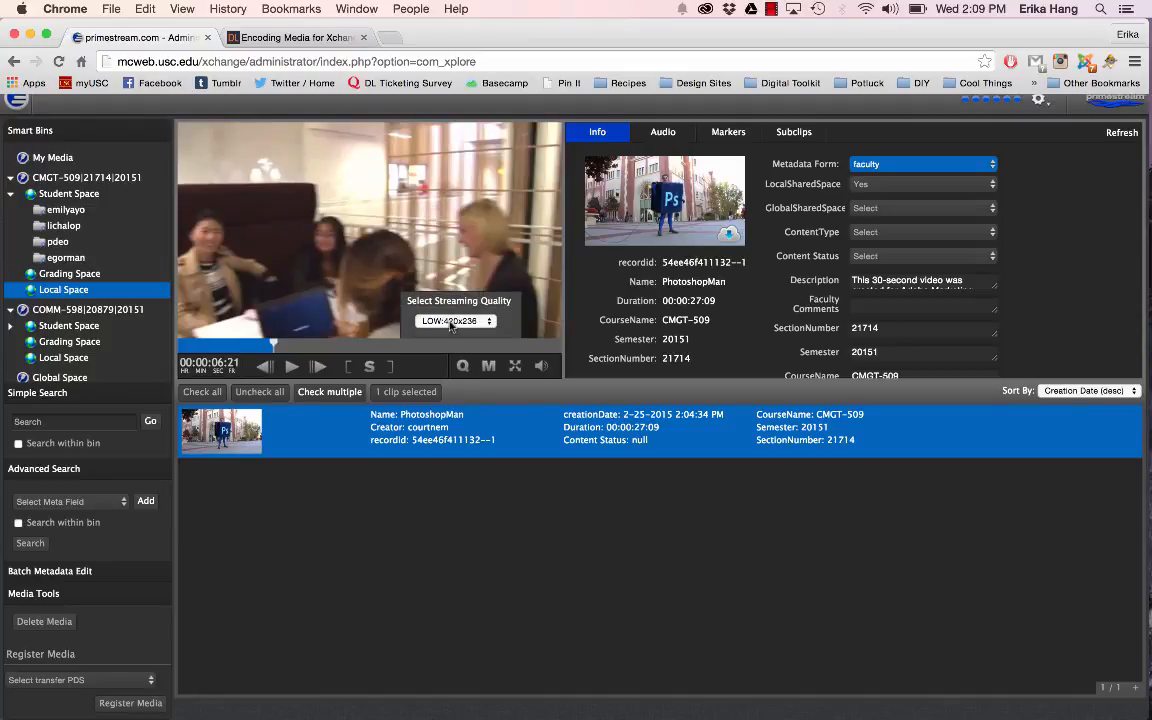
left_click(455, 321)
left_click(449, 343)
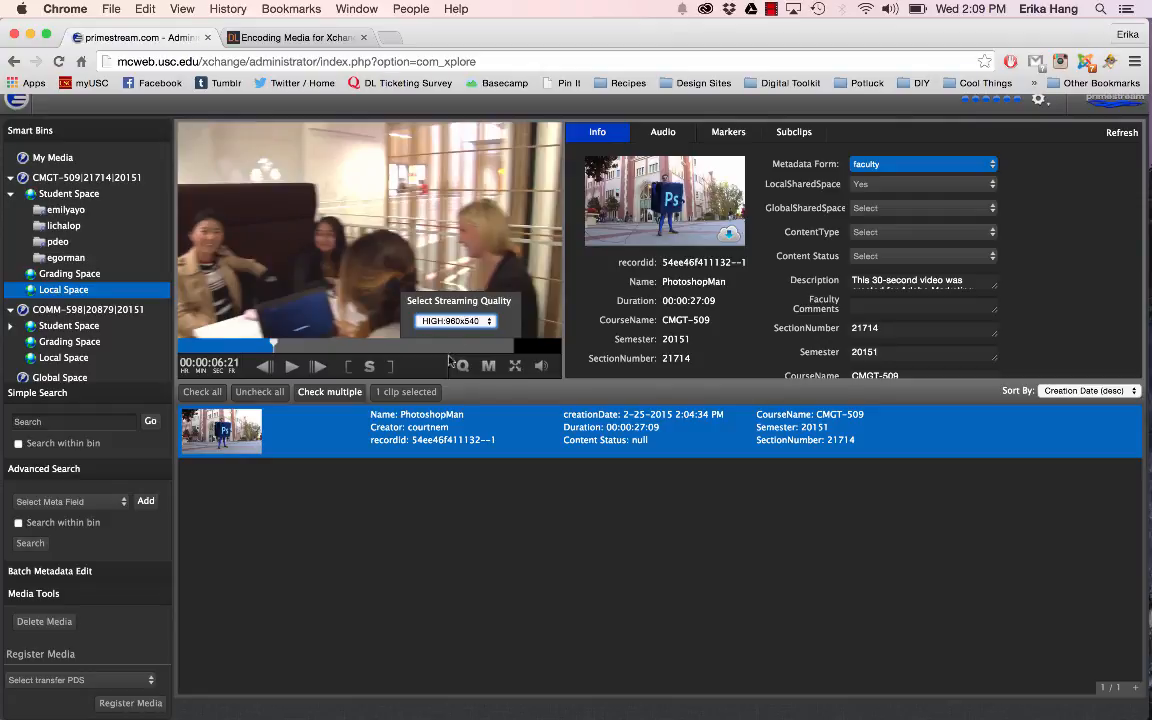
left_click(291, 368)
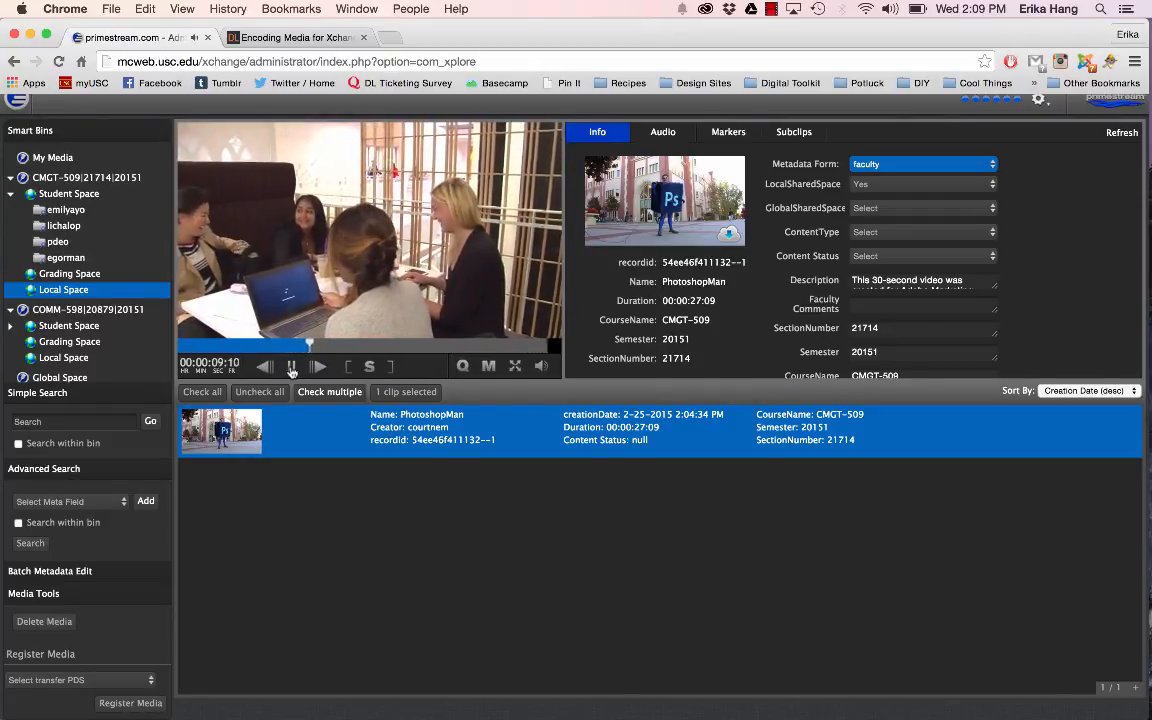
left_click(291, 368)
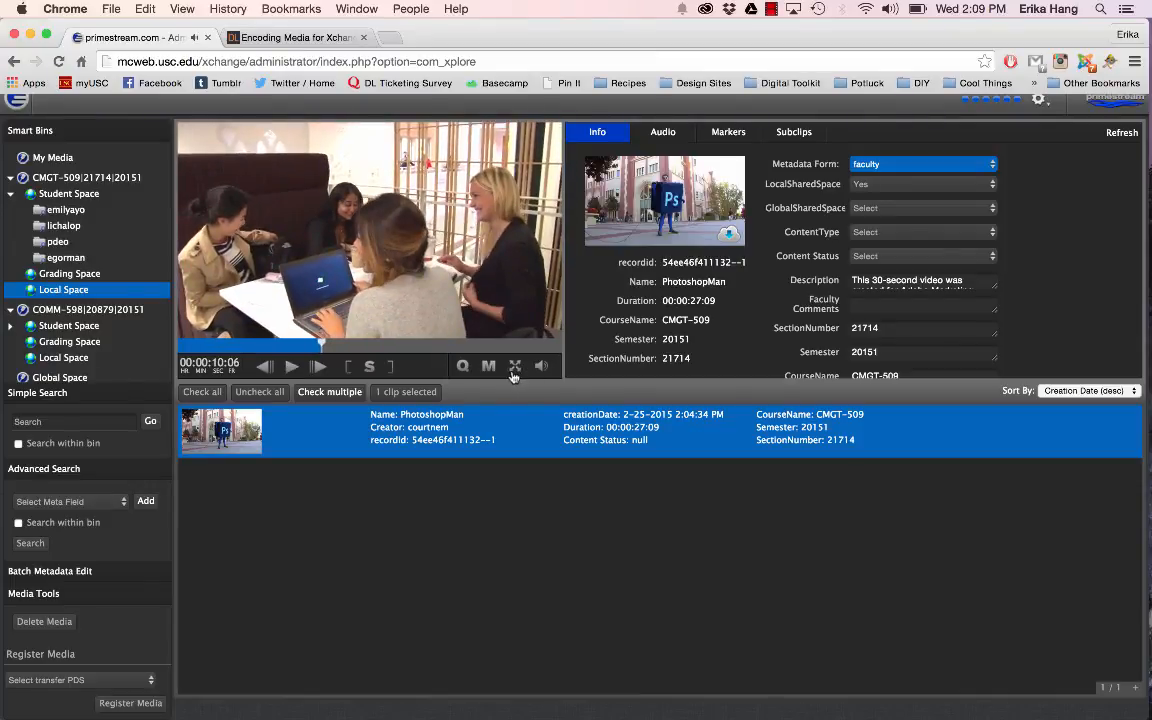
Step: Try the player's full-screen view, return to the normal view and try the volume control
left_click(515, 367)
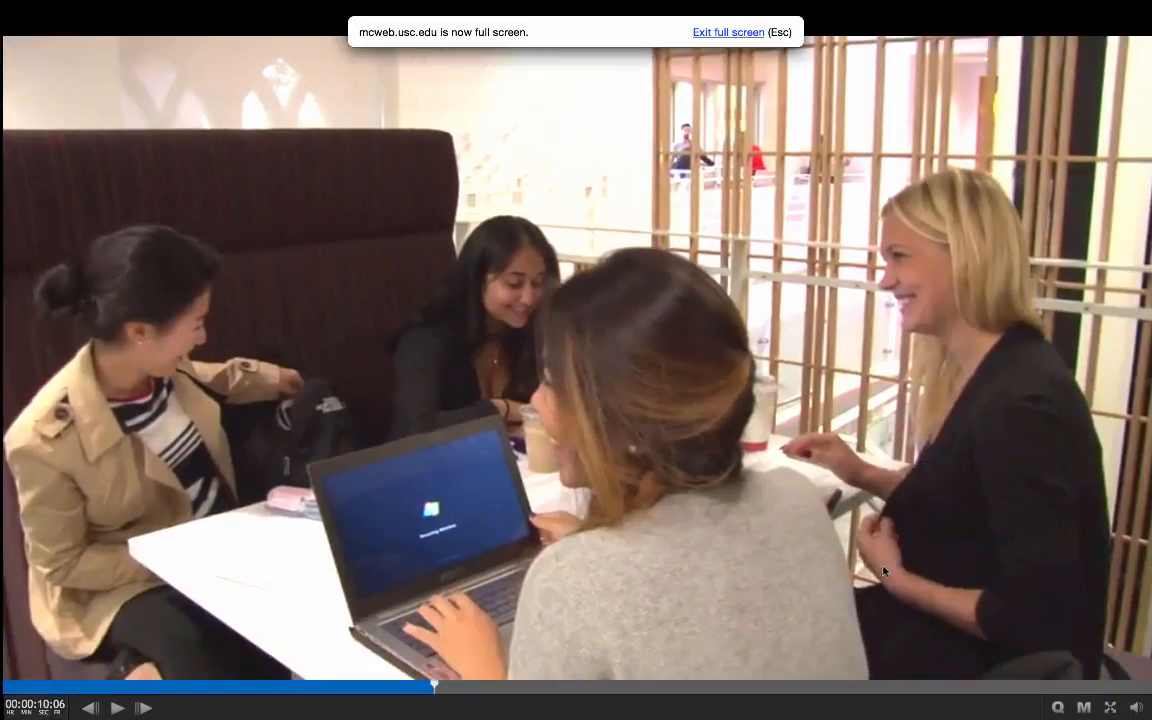
left_click(1110, 707)
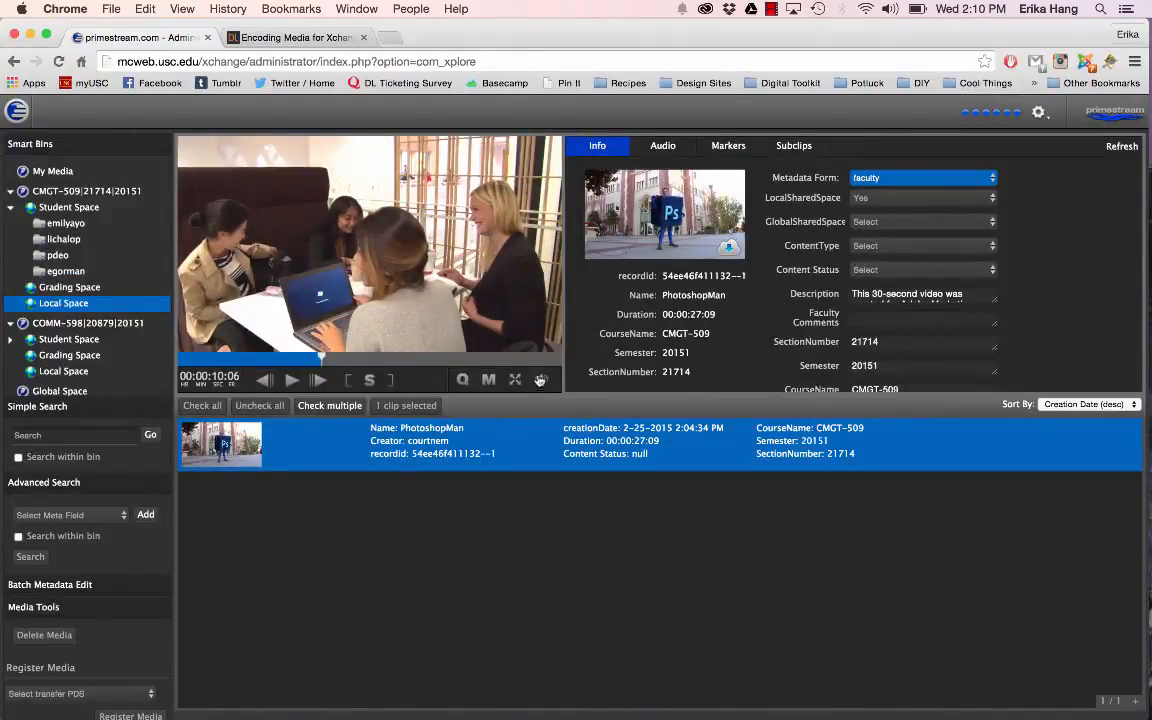
mouse_move(540, 380)
left_click_drag(540, 214, 540, 279)
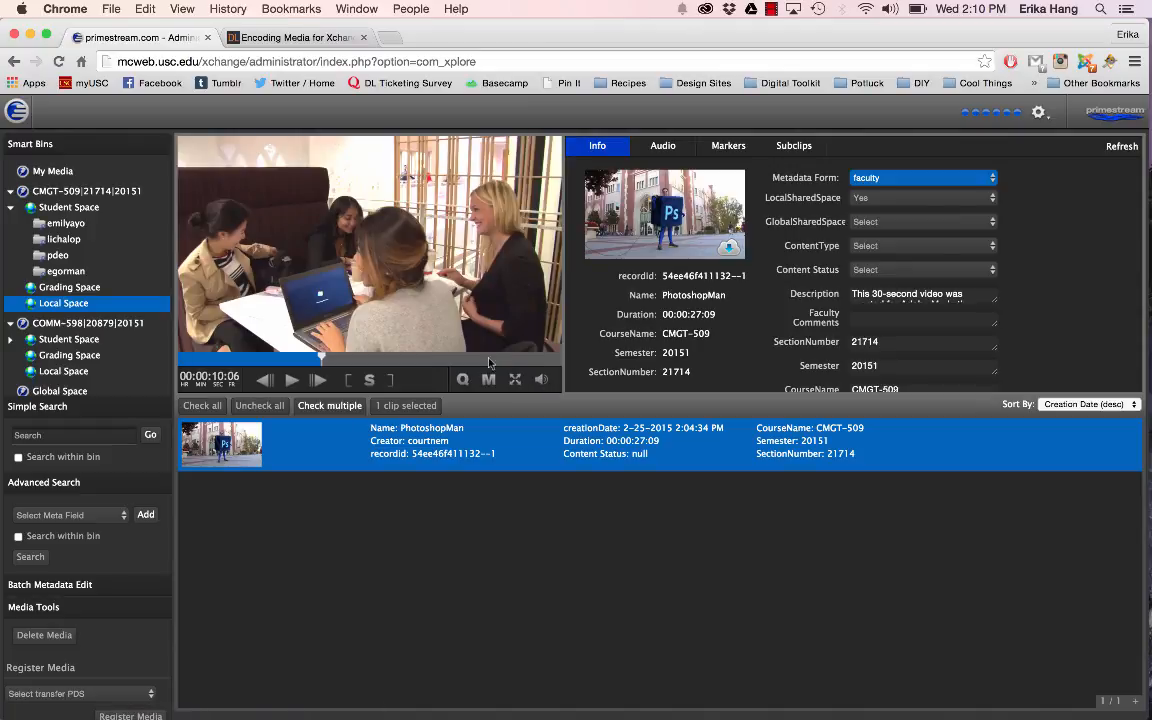
Step: Scrub the clip to 00:00:06:01 and add a marker there
left_click(383, 358)
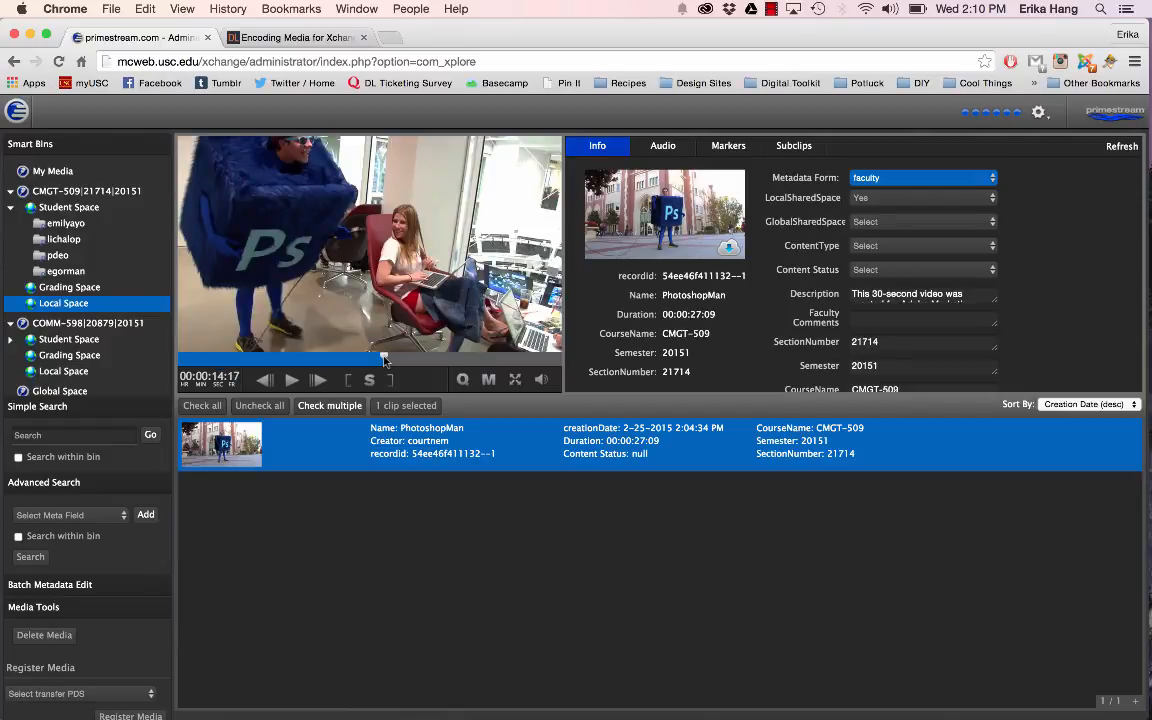
left_click_drag(385, 360, 262, 362)
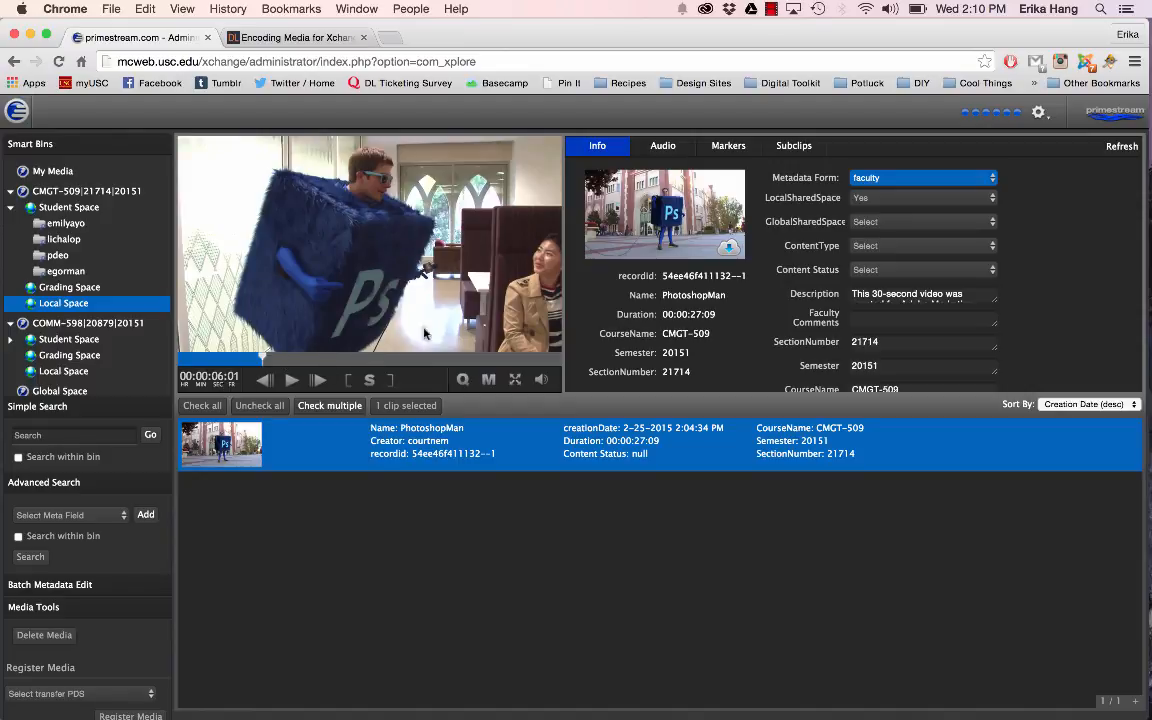
left_click(488, 380)
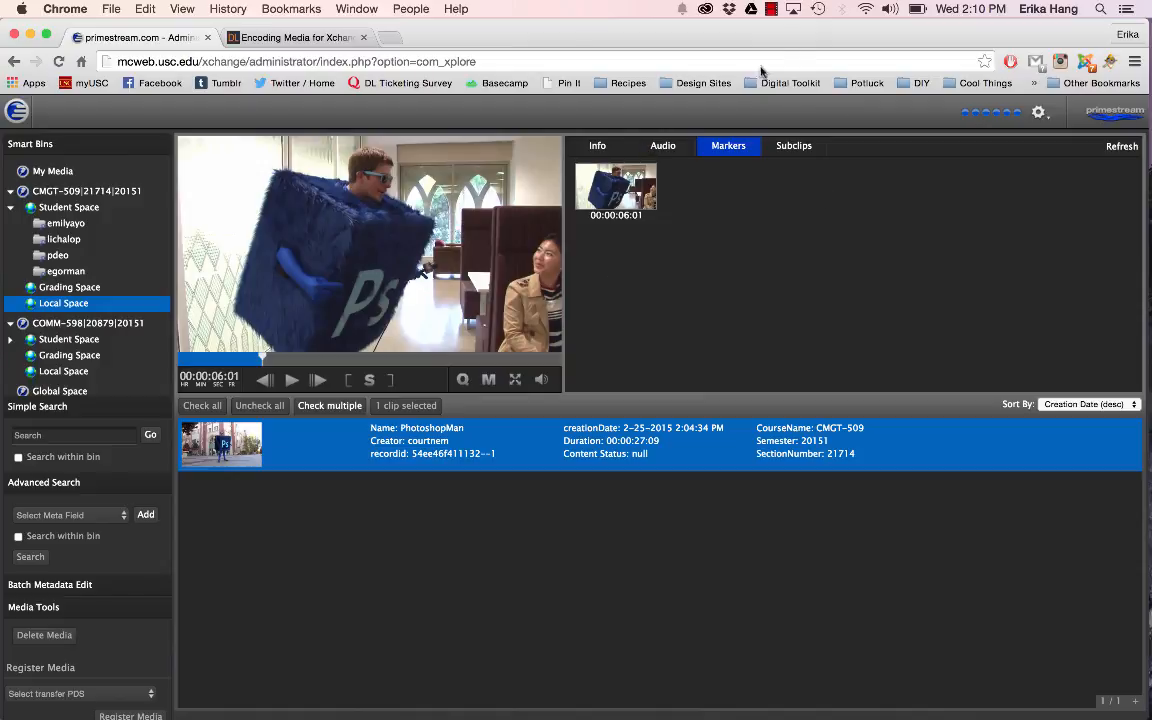
Step: Look through the clip's Info, Audio, Markers and Subclips sections, ending on Markers
left_click(609, 146)
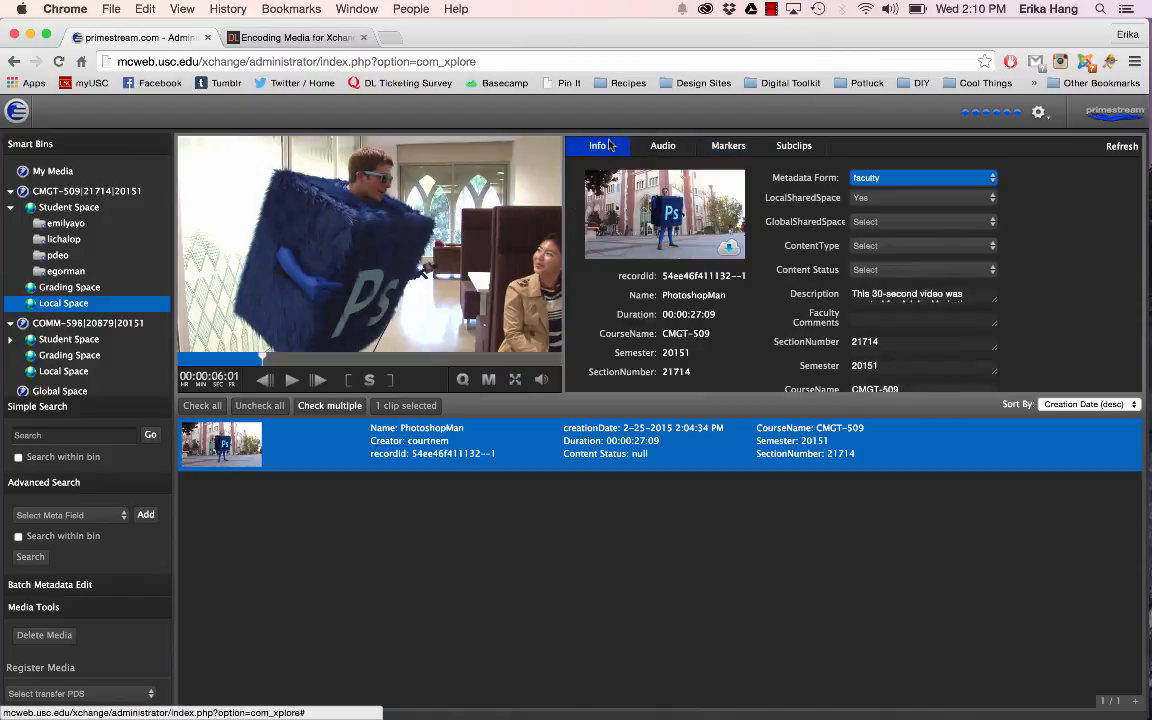
left_click(662, 146)
left_click(609, 148)
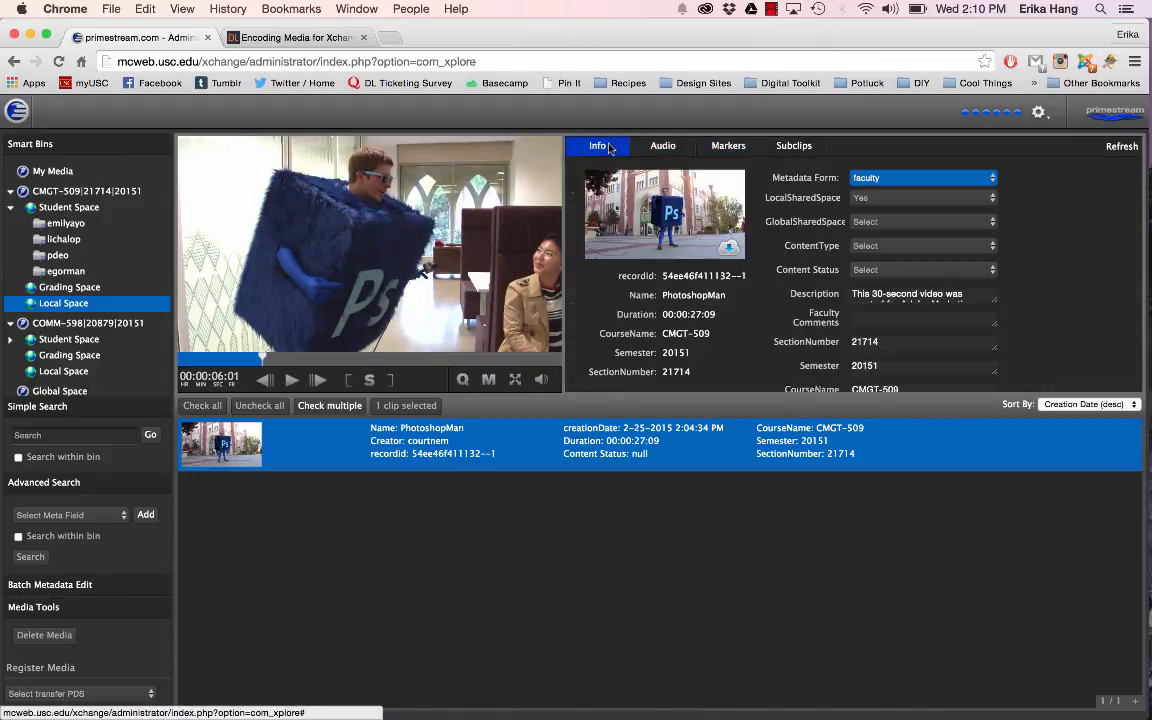
left_click(662, 146)
left_click(728, 146)
left_click(793, 146)
left_click(728, 147)
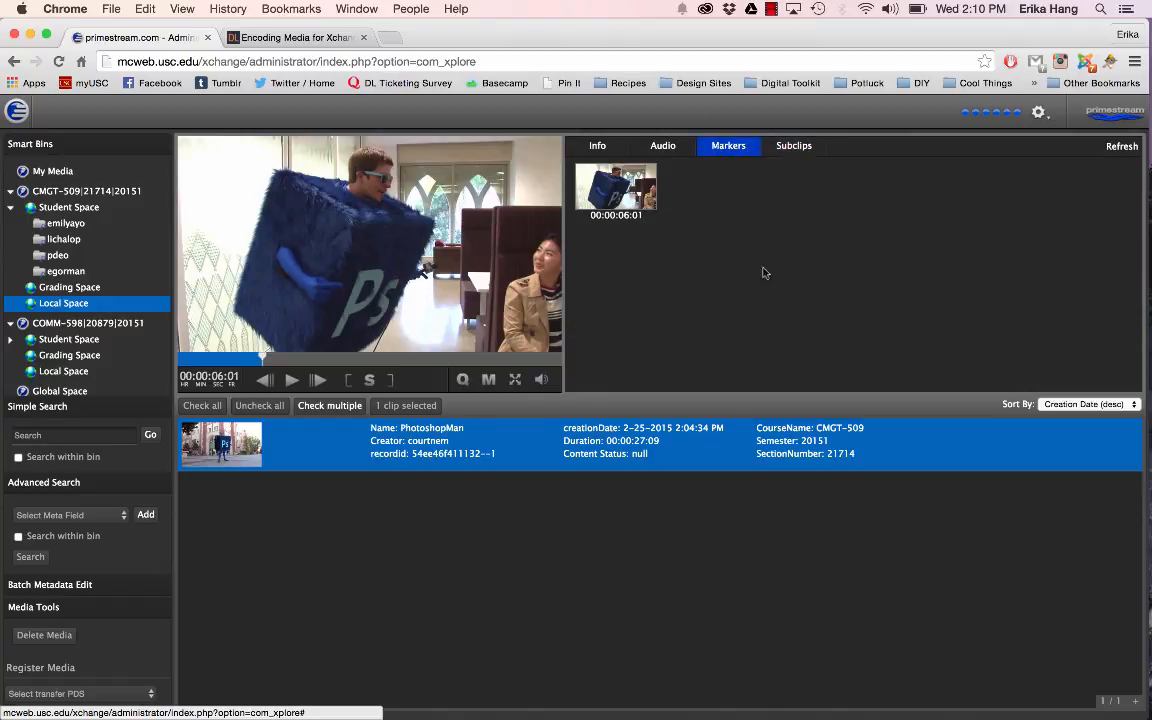
Step: Name the marker at 00:00:06:01 "Question #1"
left_click(615, 186)
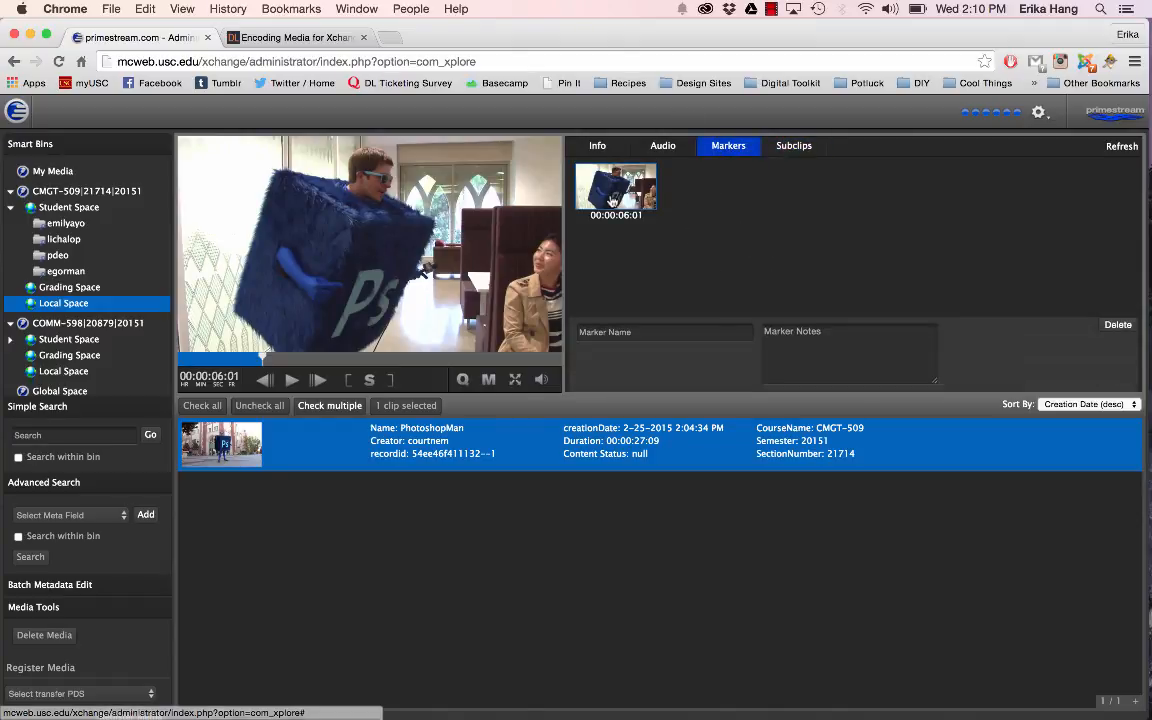
left_click(635, 333)
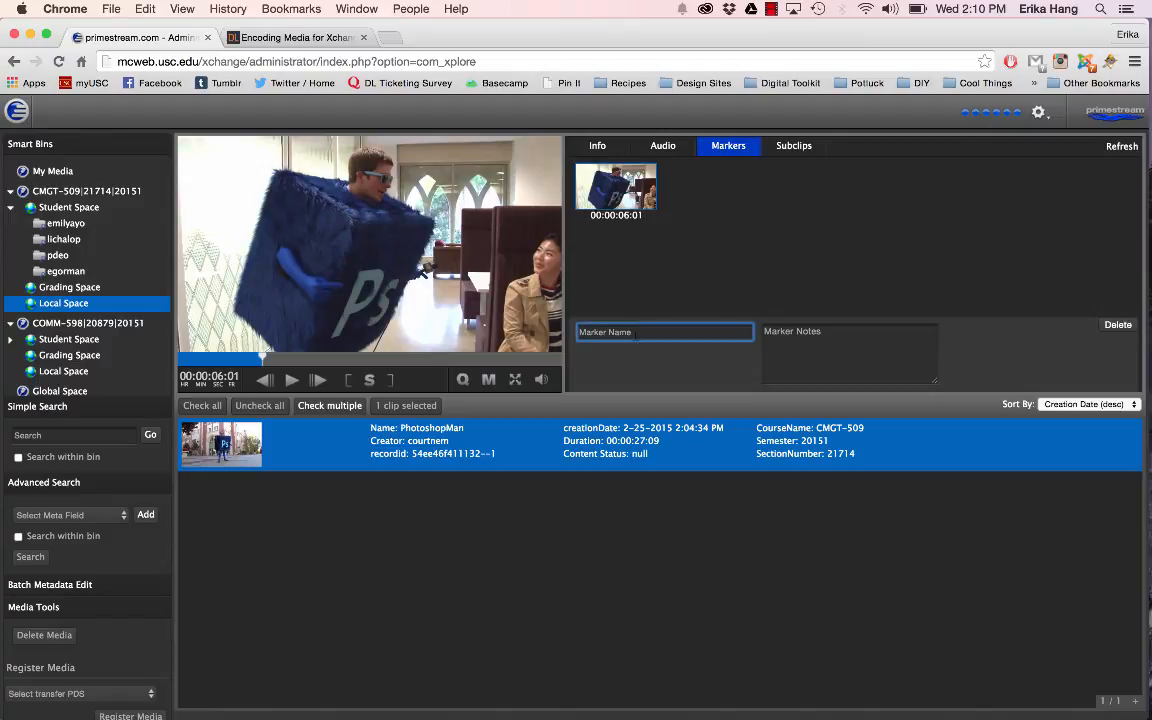
type("Question #1")
Step: Enter the marker notes "This is the first question that Photoshop Man asks."
left_click(873, 340)
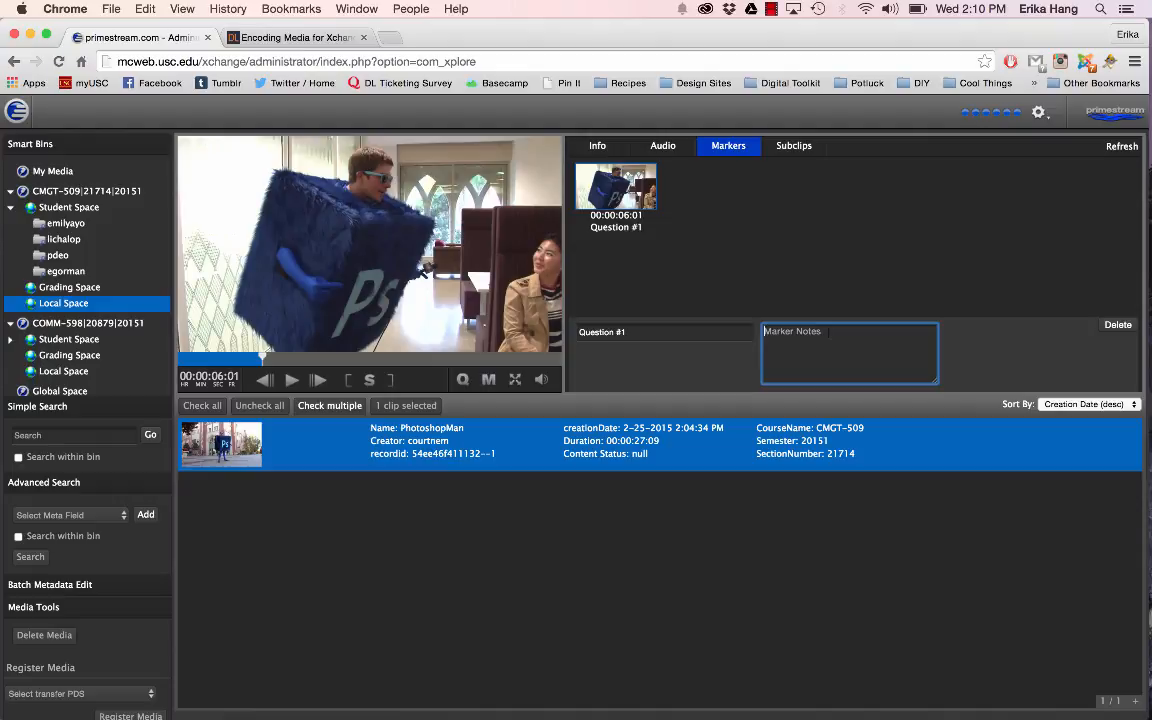
type("This is the first question that Pho")
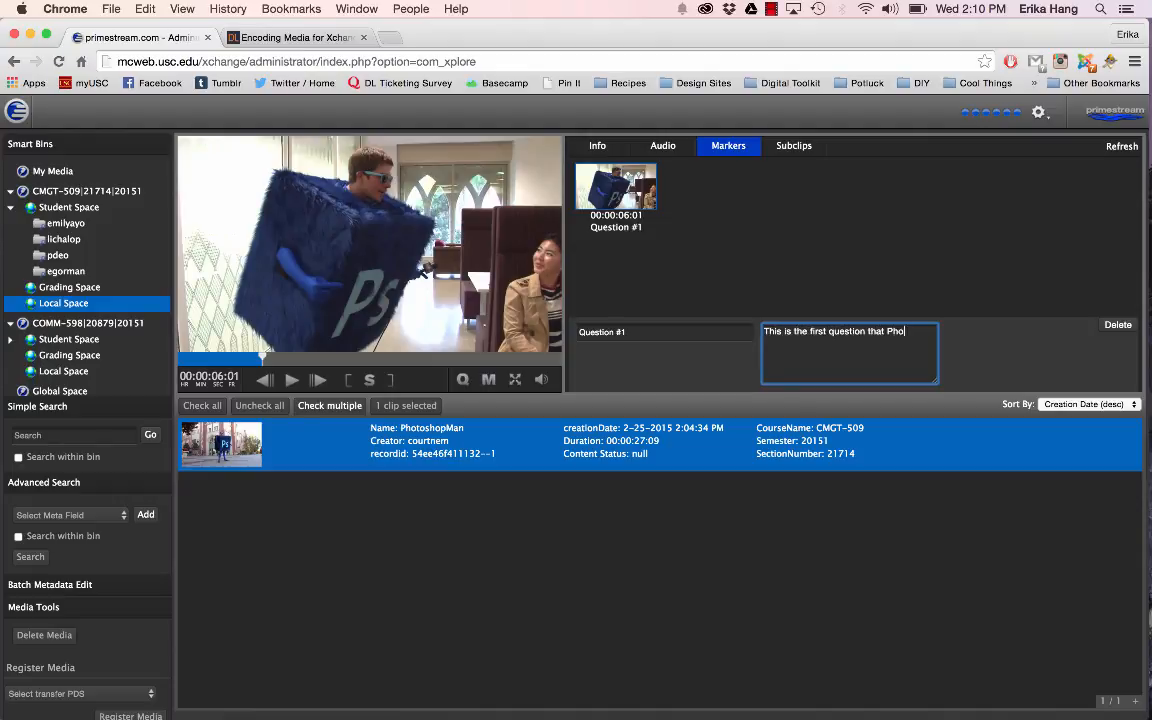
type("toshop Man aks")
Step: Add a second marker at 00:00:13:04 in the clip and select it
left_click(362, 357)
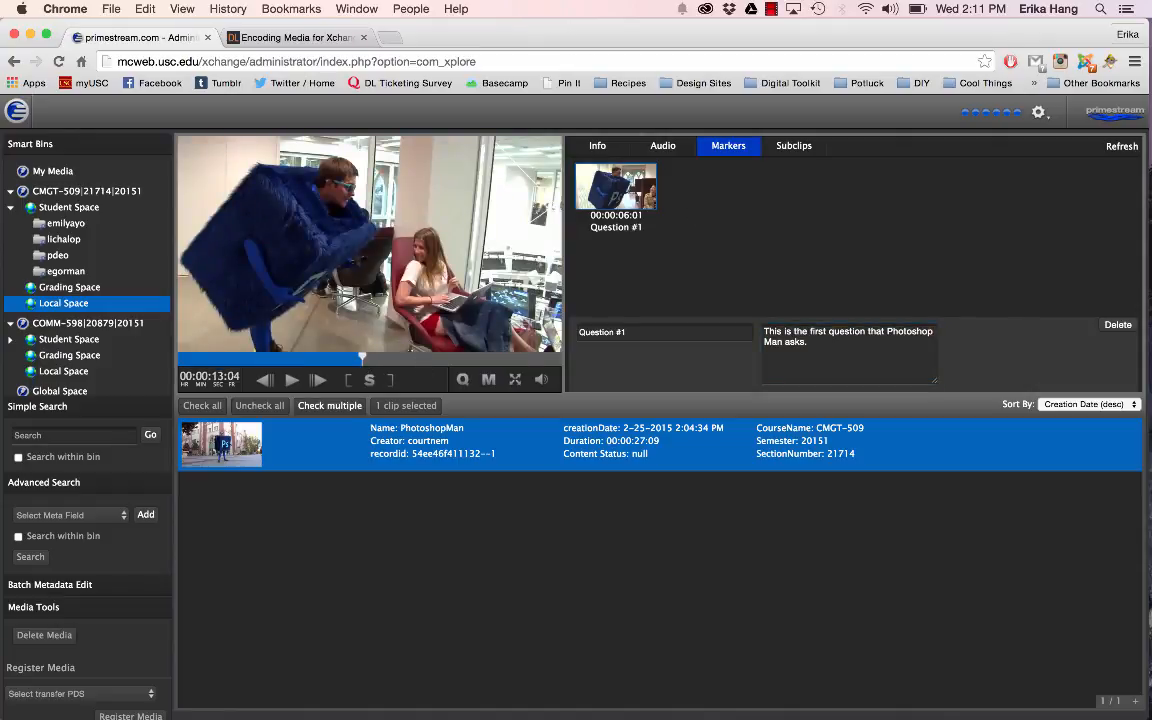
left_click(488, 380)
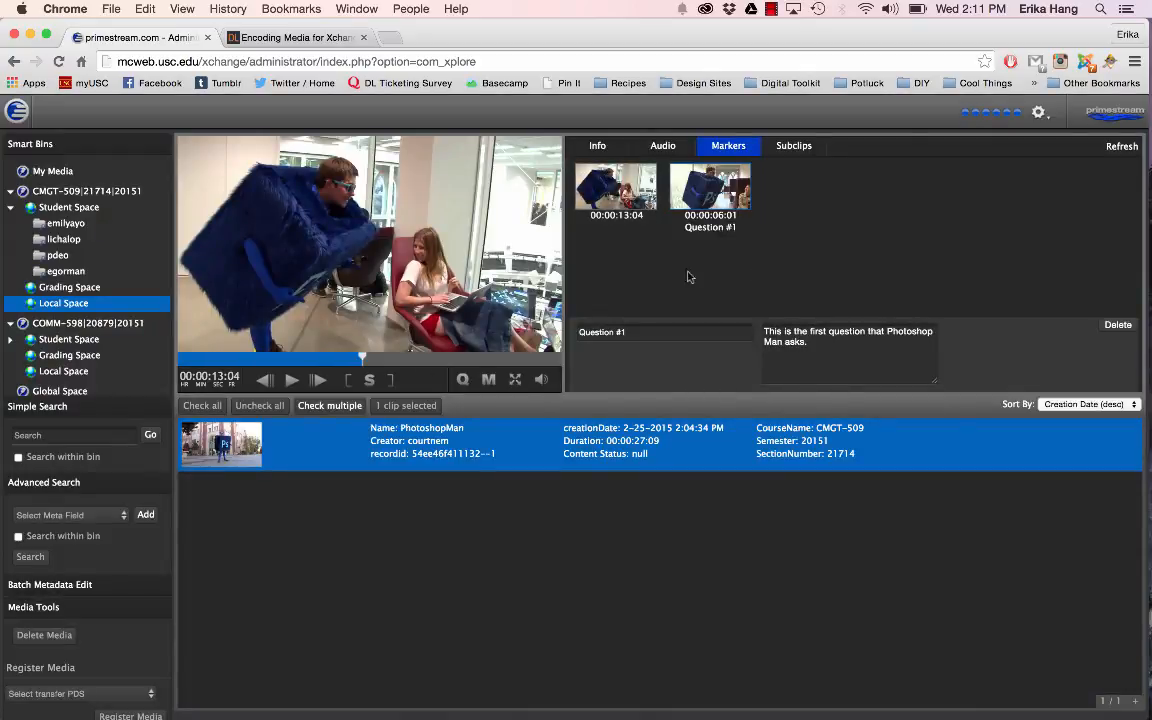
left_click(607, 183)
Step: Jump back and forth between the "Question #1" marker and the 00:00:13:04 marker, ending on the latter
left_click(727, 186)
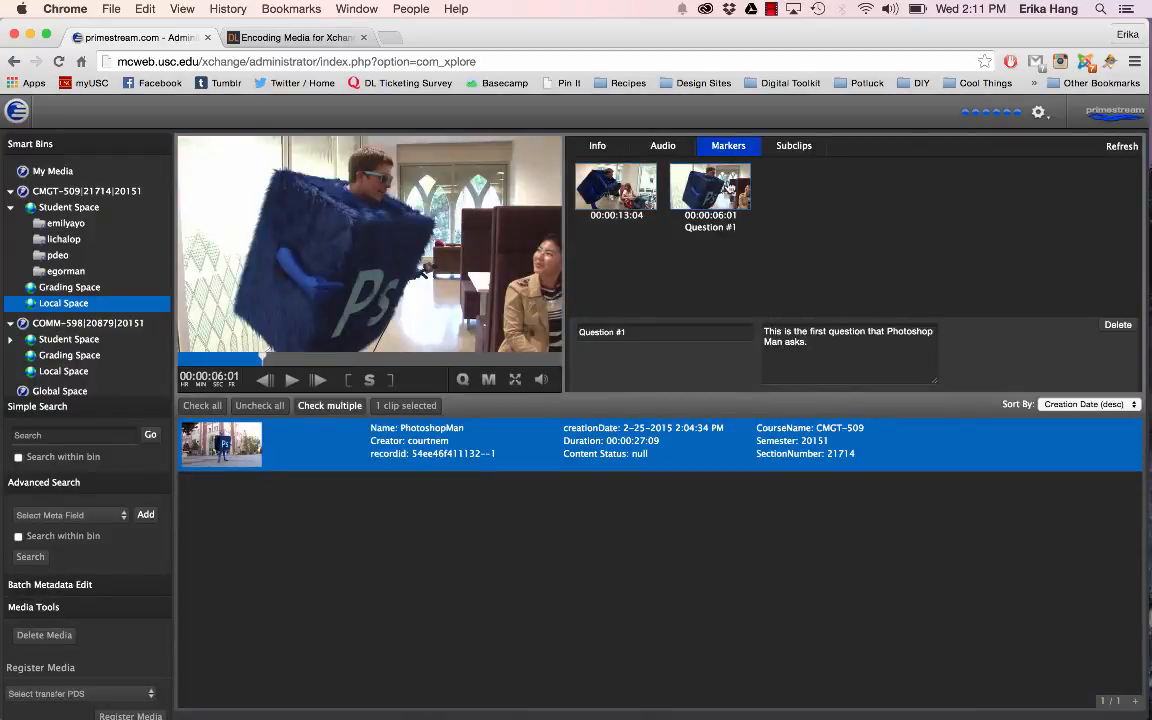
left_click(610, 188)
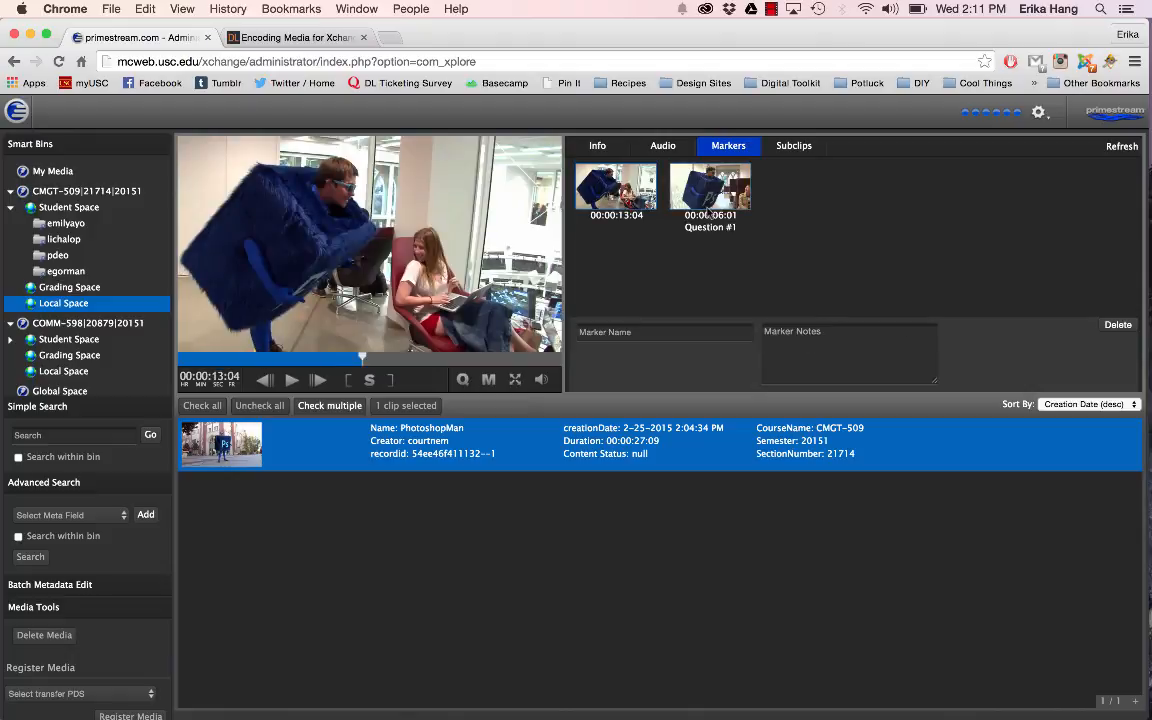
left_click(722, 196)
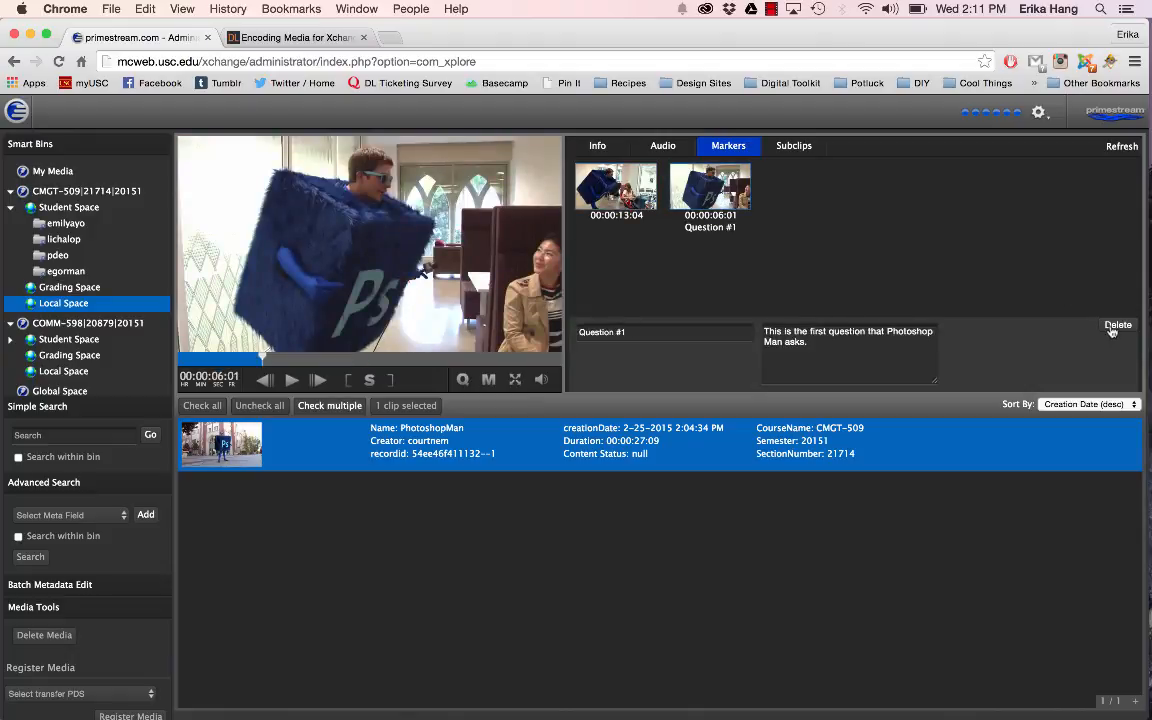
left_click(615, 182)
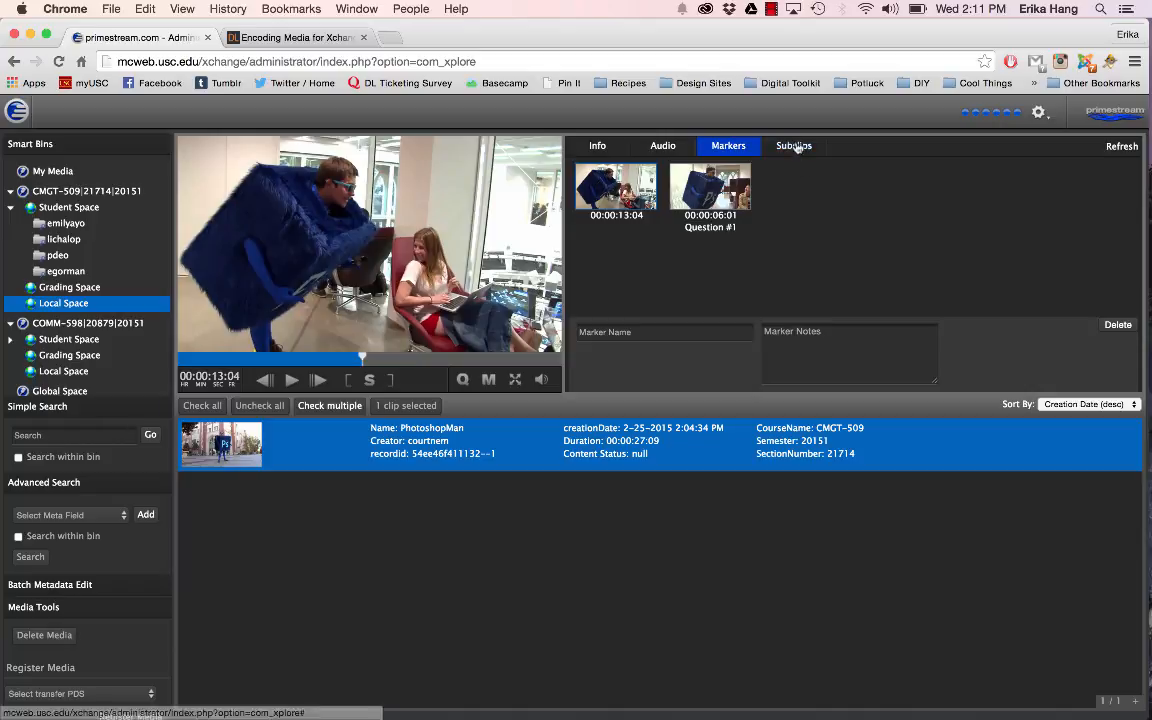
Step: Mark a subclip range from 00:00:08:19 to 00:00:14:20 in the PhotoshopMan clip
left_click(793, 146)
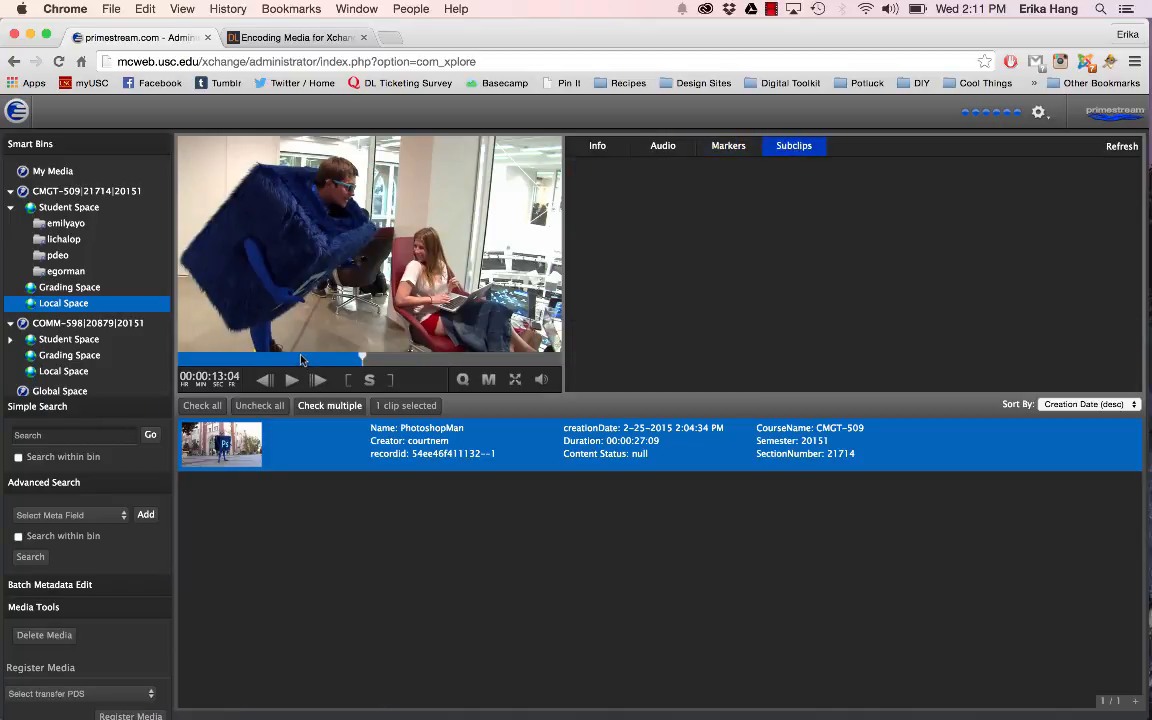
left_click(316, 381)
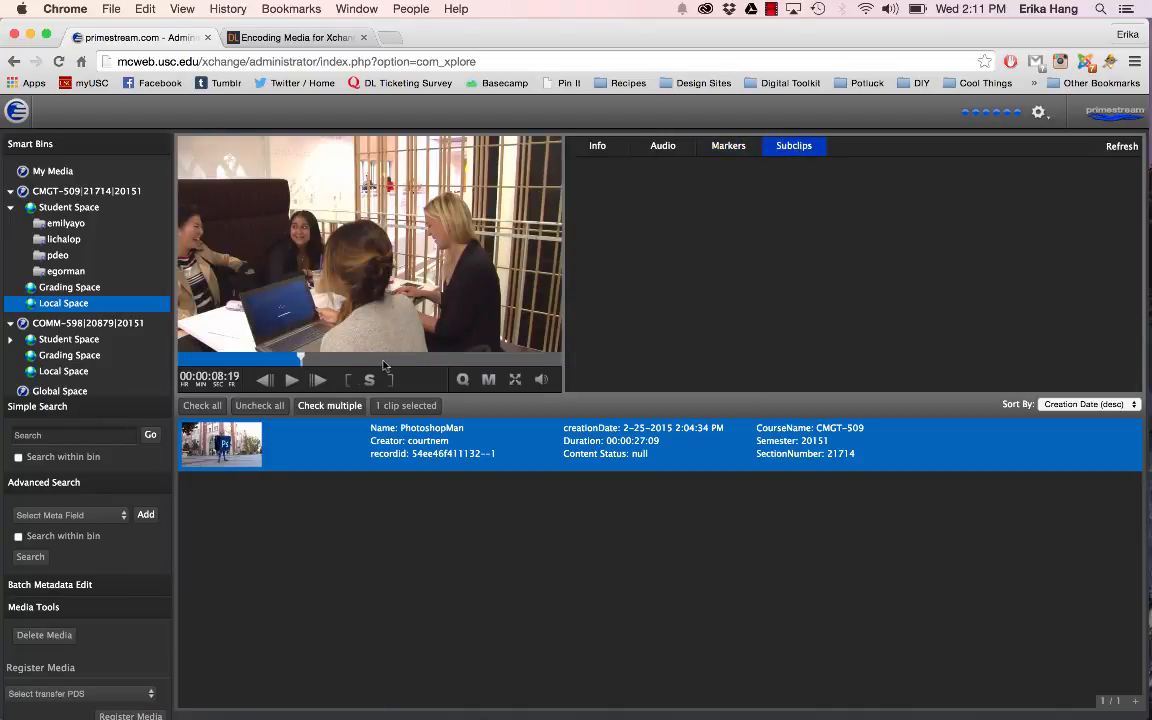
left_click(386, 360)
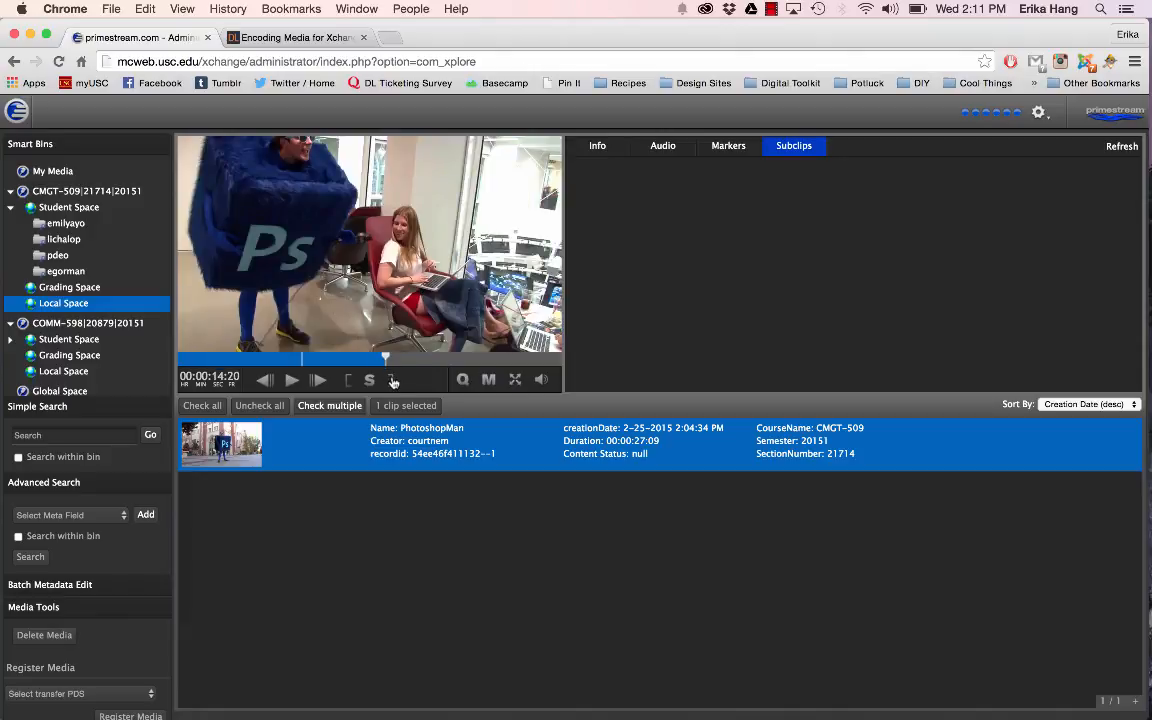
Step: Create a subclip named "Test 1" from the marked range
left_click(370, 381)
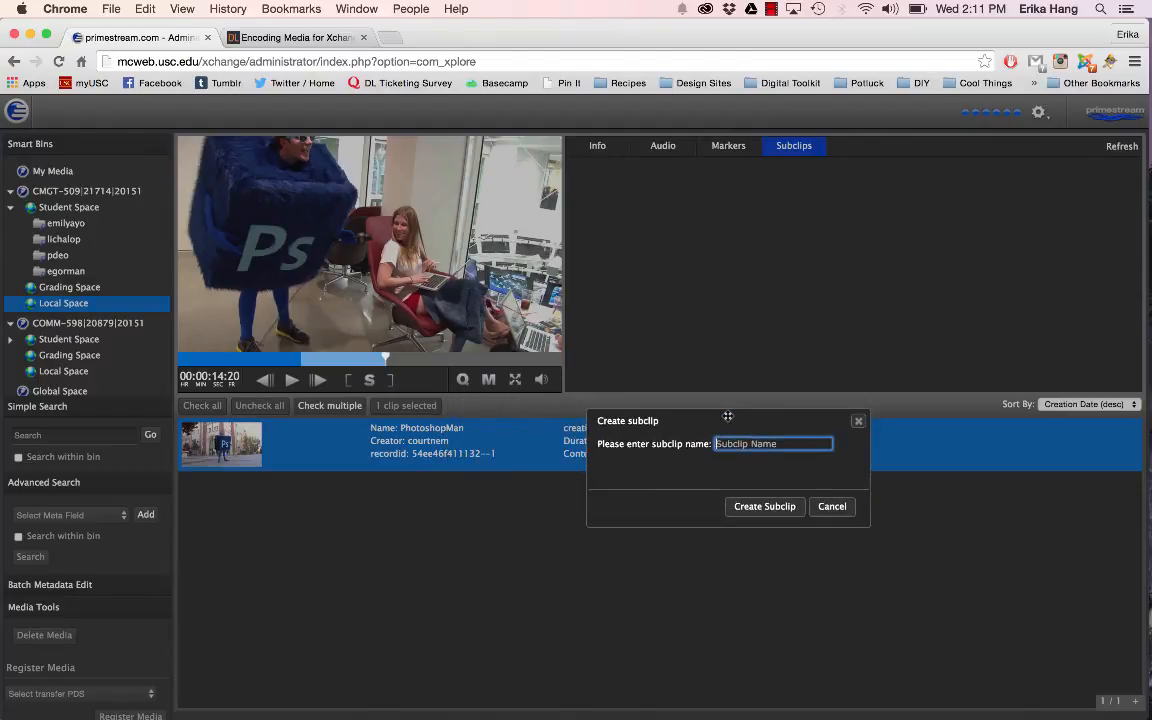
left_click_drag(557, 431, 585, 423)
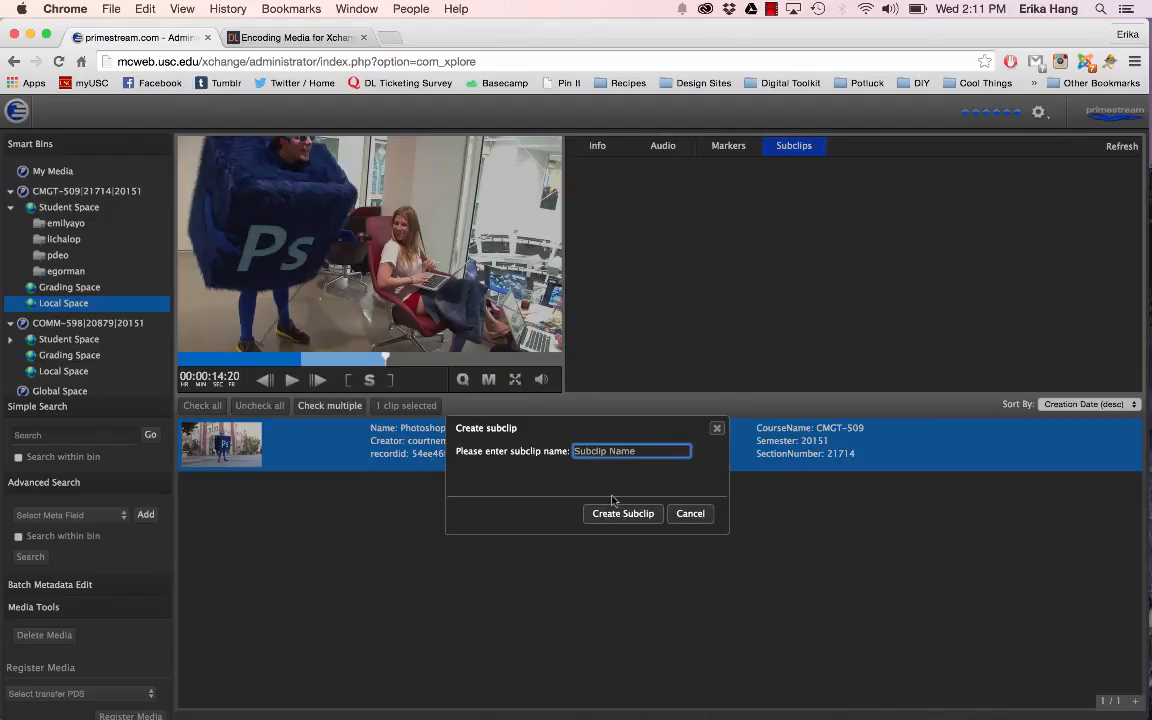
type("Test 1")
left_click(620, 513)
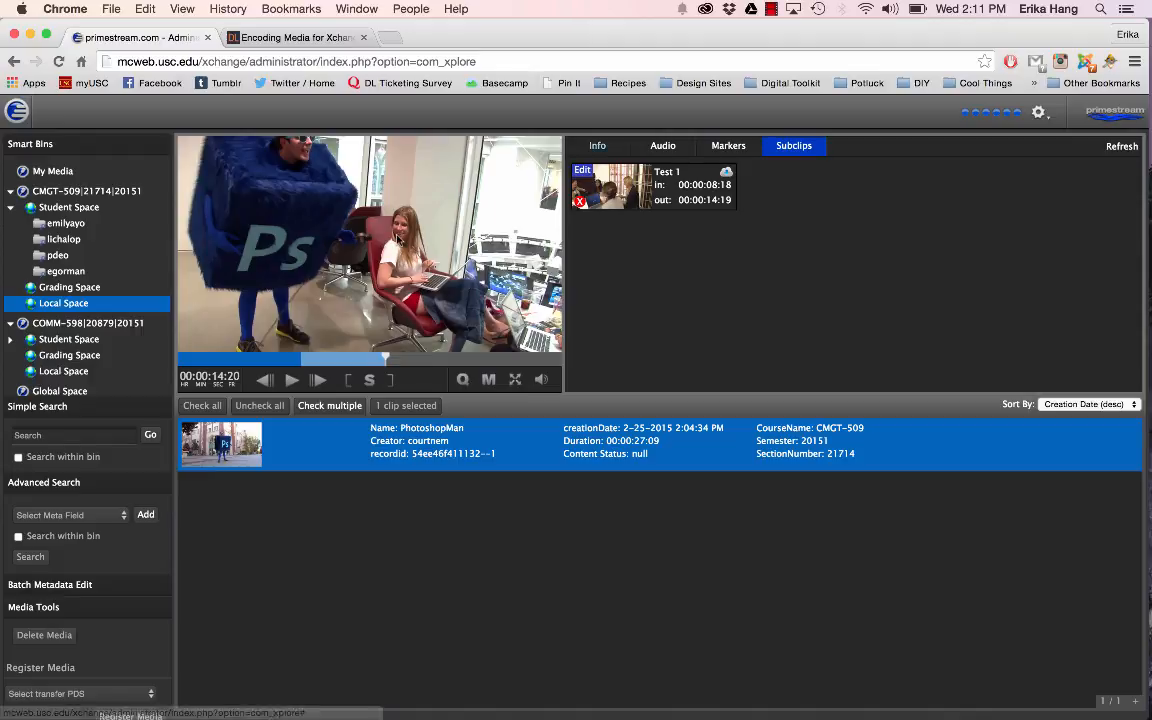
Step: Create a second subclip named "Test 2" spanning 00:00:17:01 to 00:00:22:06 of the PhotoshopMan clip
left_click(418, 362)
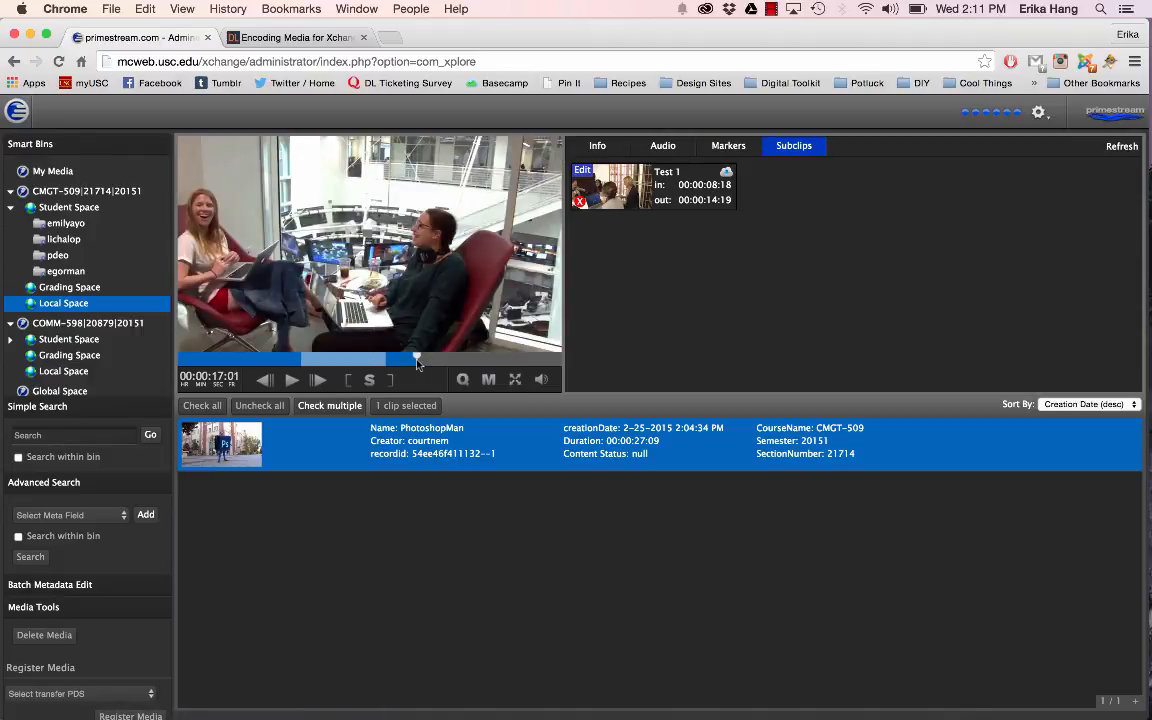
left_click(489, 360)
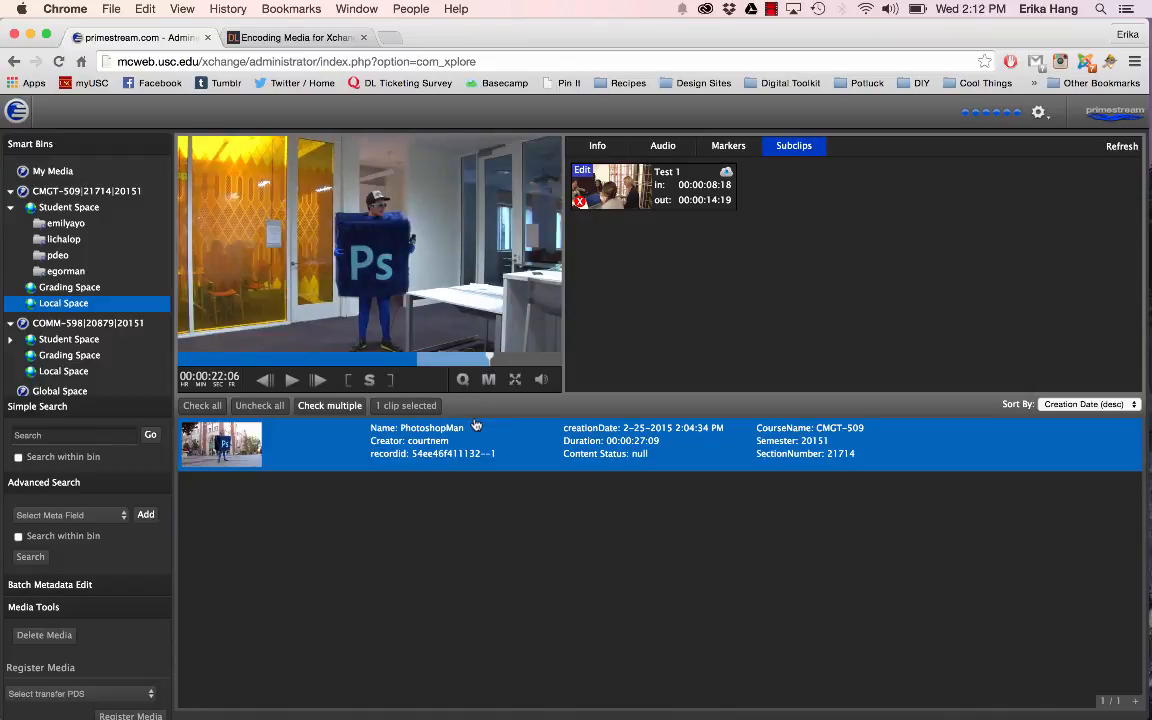
key("s")
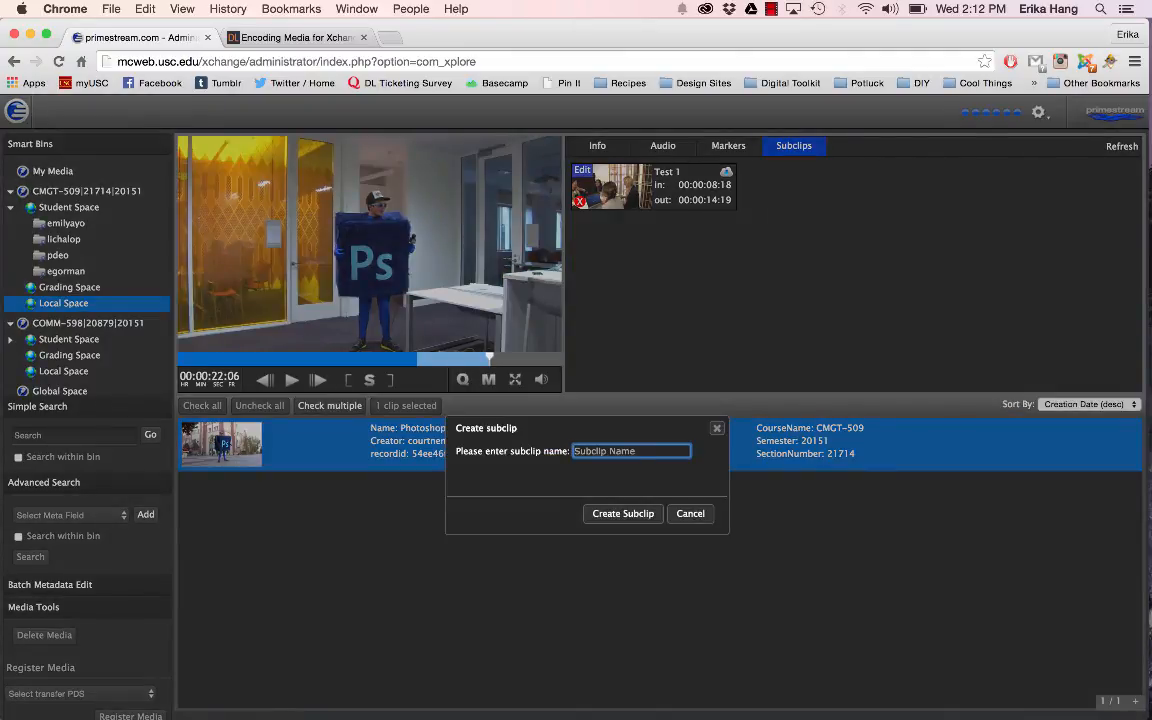
type("Test 2")
left_click(625, 513)
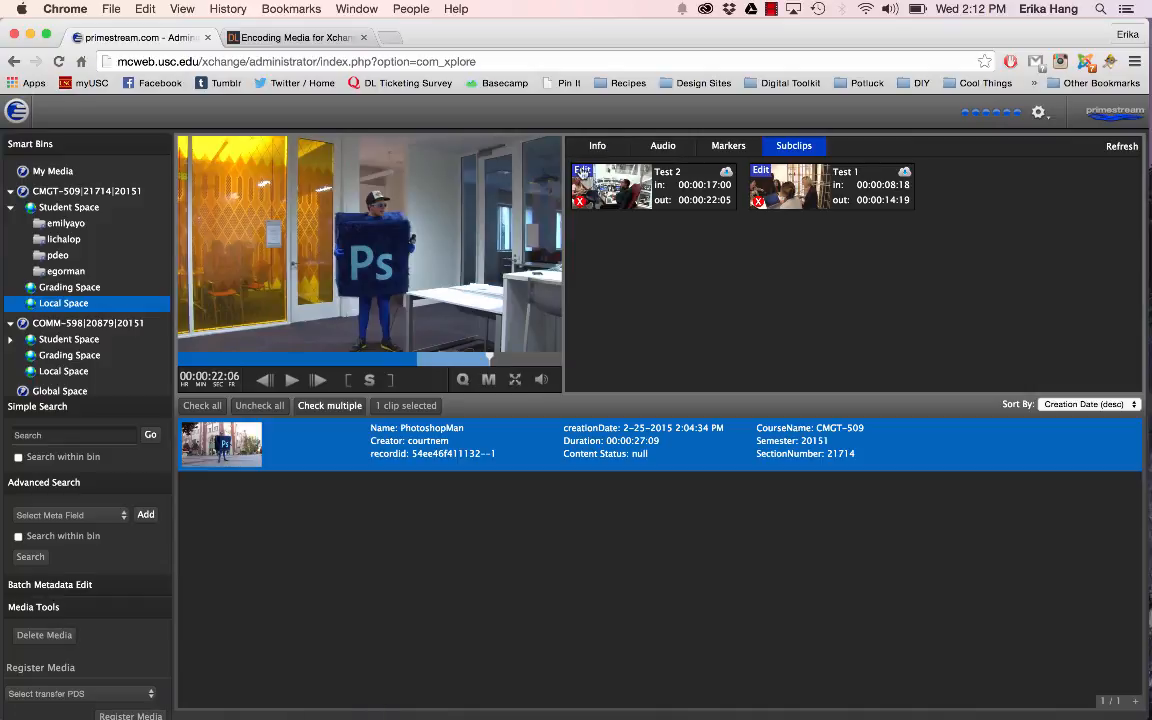
Step: View the editable metadata form of the "Test 2" subclip, including its Description field, and return to the subclip list
left_click(582, 172)
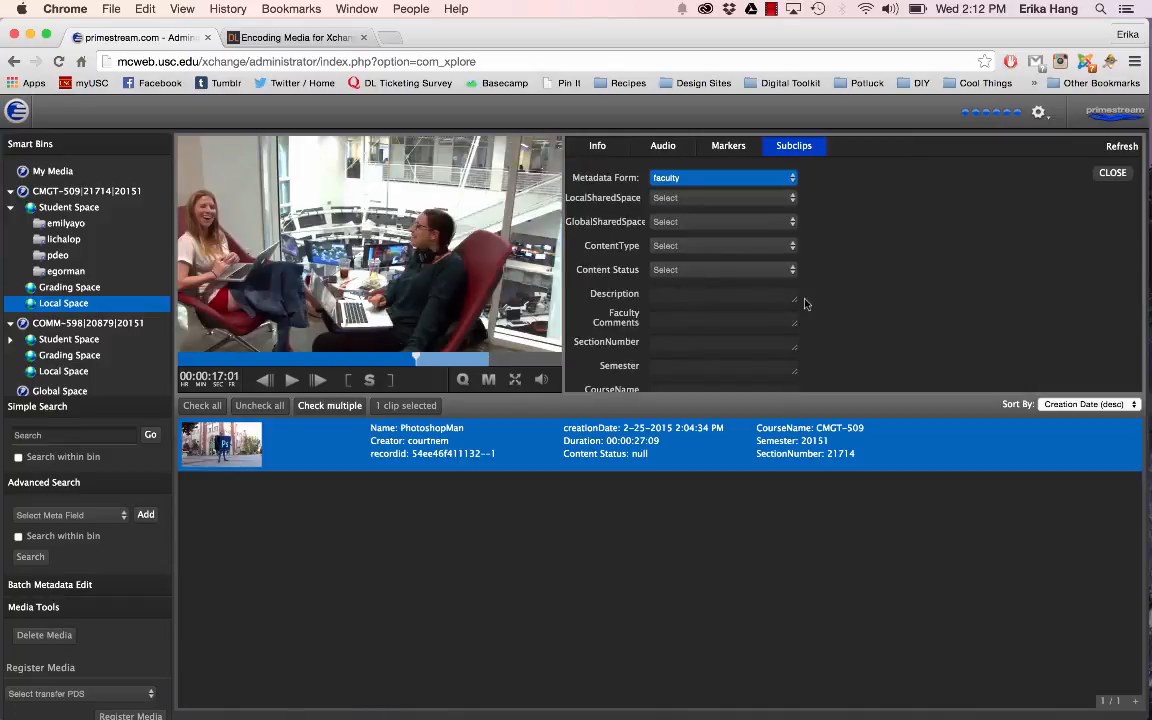
left_click(724, 296)
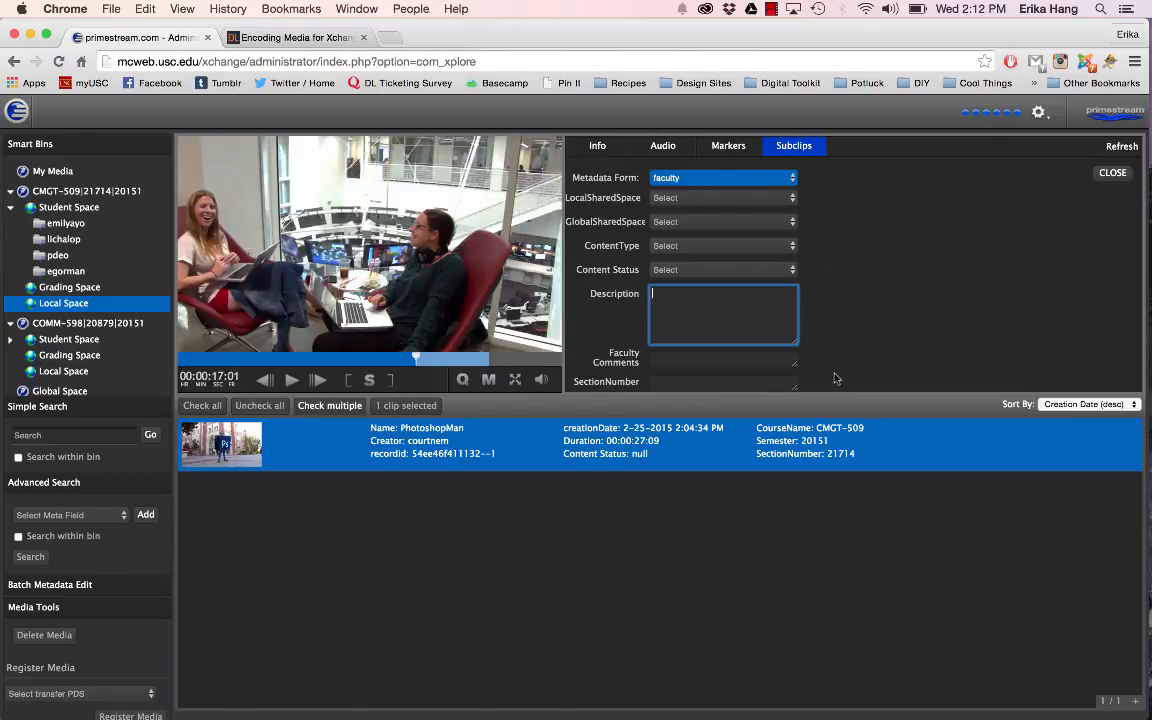
left_click(1110, 175)
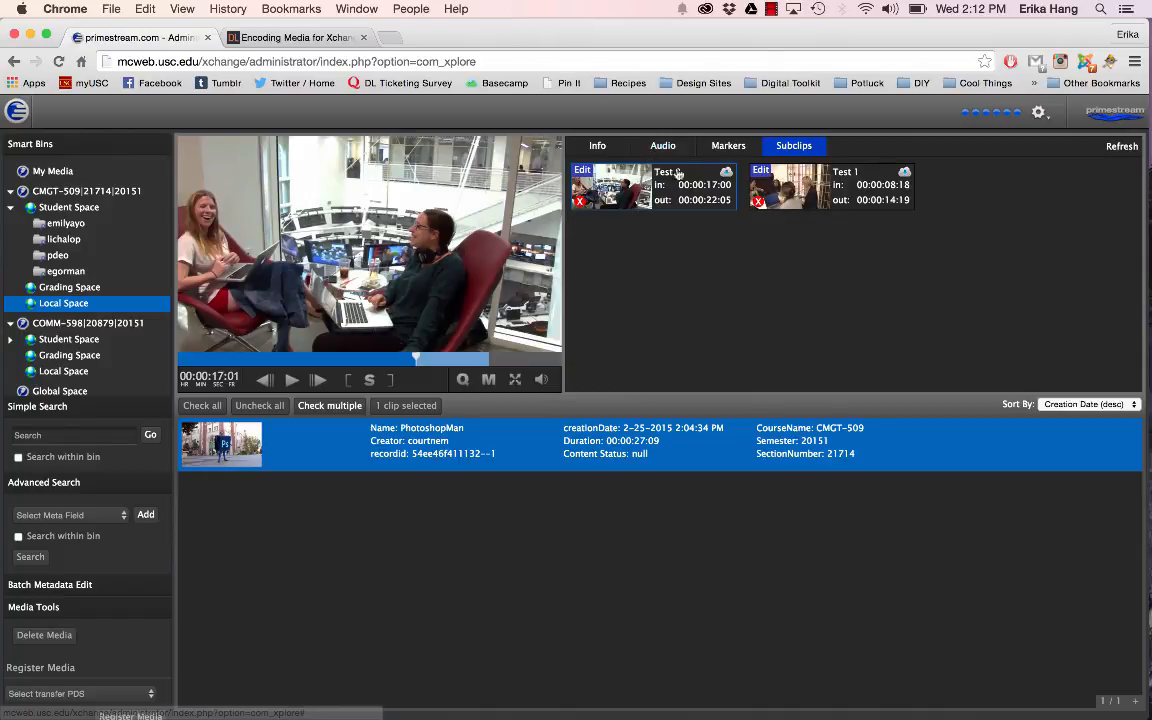
Step: Download the "Test 2" subclip in Original quality
left_click(726, 173)
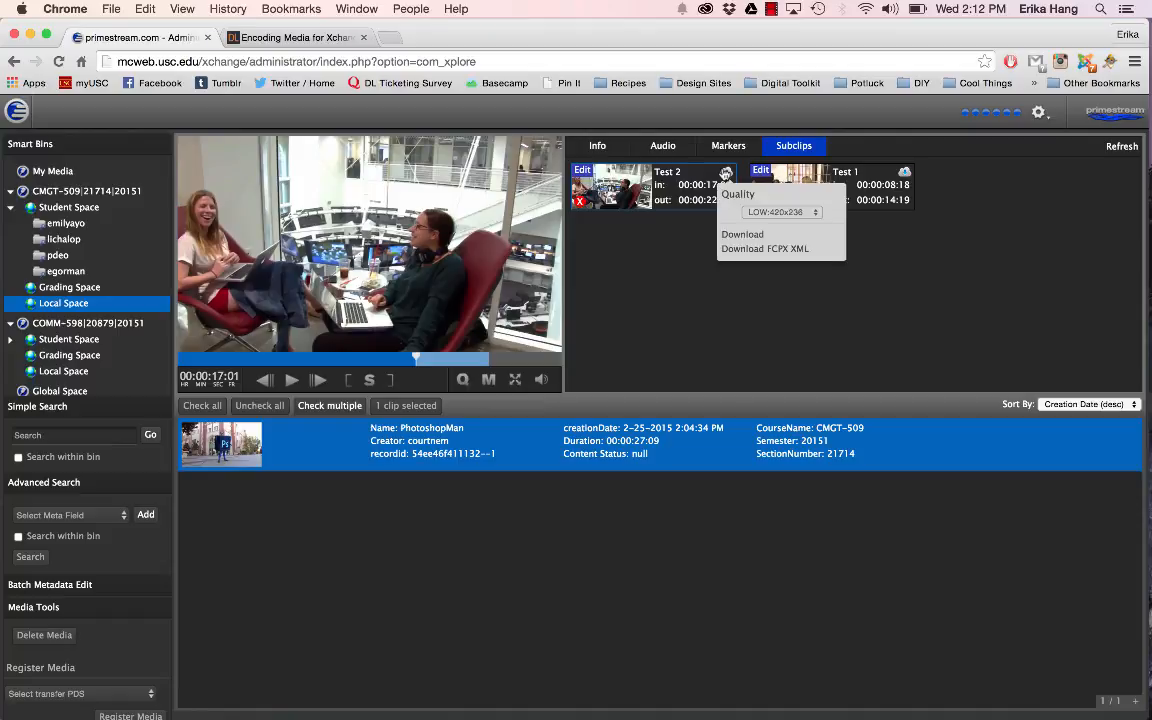
left_click(760, 212)
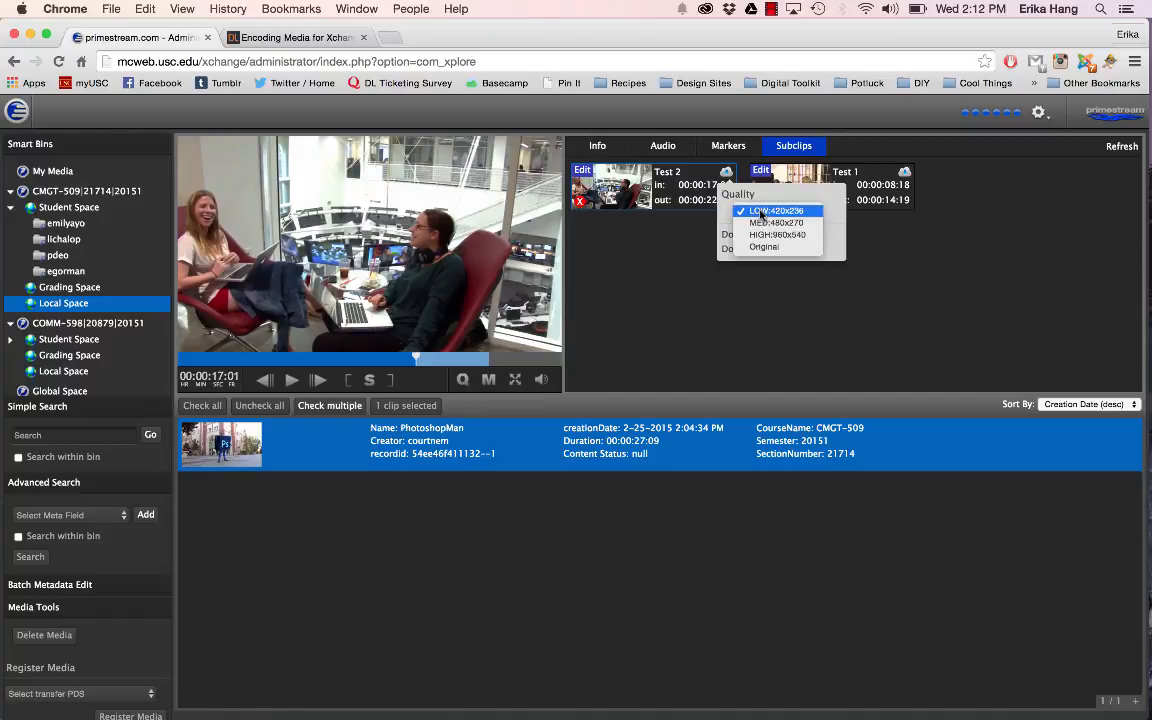
left_click(747, 192)
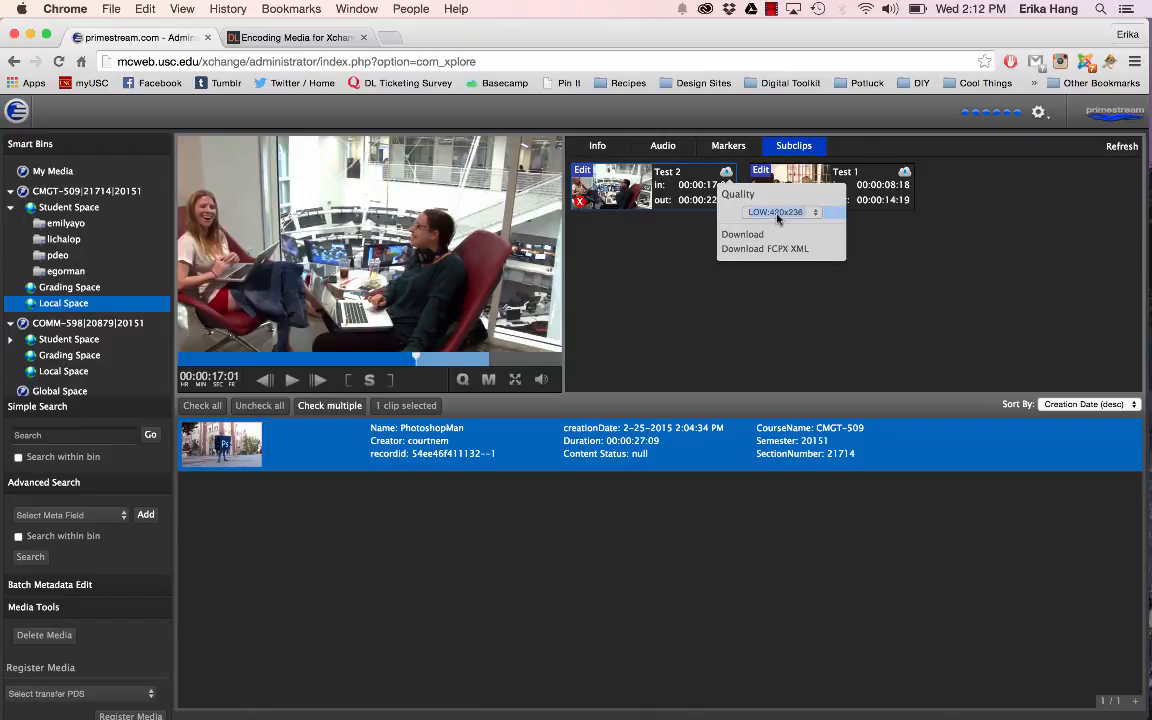
left_click(778, 214)
left_click(776, 250)
left_click(756, 236)
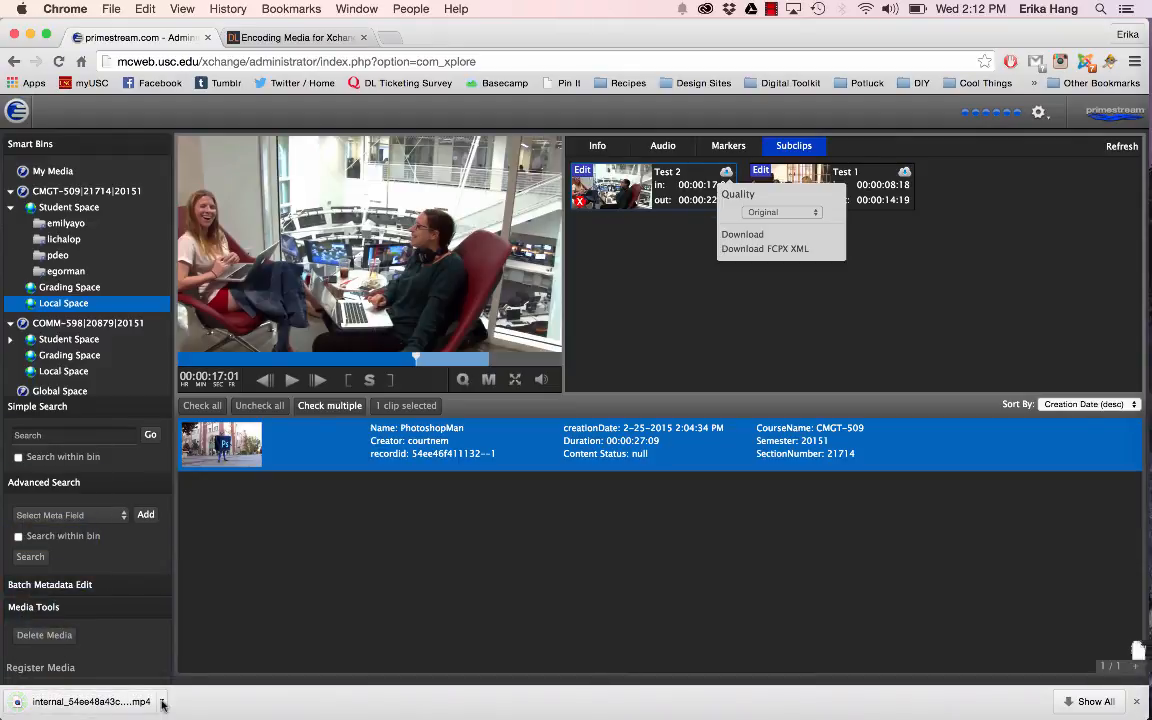
left_click(743, 331)
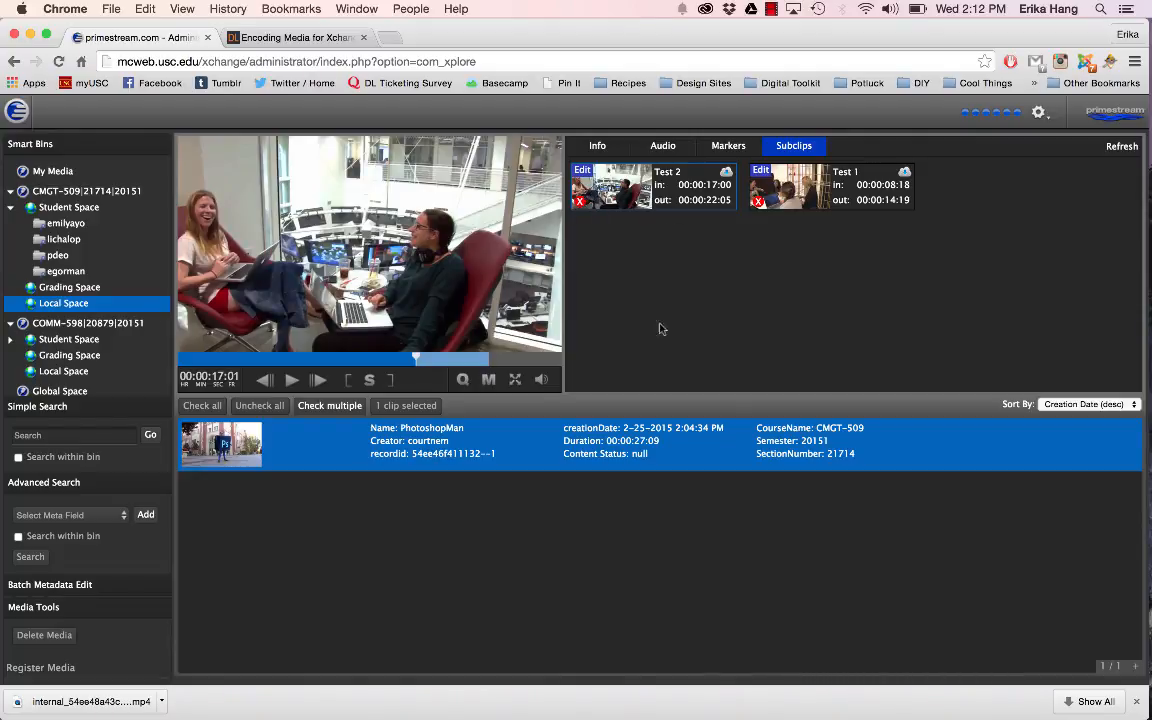
Step: Review the PhotoshopMan clip's information, expanding the Description field to read its full text
left_click(595, 147)
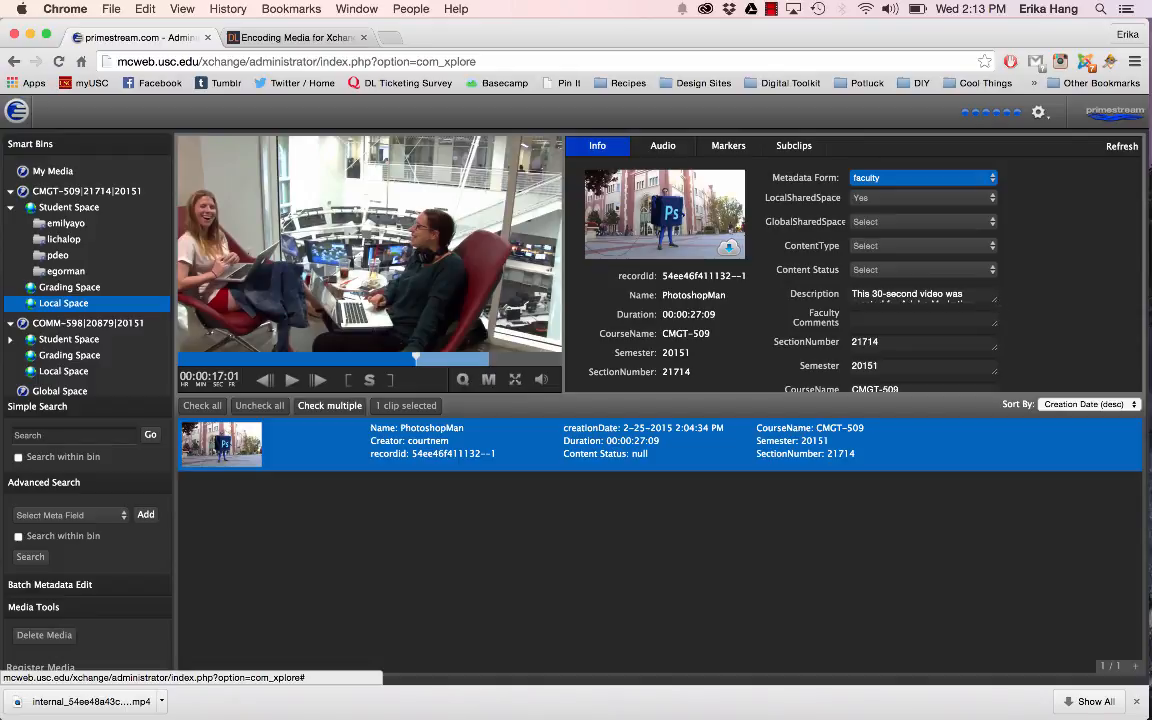
left_click_drag(995, 298, 999, 372)
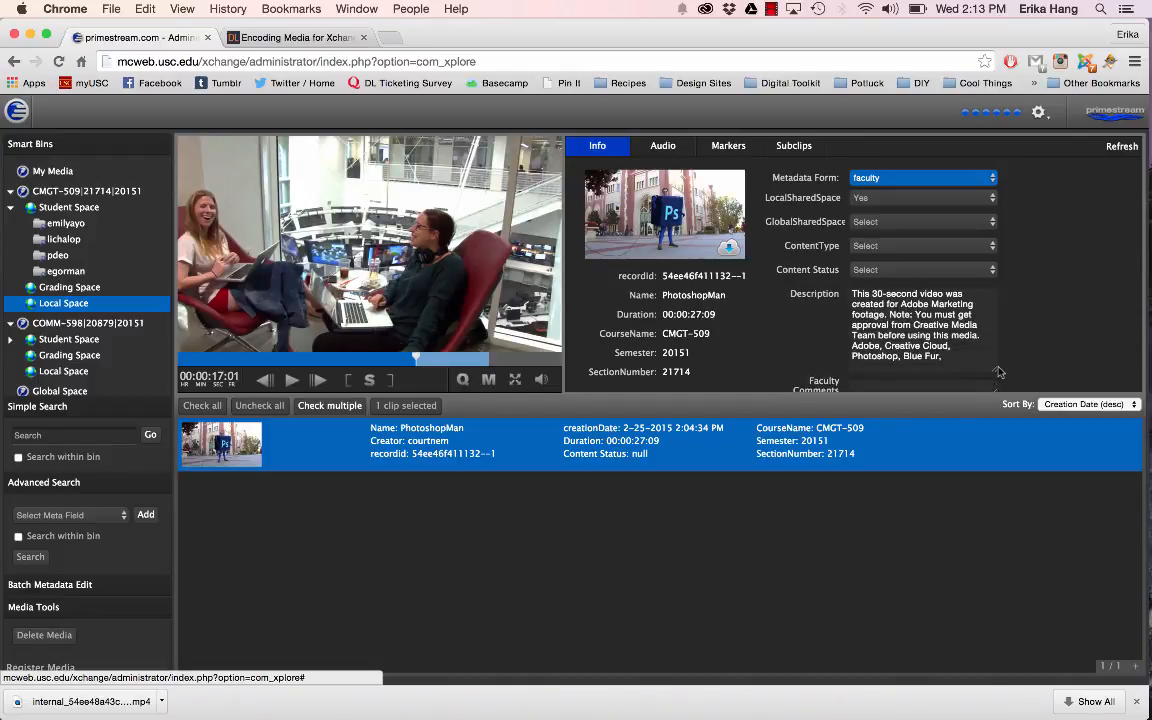
scroll(927, 292, "down", 3)
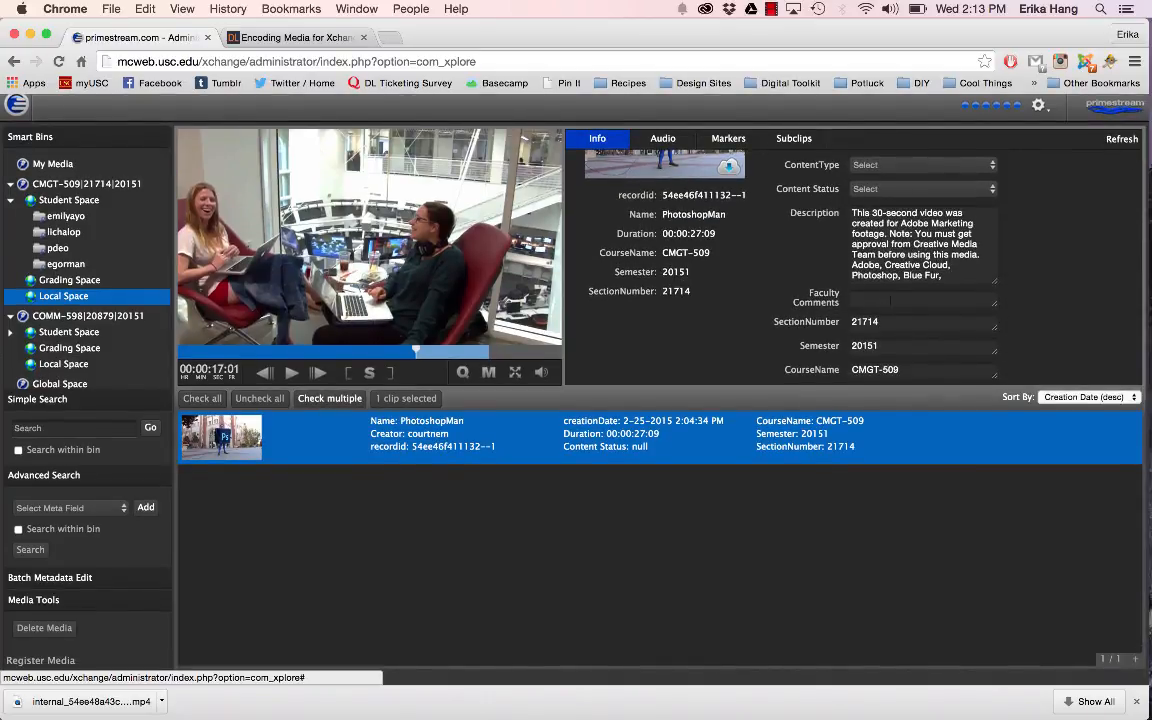
scroll(817, 263, "up", 5)
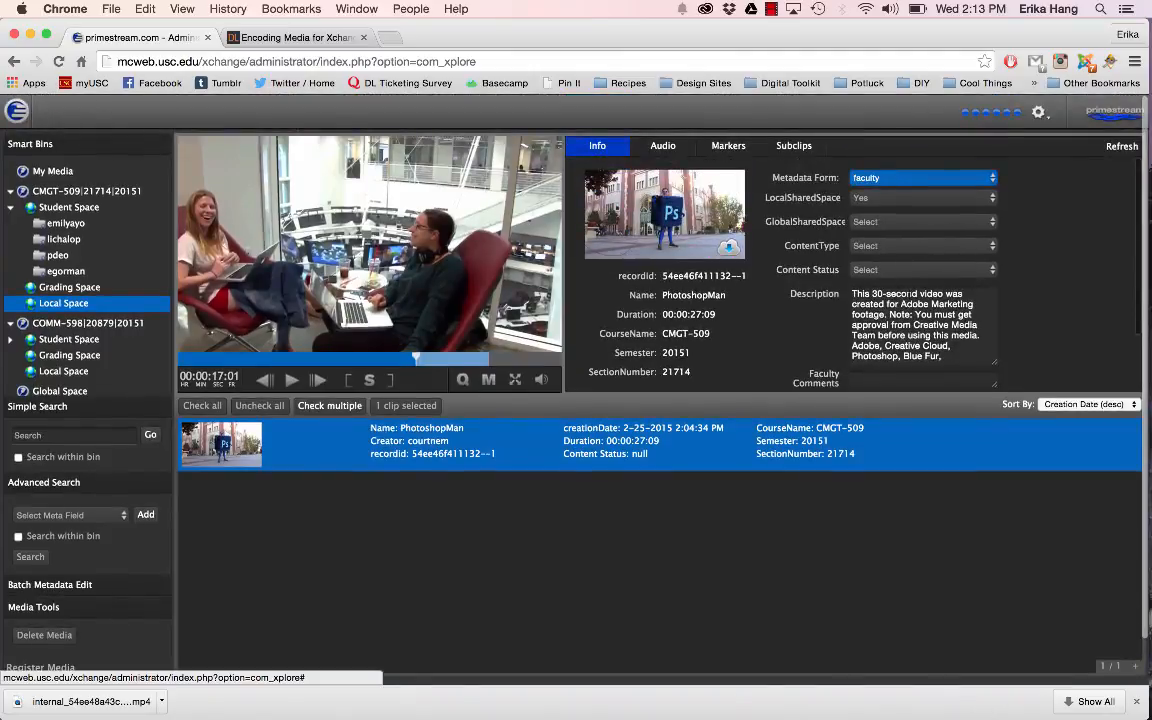
Step: Check the download options and available quality settings for the whole PhotoshopMan clip
left_click(729, 248)
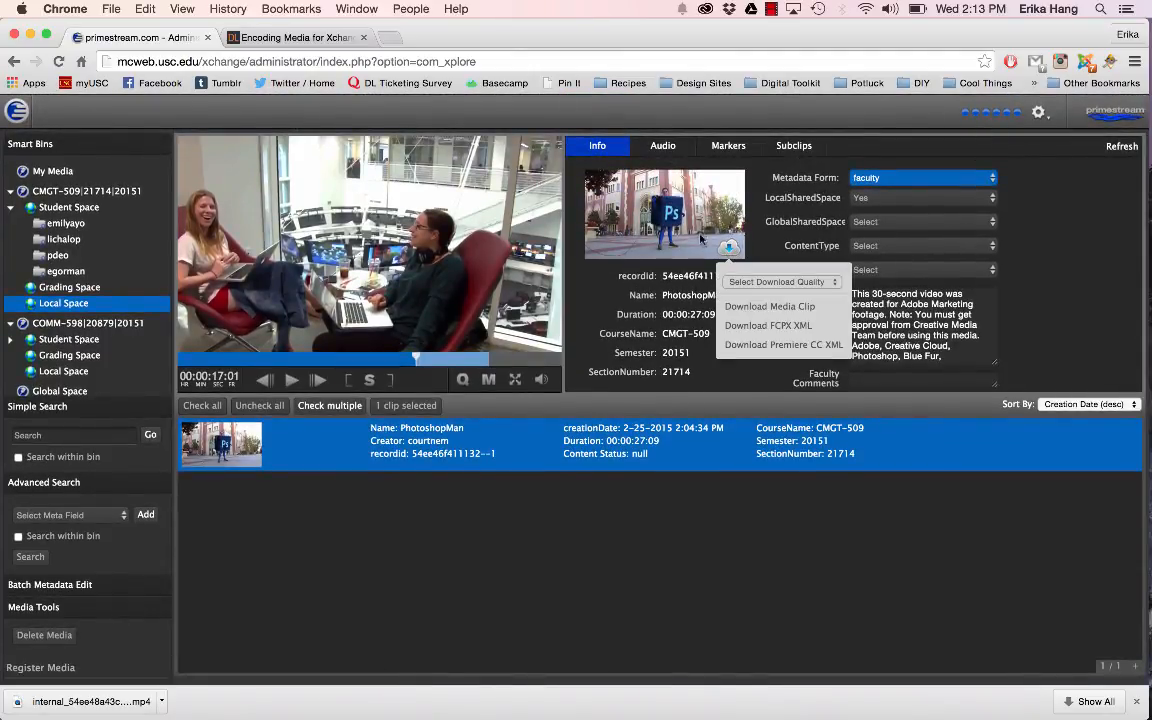
left_click(762, 283)
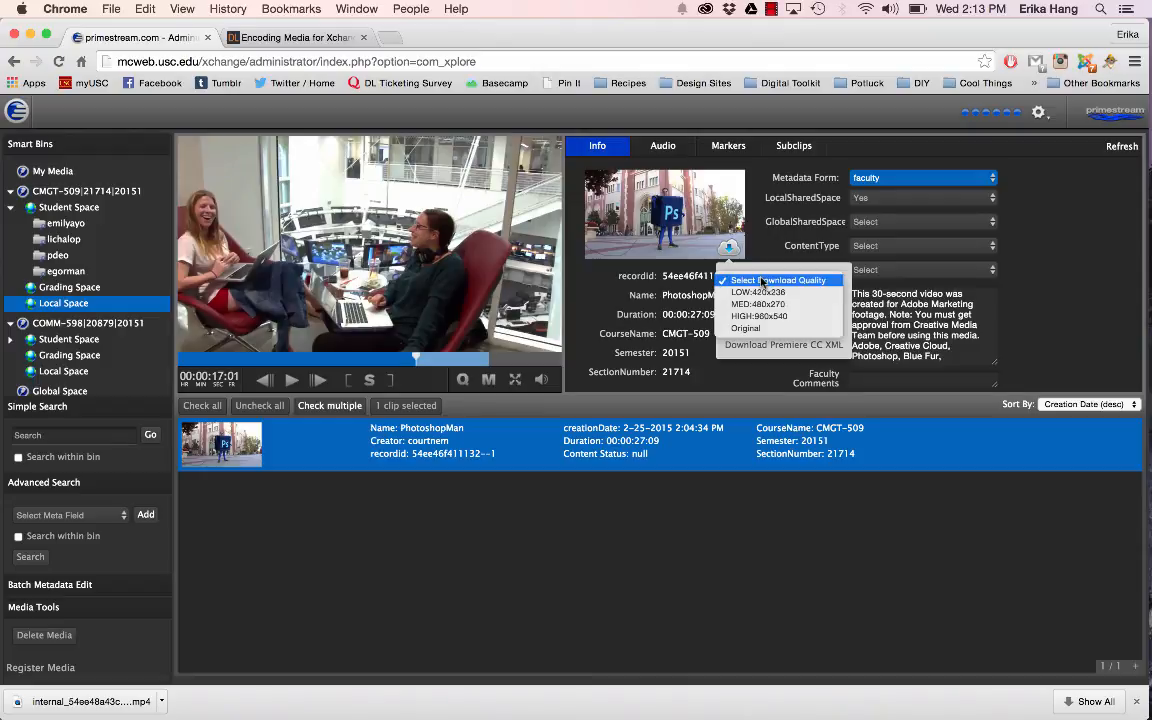
left_click(766, 271)
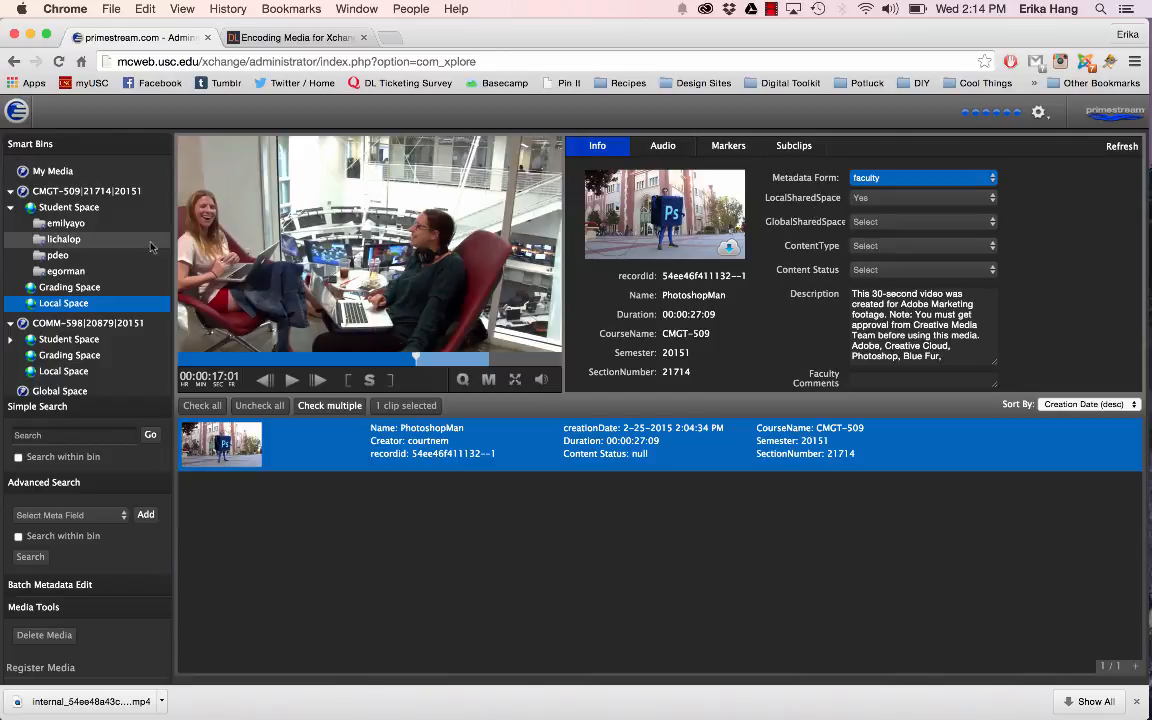
Step: Load the submitted clip "adlks;hfkwe" from the COMM-598 Grading Space and move its playhead to 00:09:07:19
left_click(67, 289)
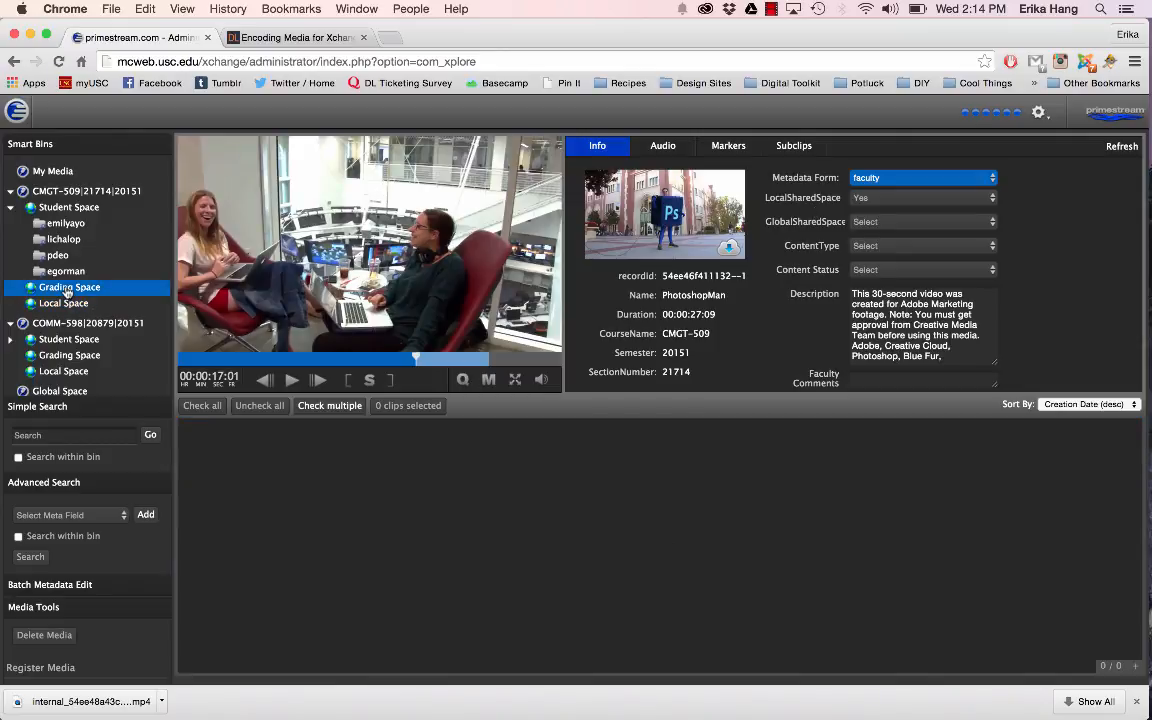
left_click(70, 358)
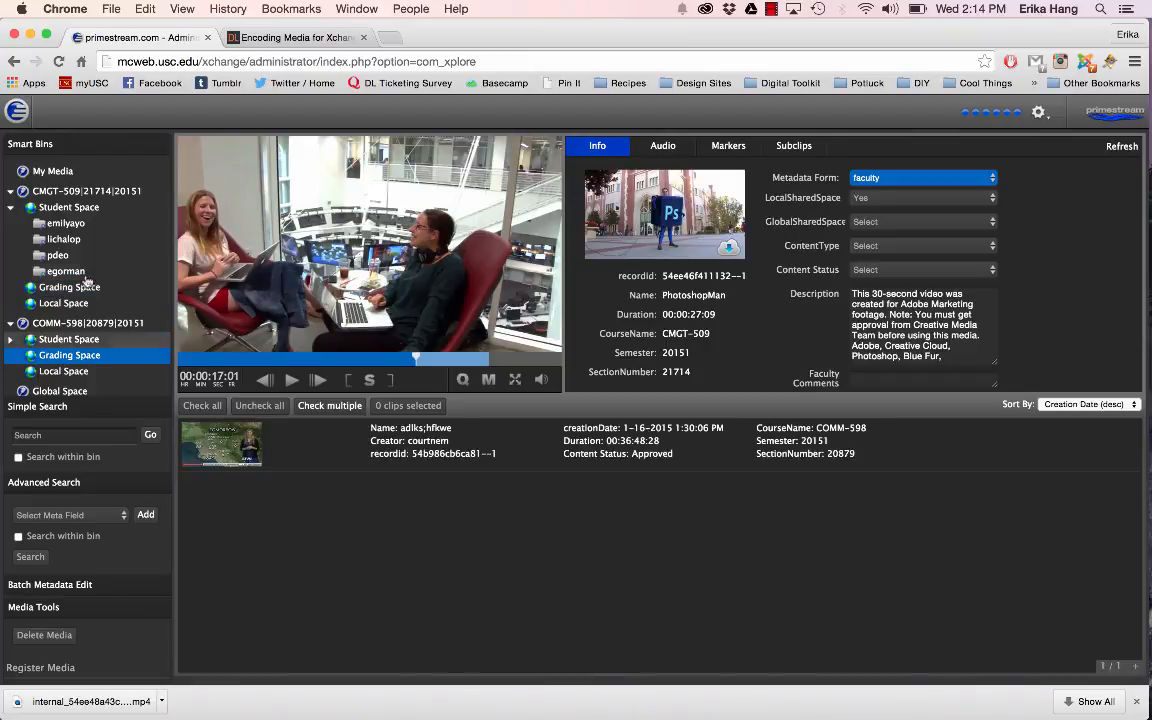
left_click(348, 445)
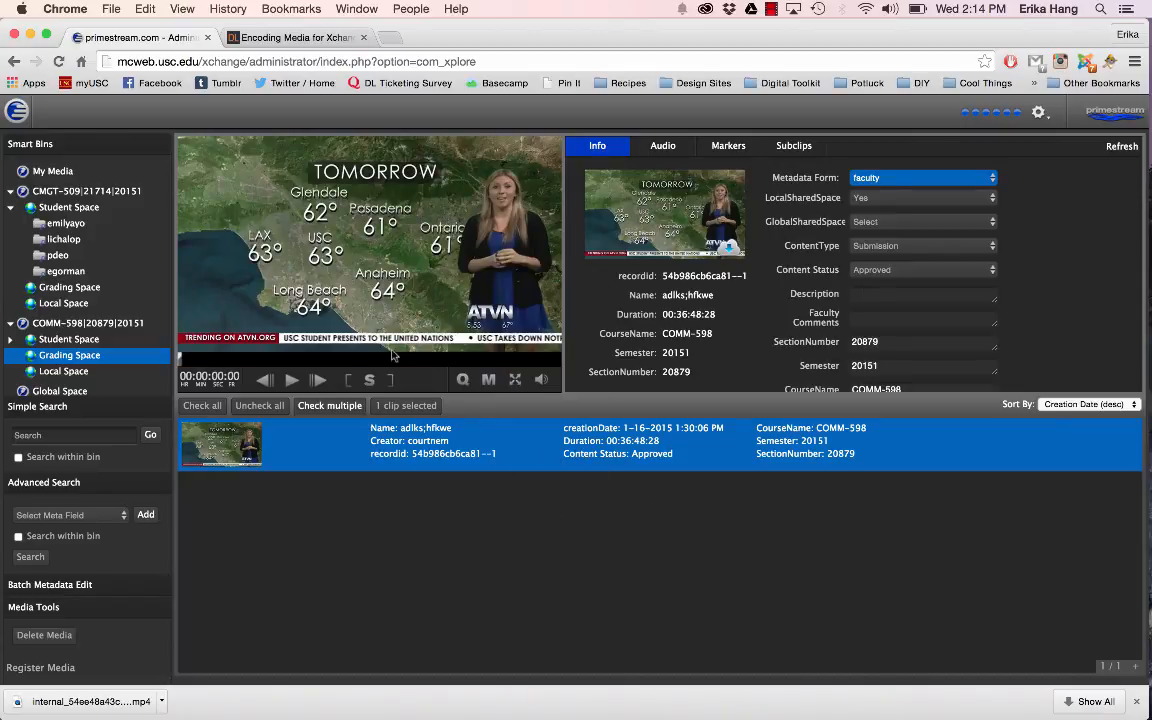
left_click(272, 358)
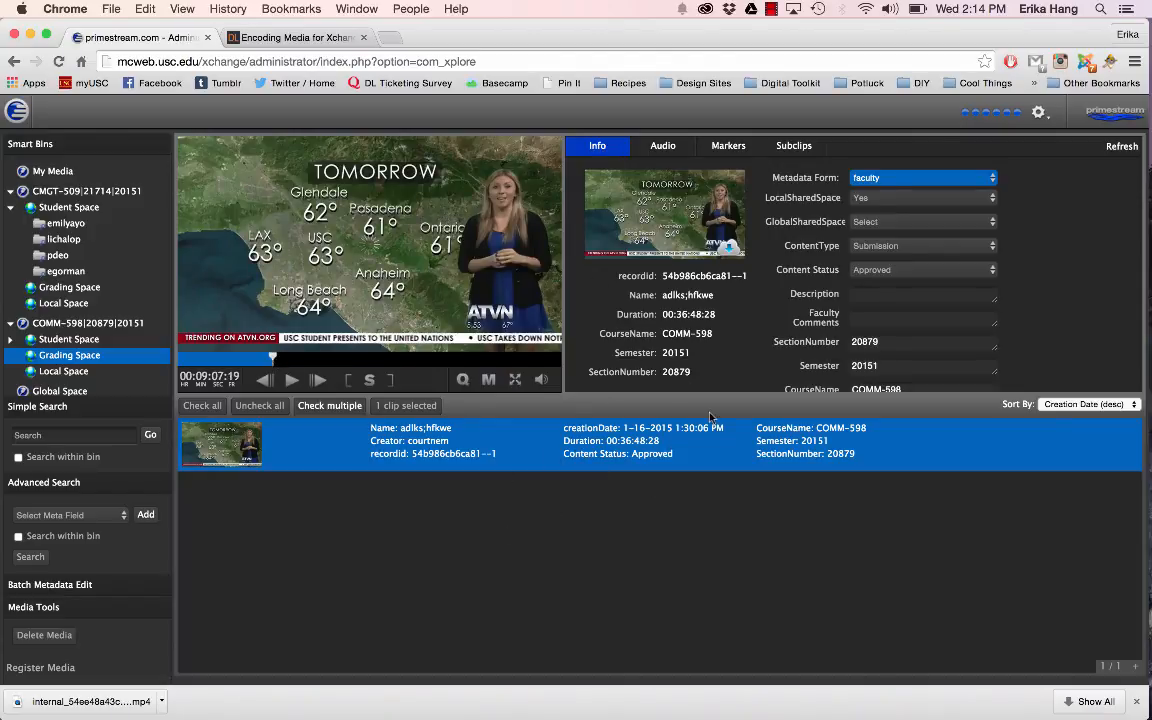
Step: Enter the faculty comments "This video looks great. I would work on that final scene." for the submitted clip, enlarging the comment field
scroll(828, 310, "down", 2)
left_click(880, 292)
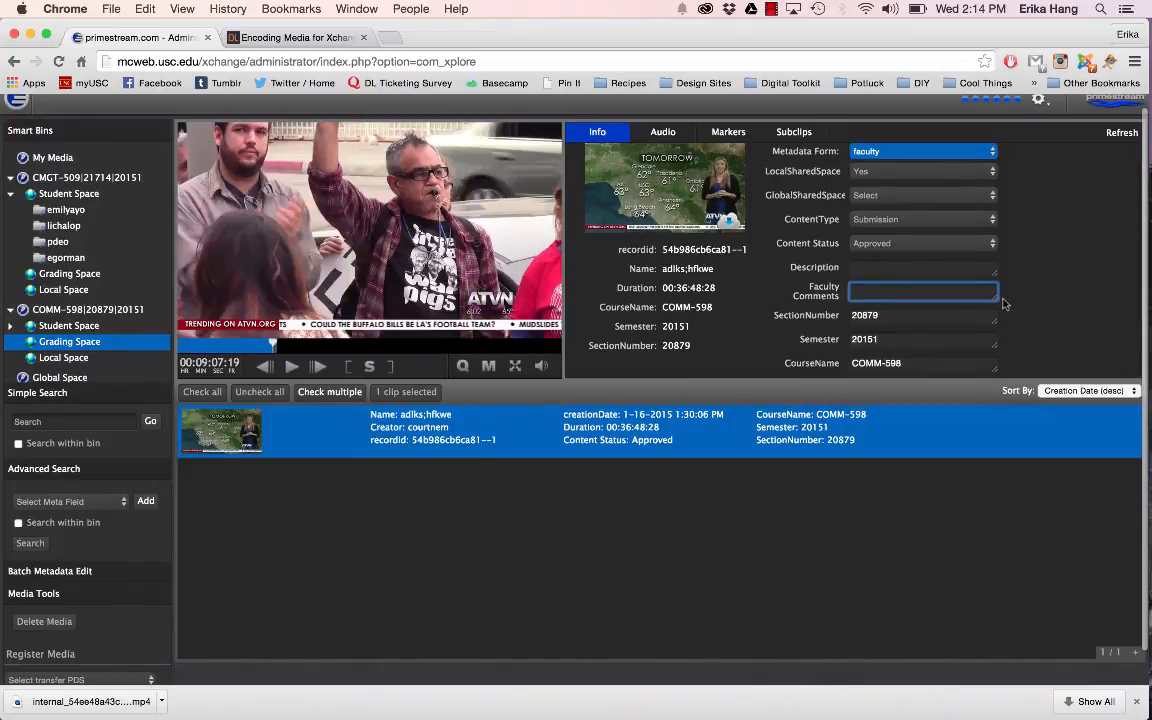
left_click_drag(995, 299, 991, 334)
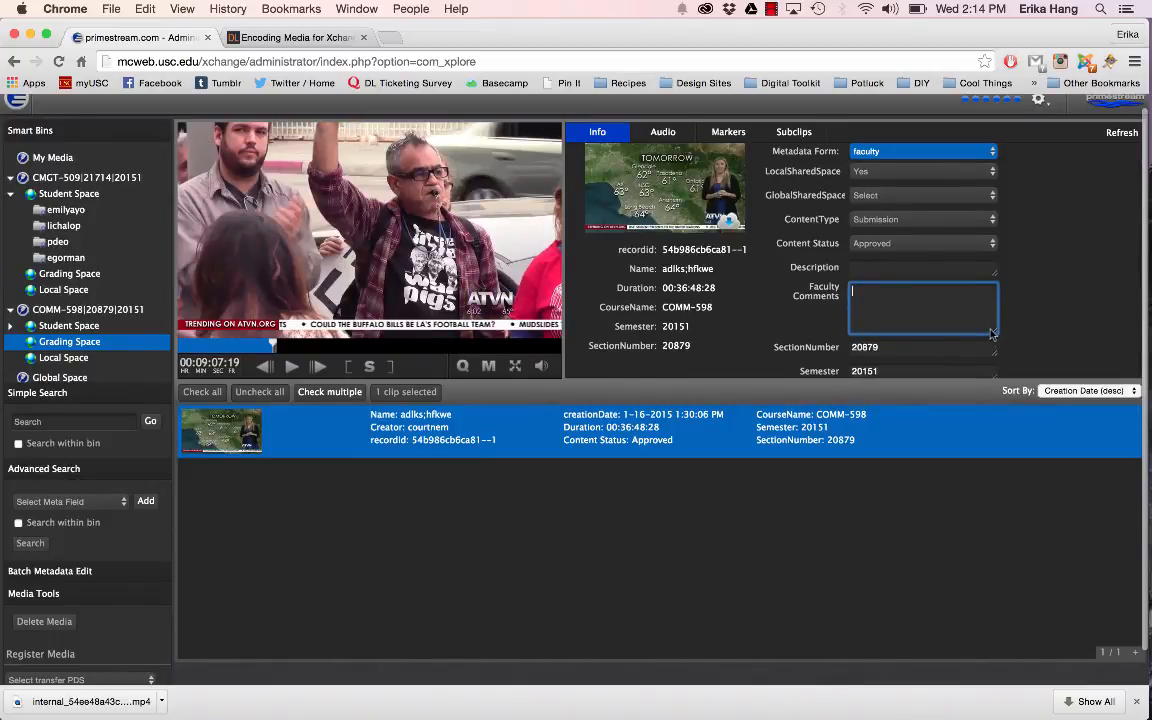
type("This vi")
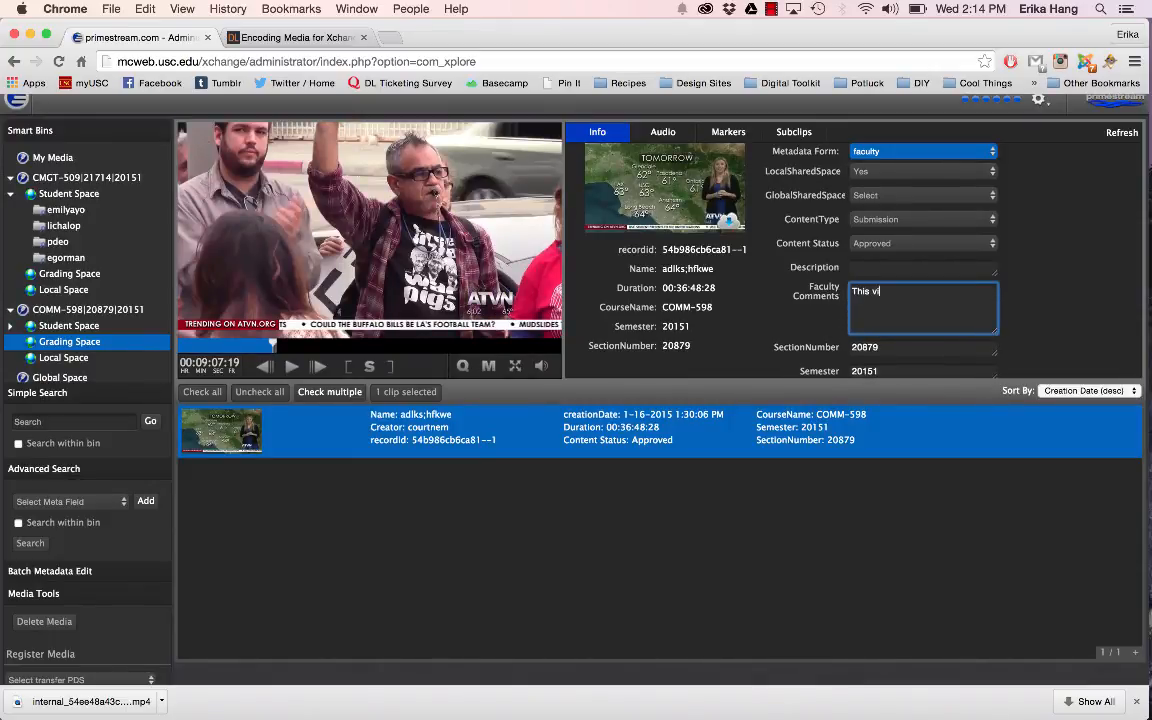
type("deo looks great.")
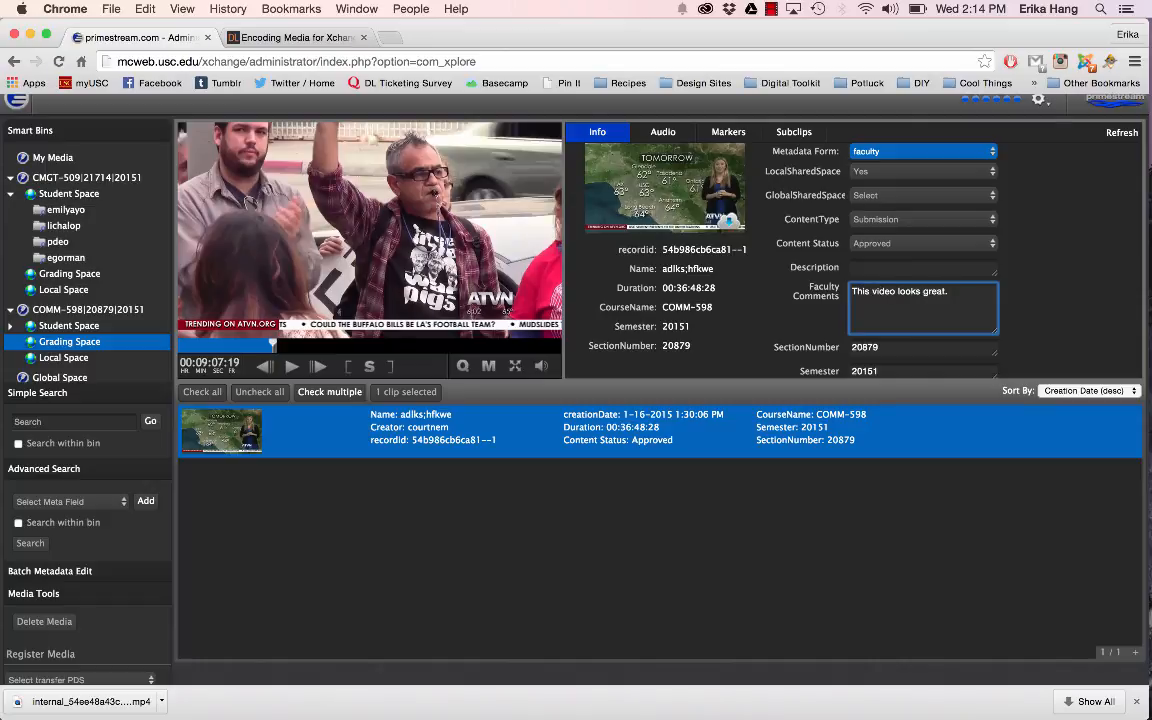
type(" I would work on that final scene.")
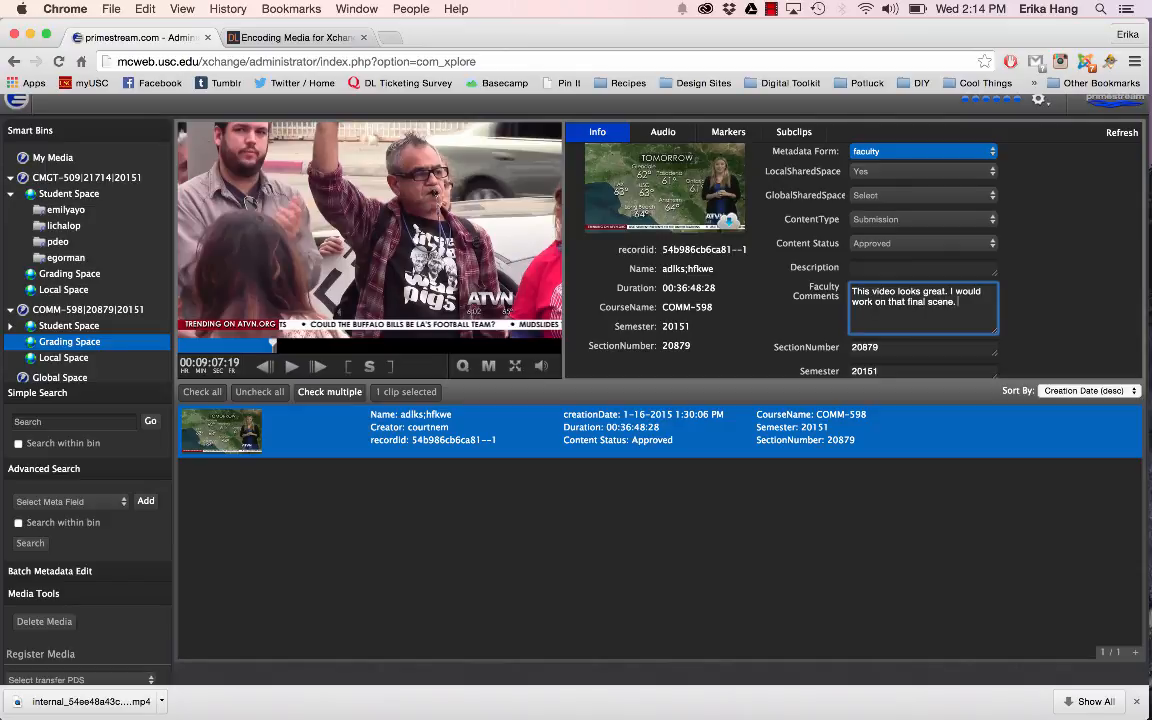
scroll(1003, 325, "down", 1)
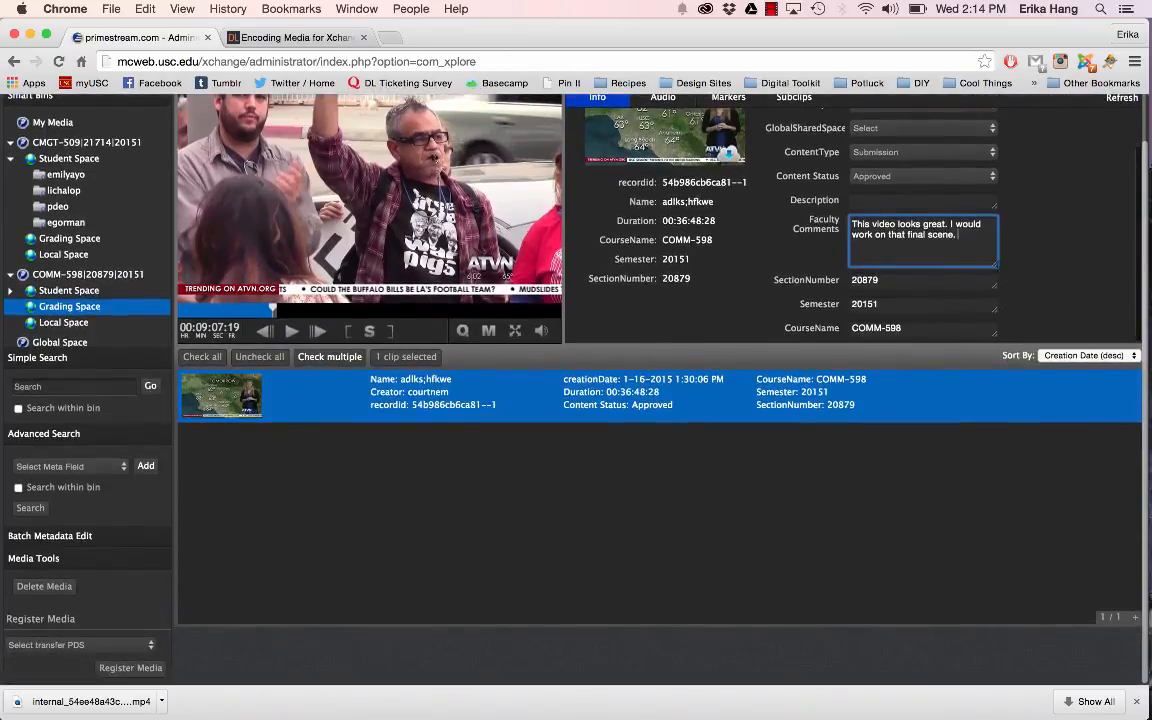
Step: Enlarge the Faculty Comments field of the submitted clip further
scroll(990, 300, "up", 1)
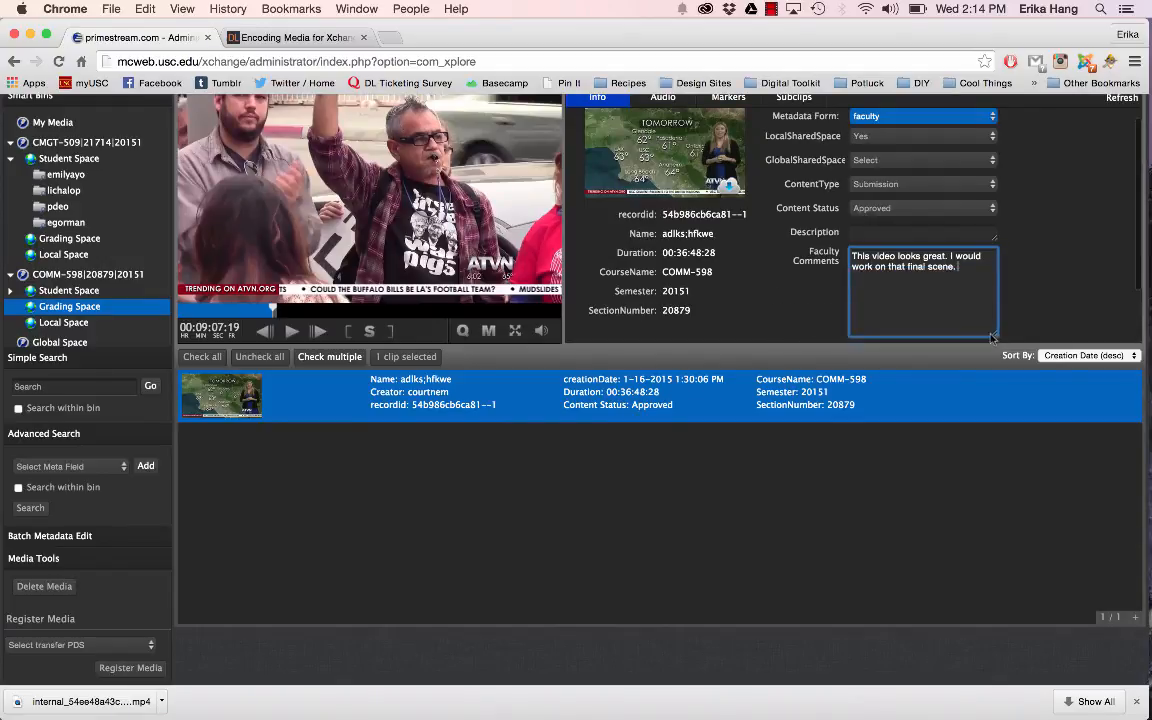
left_click_drag(988, 306, 985, 333)
scroll(1018, 235, "down", 1)
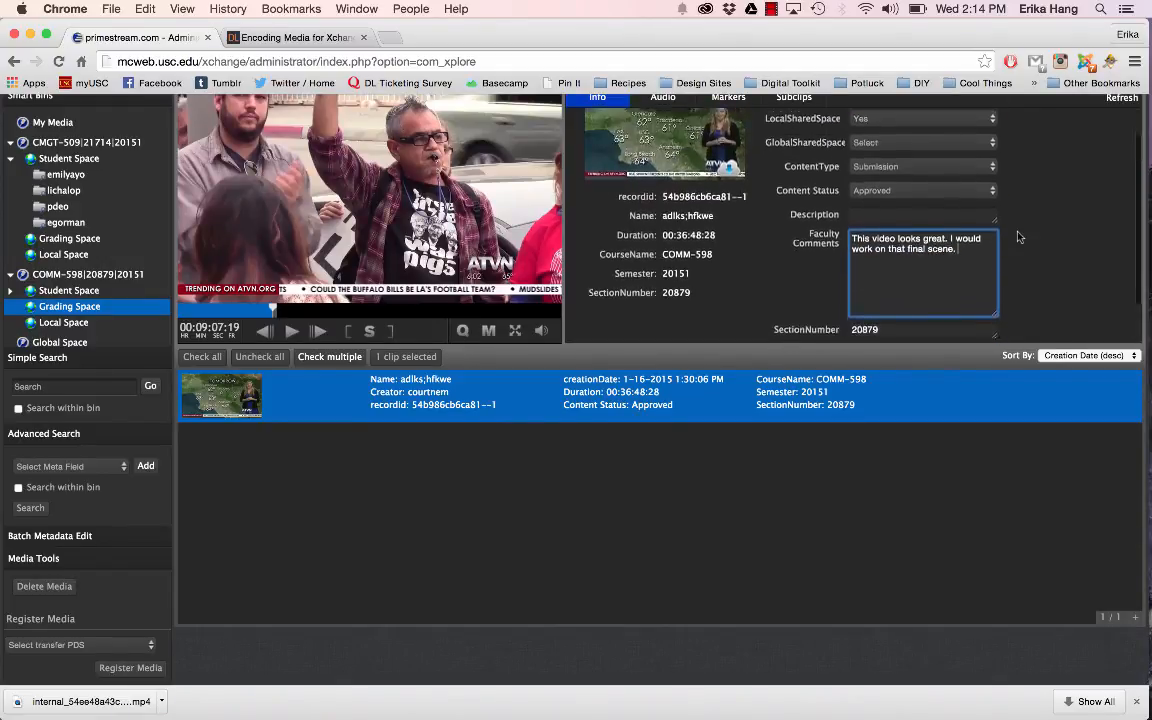
scroll(1018, 235, "up", 2)
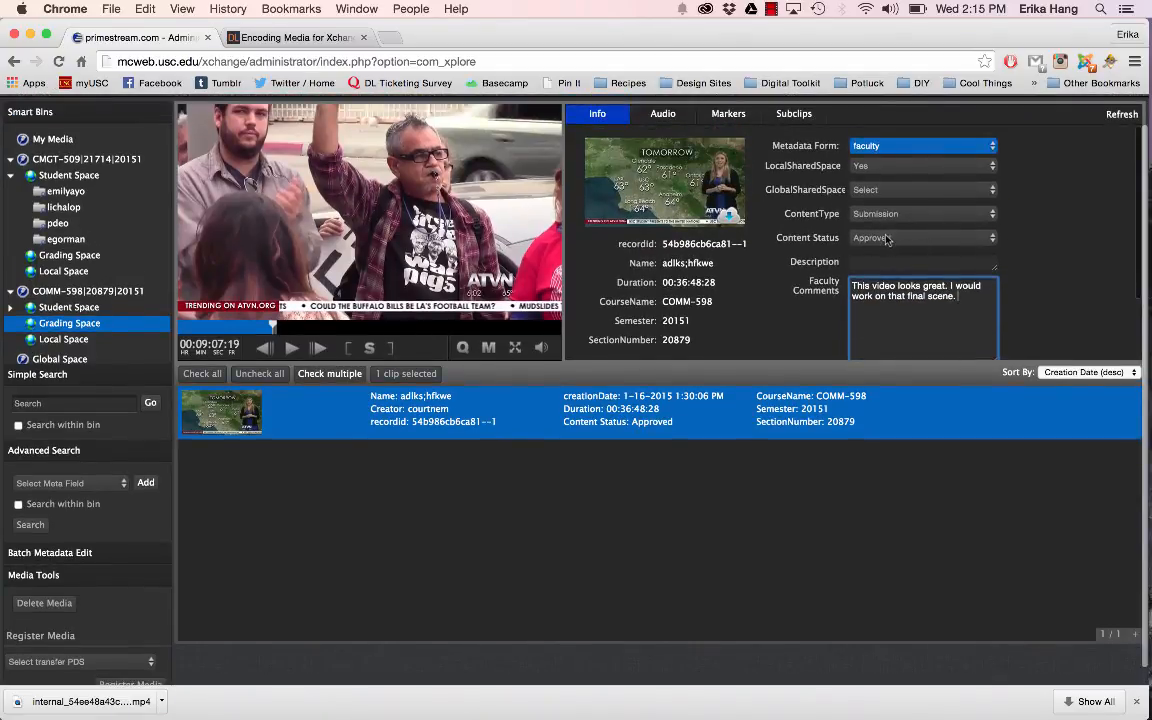
Step: Check the available Content Status and GlobalSharedSpace options for the submitted clip
left_click(887, 238)
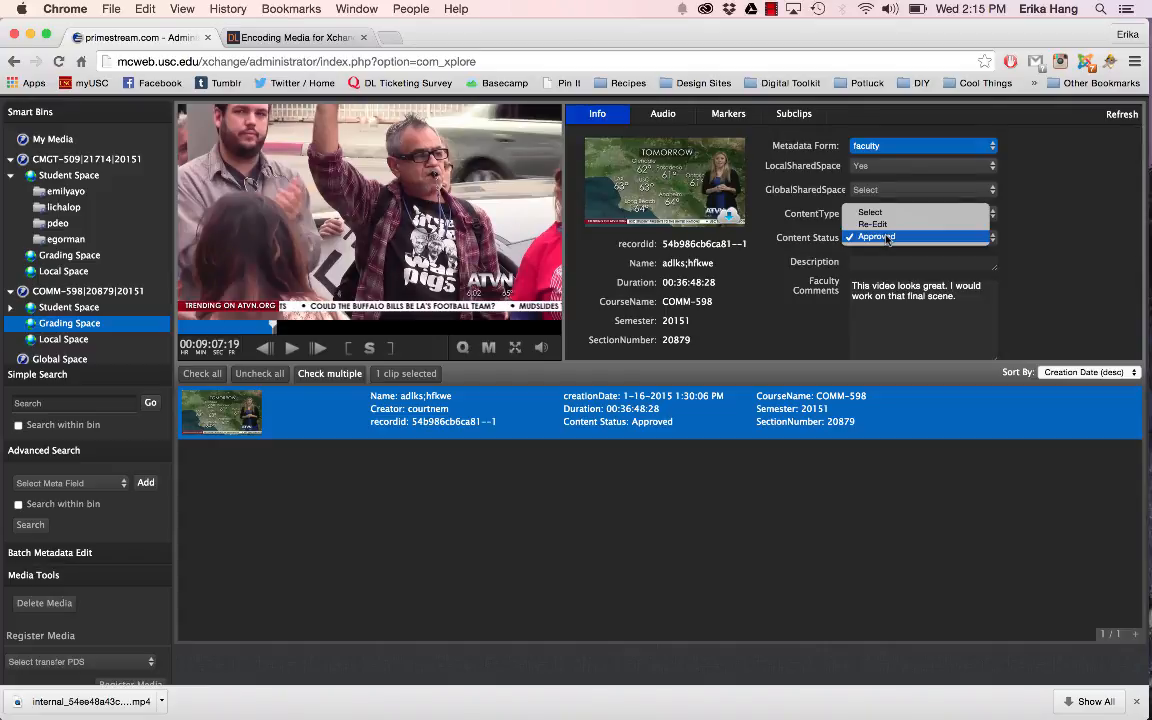
left_click(1050, 265)
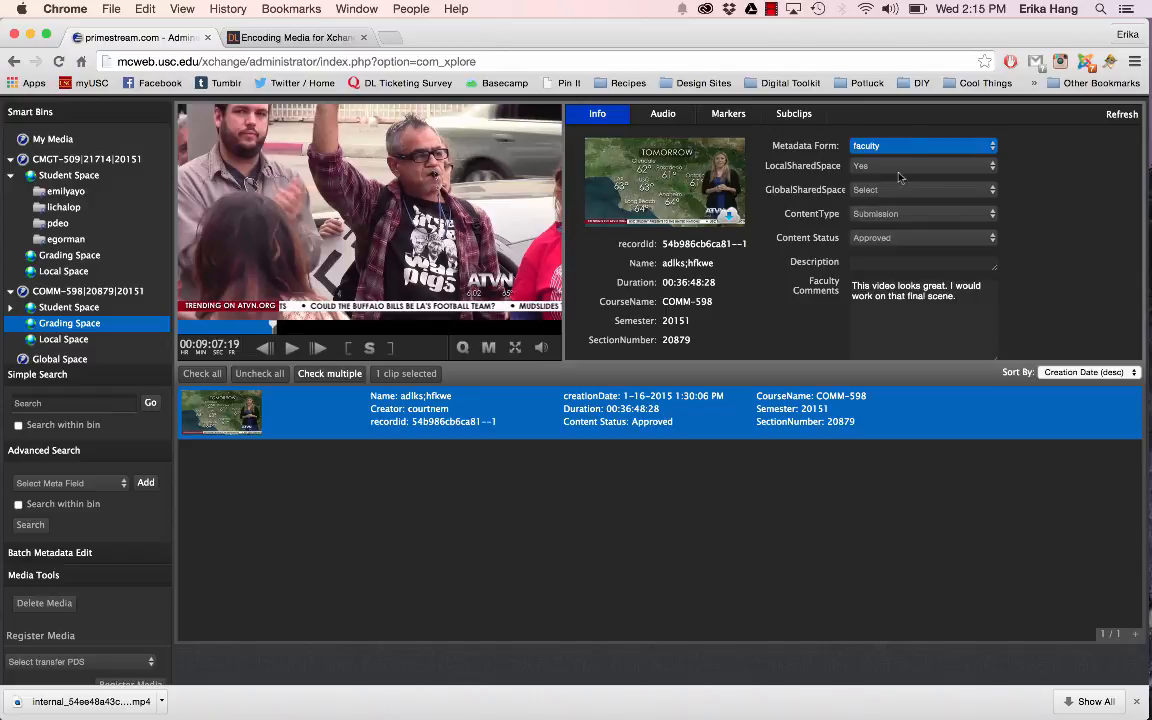
left_click(886, 190)
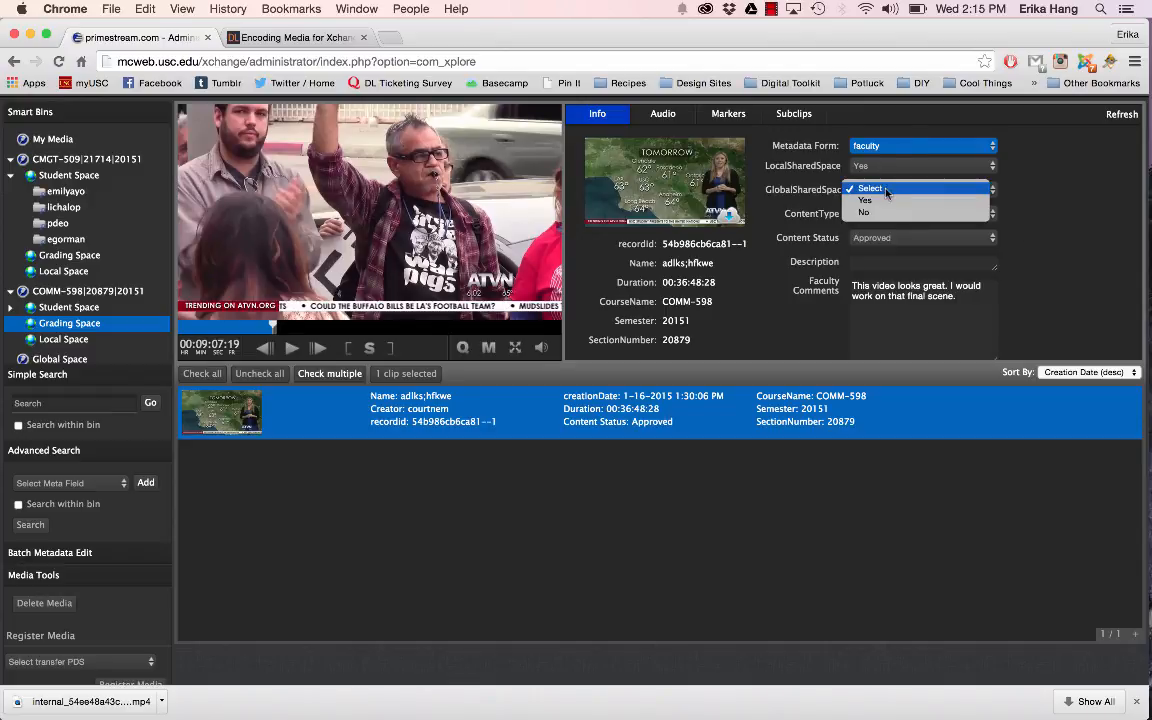
left_click(885, 190)
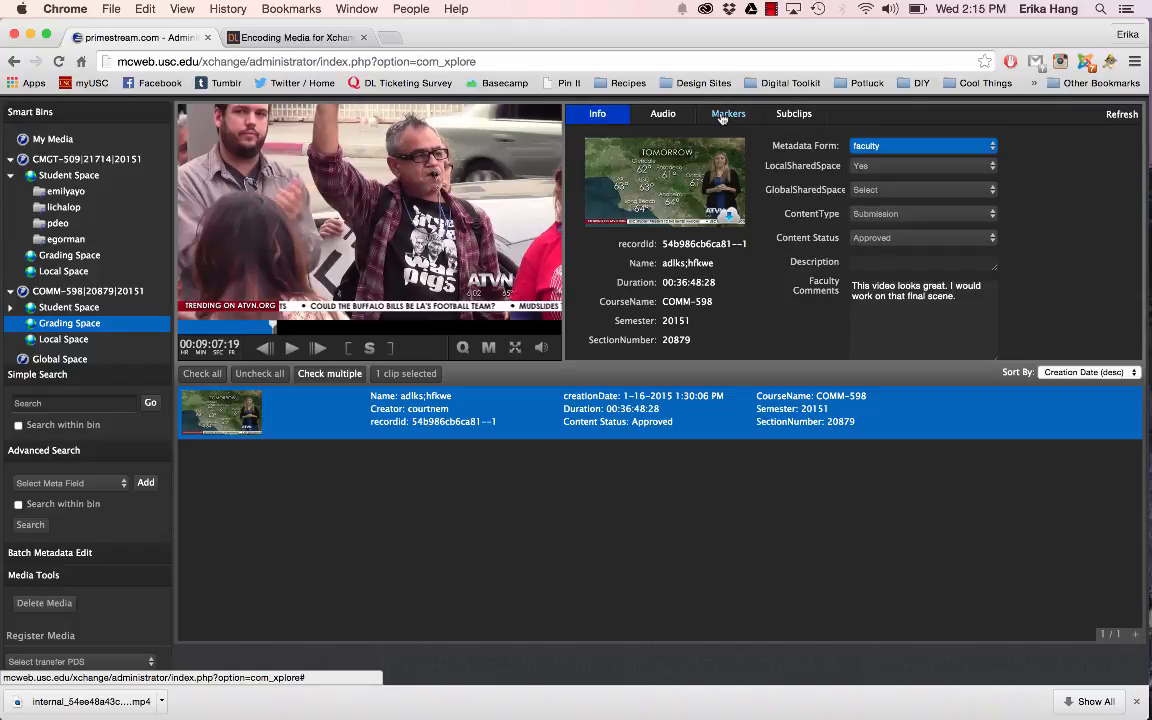
Step: Review the submitted clip's markers and subclips, and jump to its Anchor marker at 00:00:03:21
scroll(797, 250, "down", 3)
scroll(790, 254, "up", 5)
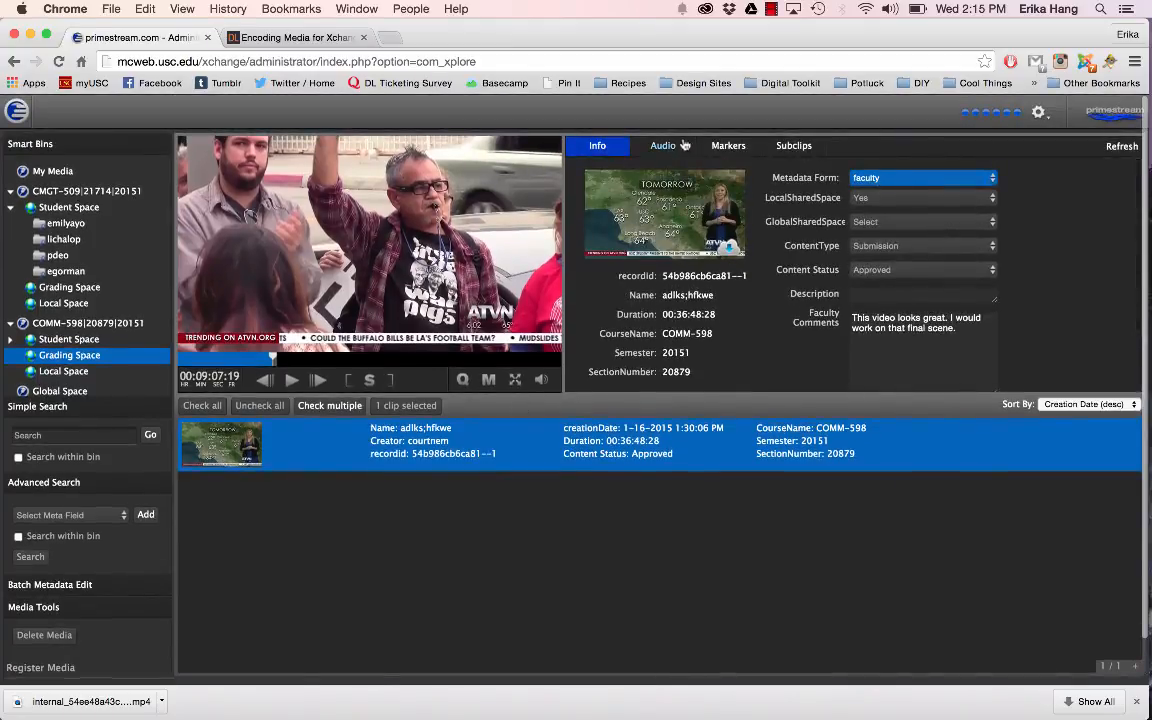
left_click(728, 146)
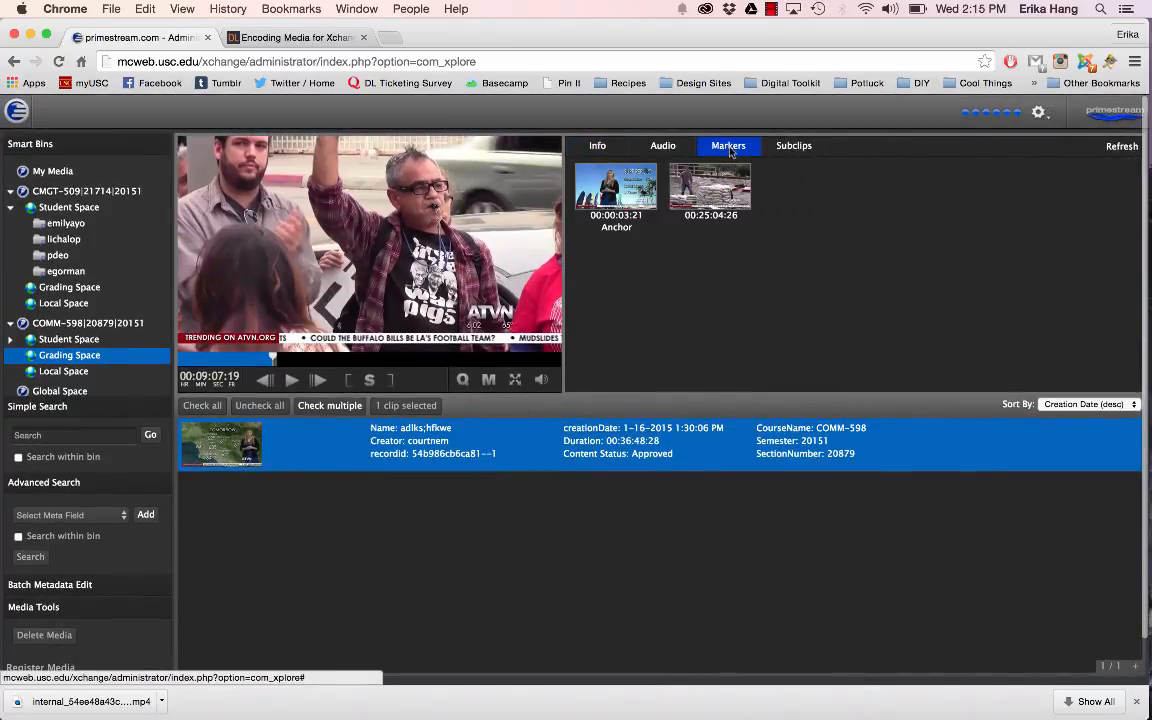
left_click(792, 146)
mouse_move(604, 187)
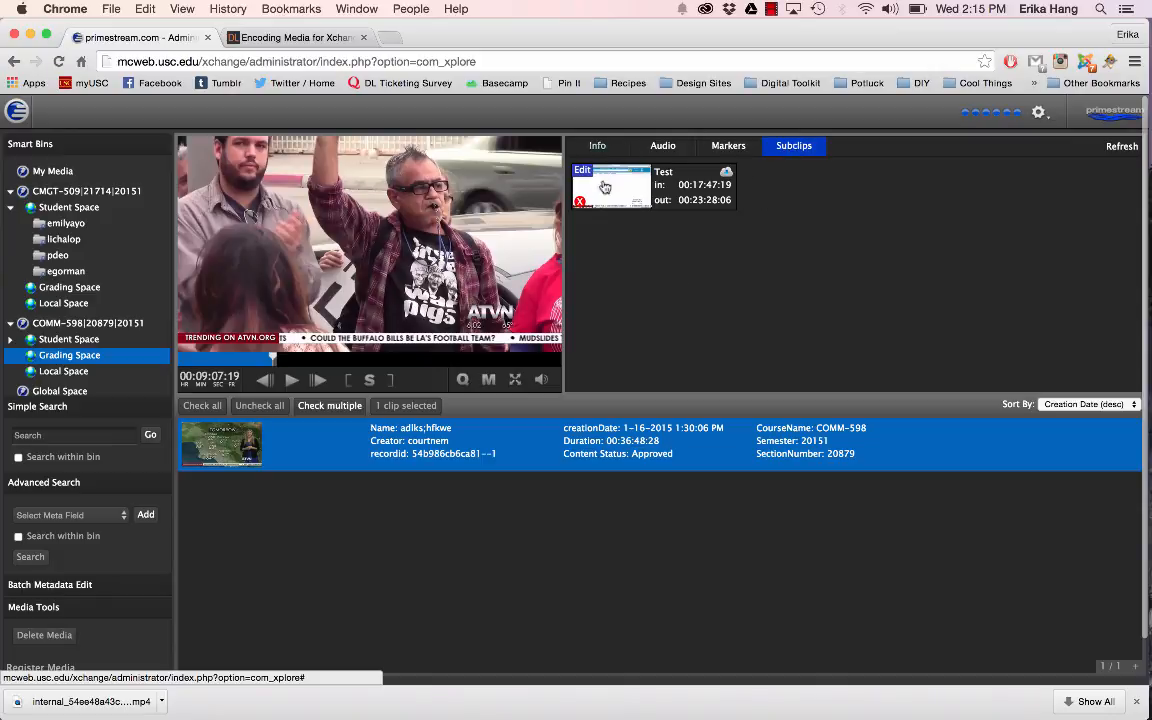
left_click(731, 146)
left_click(616, 185)
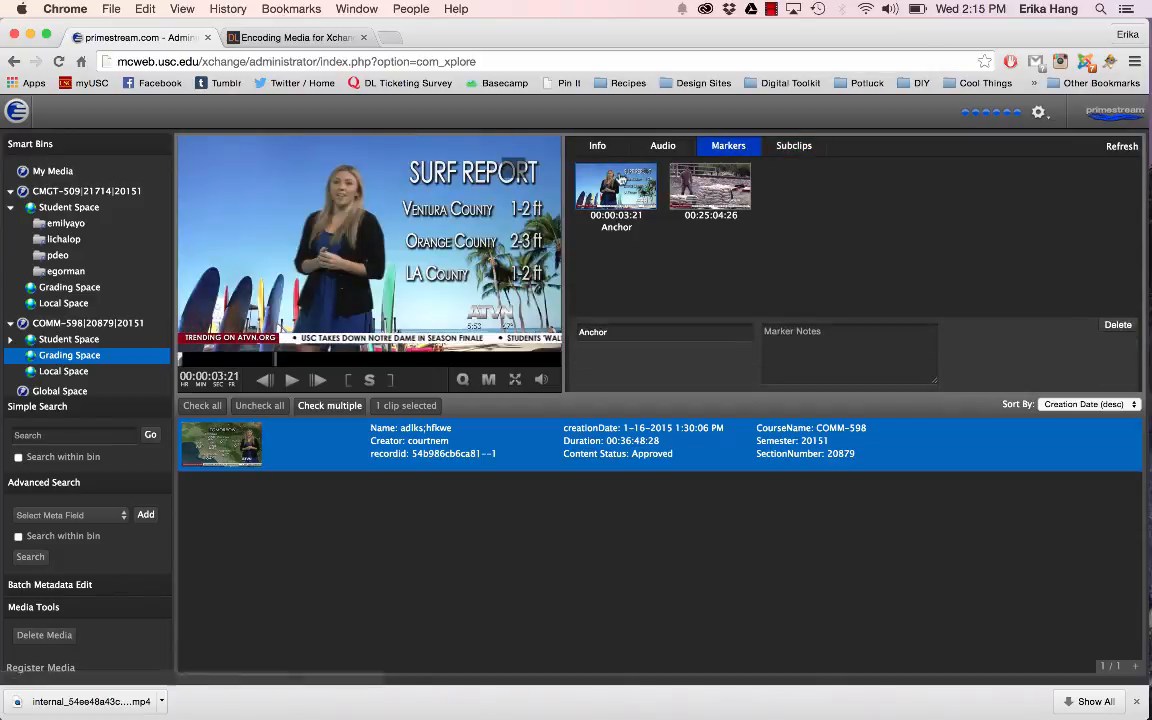
Step: Change the submitted clip's ContentType to Personal in its information form
left_click(604, 146)
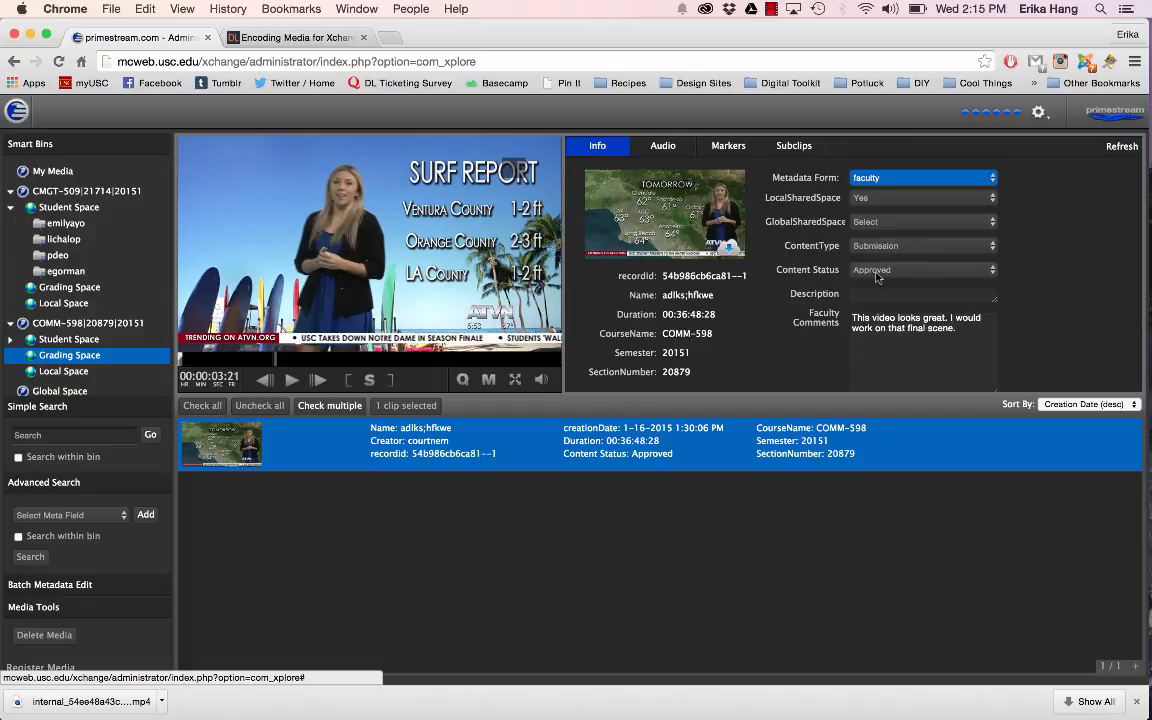
scroll(876, 277, "down", 5)
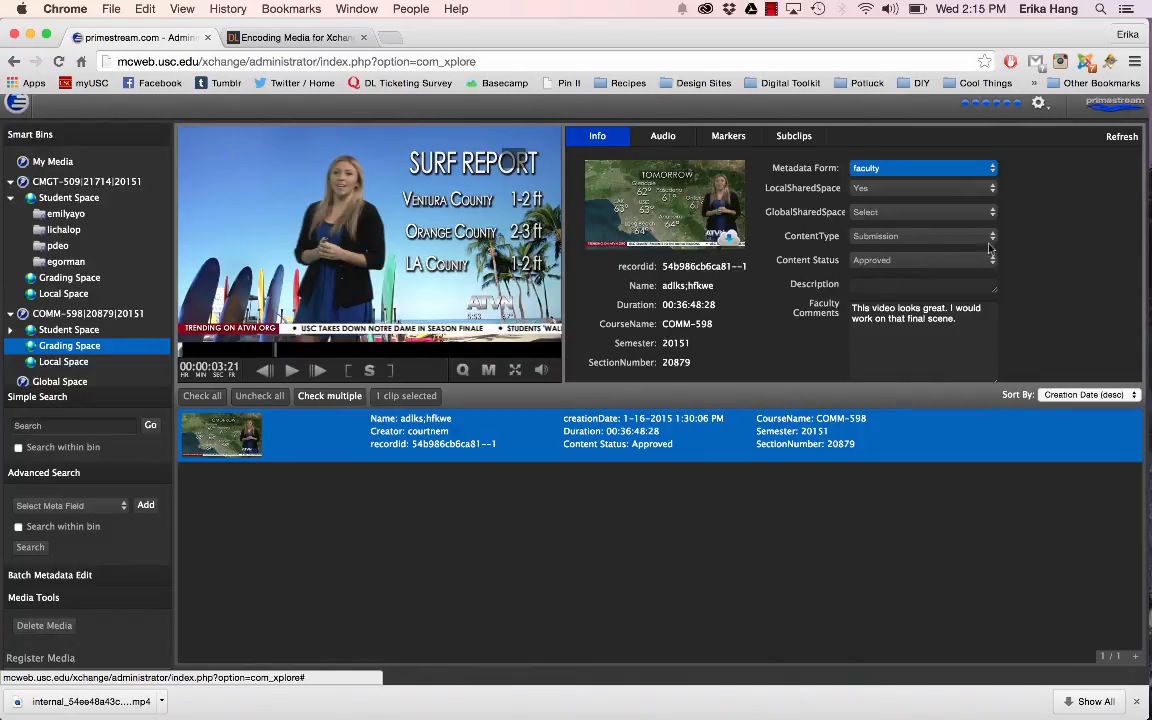
left_click(924, 237)
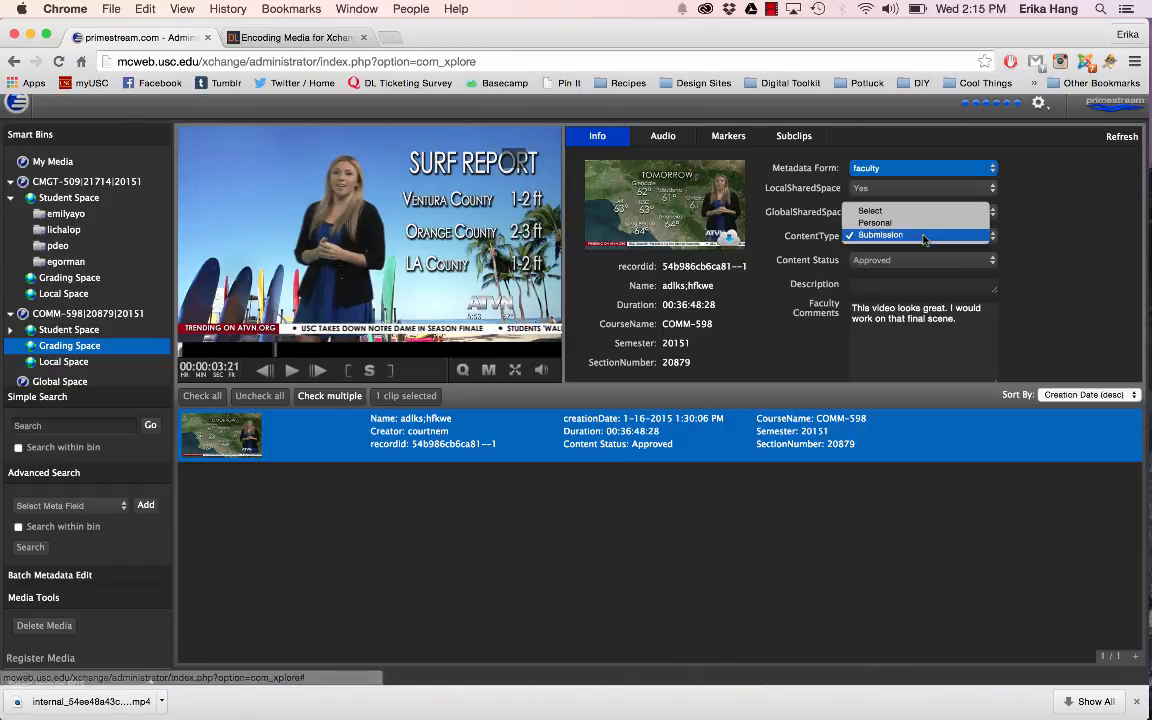
left_click(922, 223)
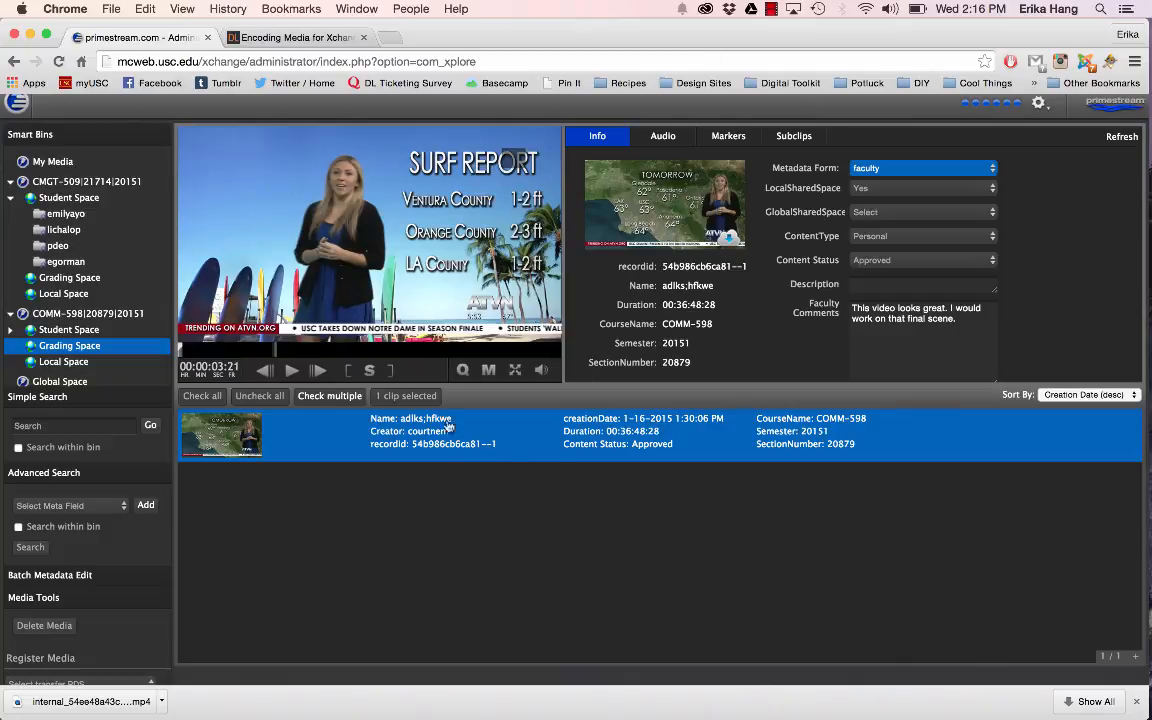
Step: Check the COMM-598 Student Space and Grading Space, load PhotoshopMan from My Media, and return to the COMM-598 Grading Space
left_click(84, 333)
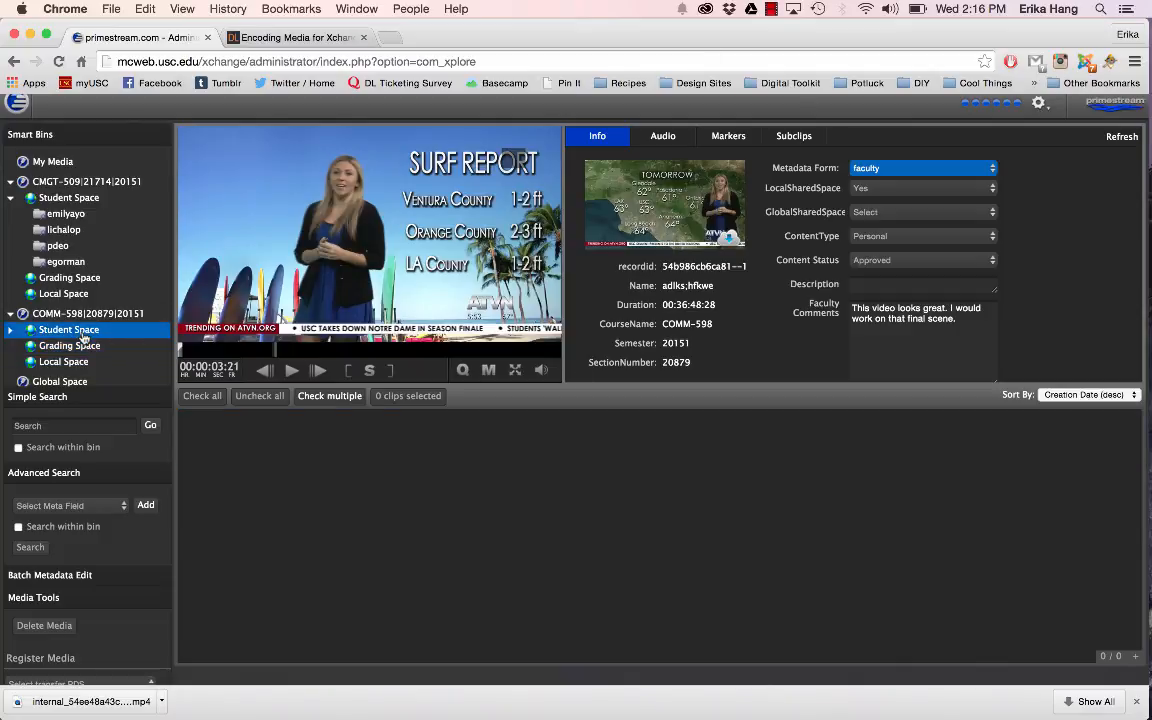
left_click(82, 346)
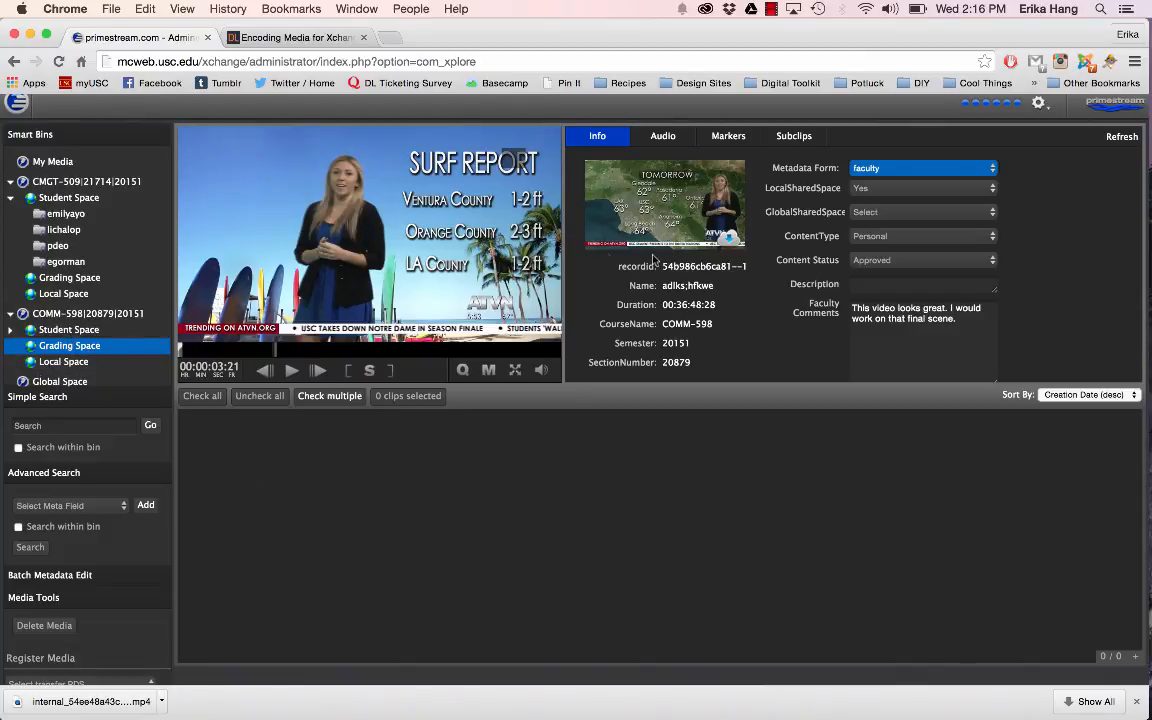
left_click(56, 162)
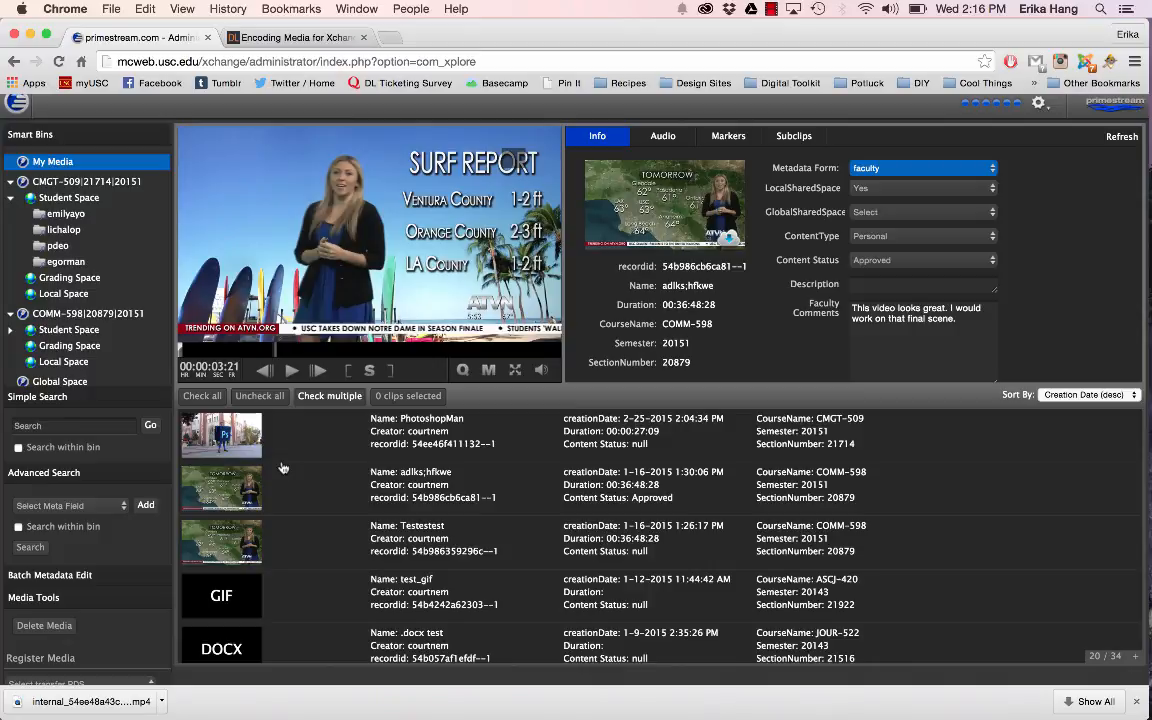
left_click(270, 437)
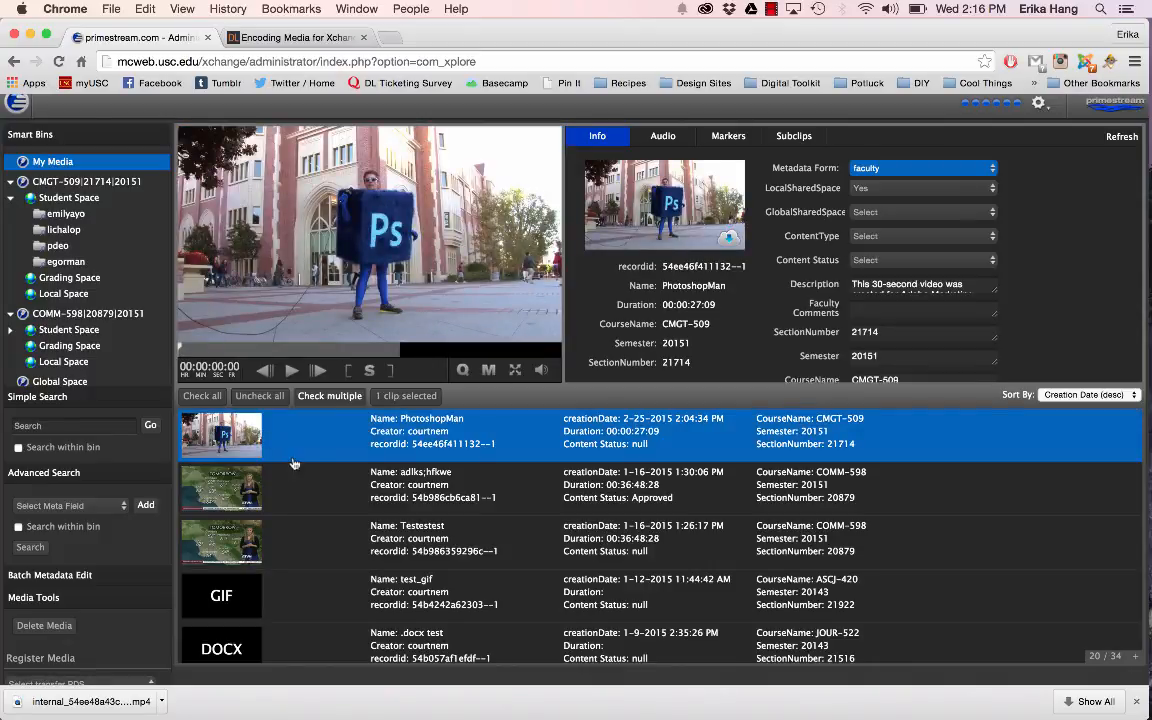
left_click(72, 345)
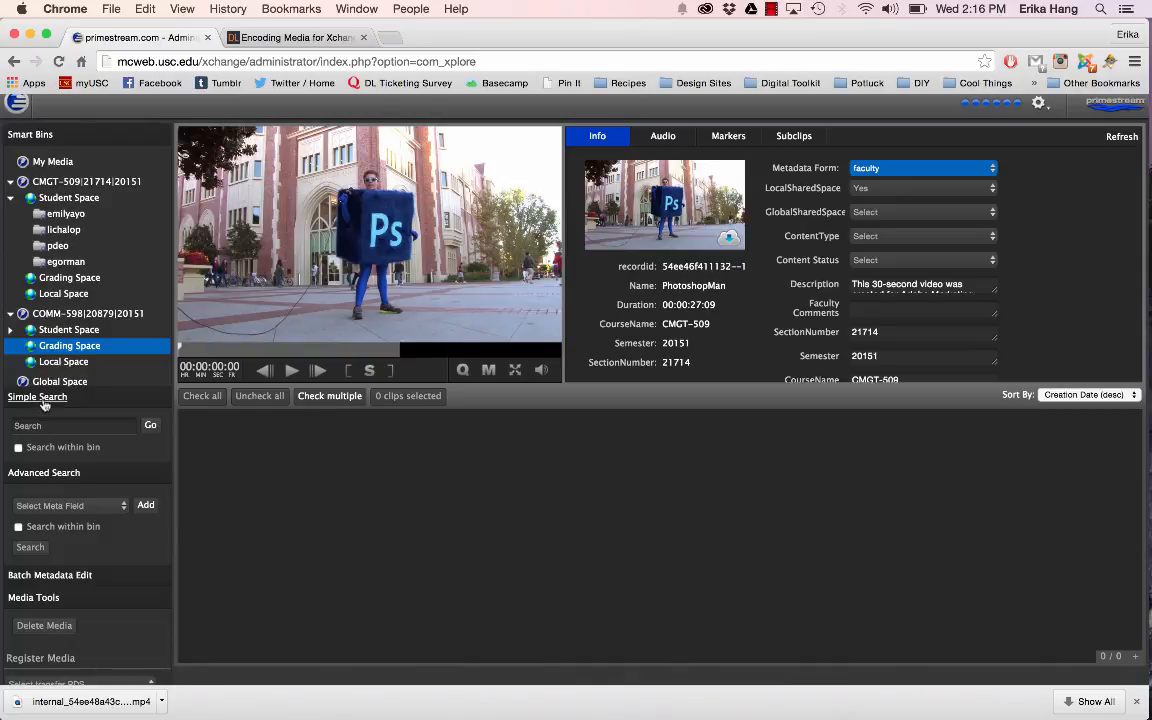
Step: Run a simple search for "photoshop" and look through the matching clips
scroll(72, 537, "down", 2)
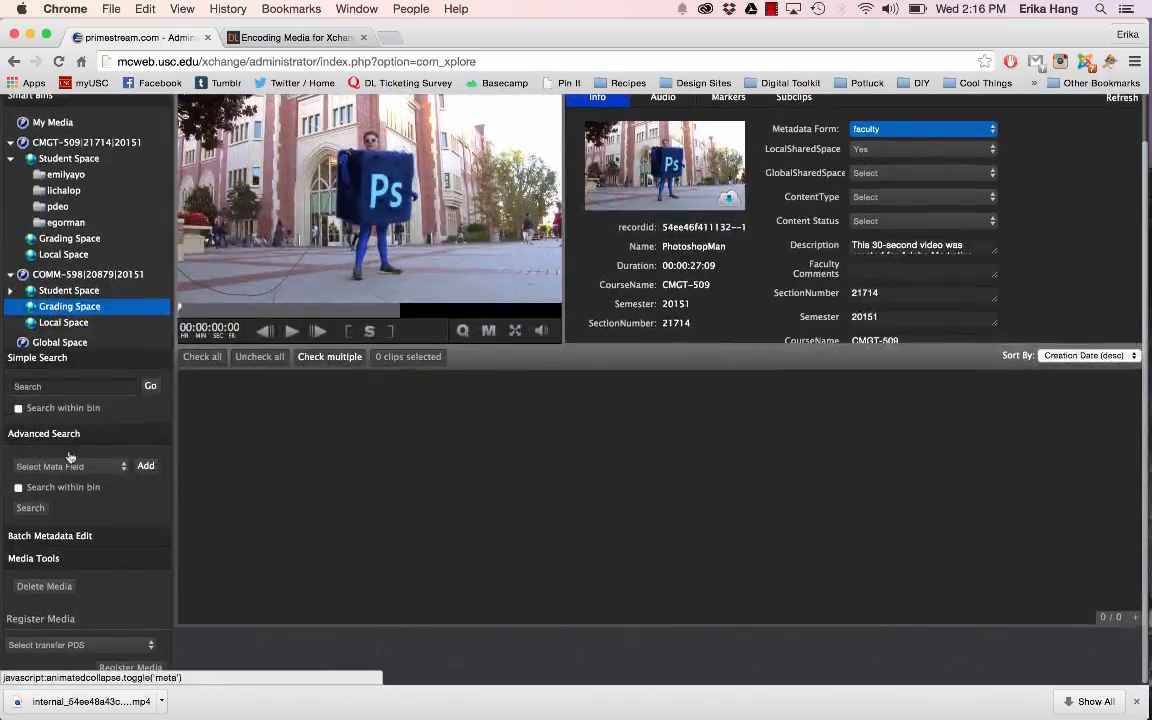
scroll(70, 445, "up", 2)
left_click(38, 439)
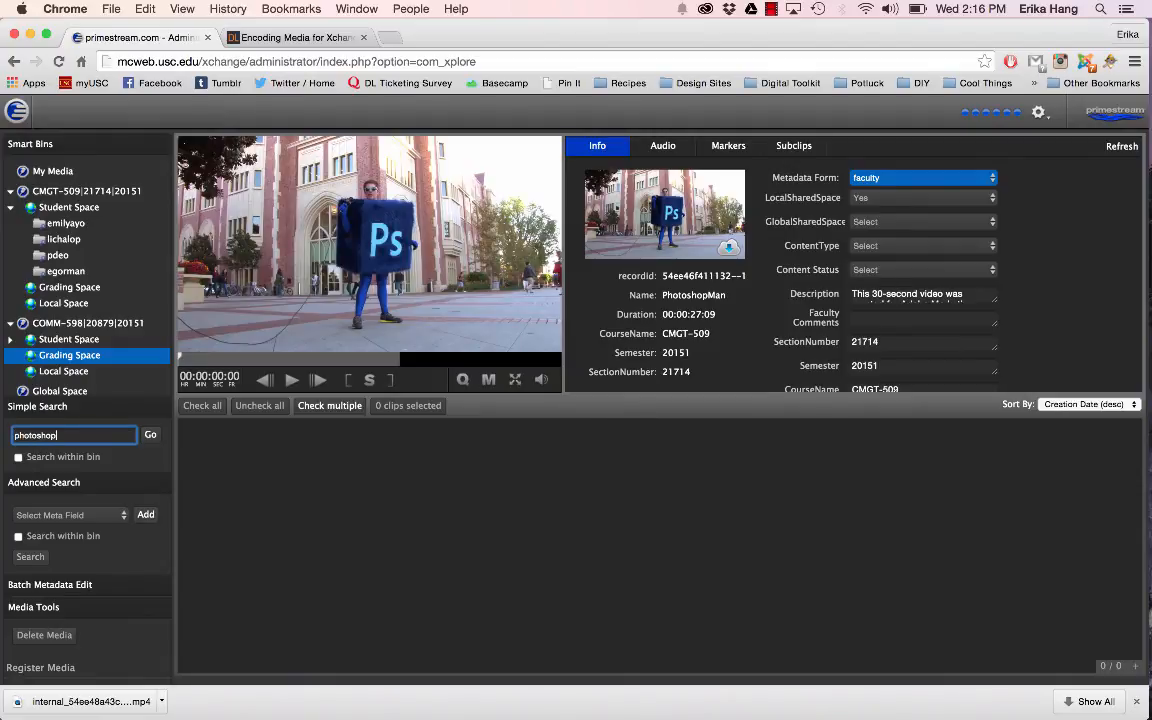
type("photoshop")
left_click(151, 433)
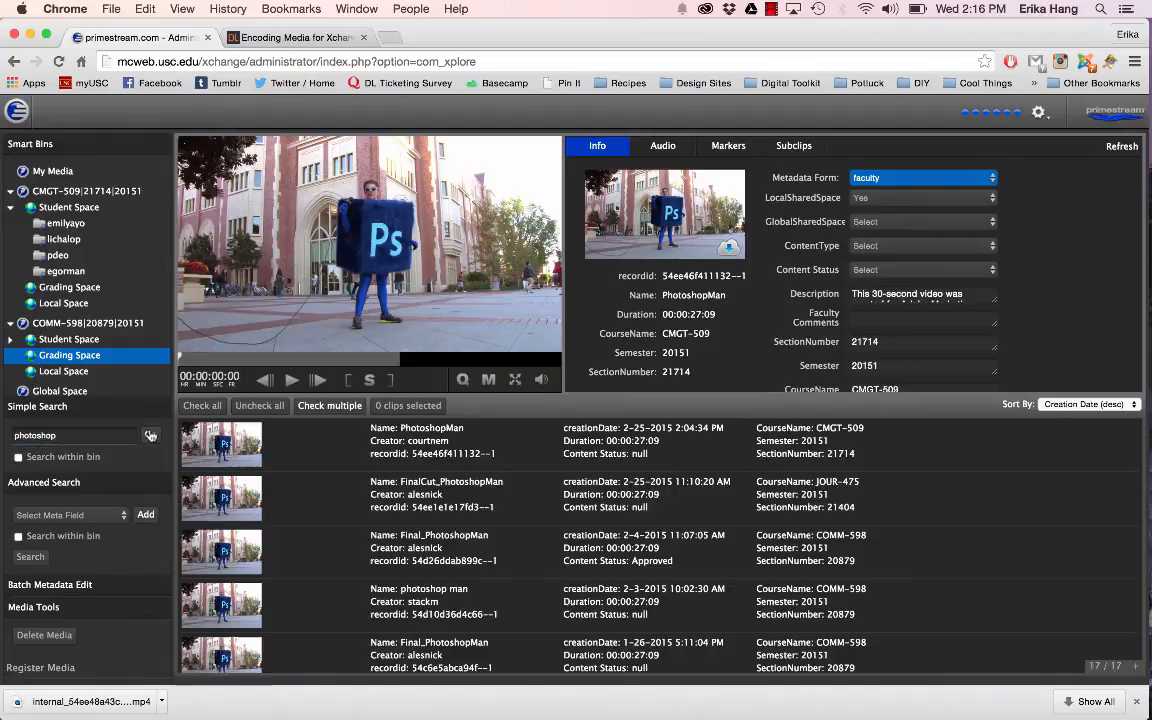
scroll(428, 540, "down", 8)
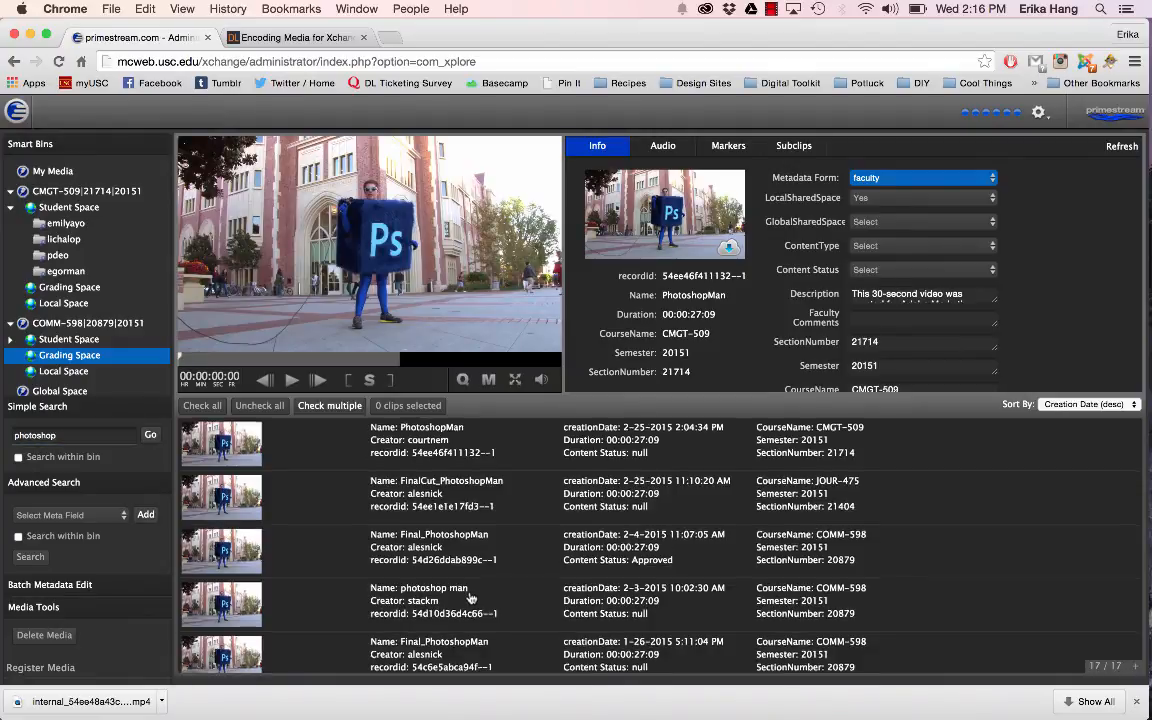
scroll(470, 598, "up", 10)
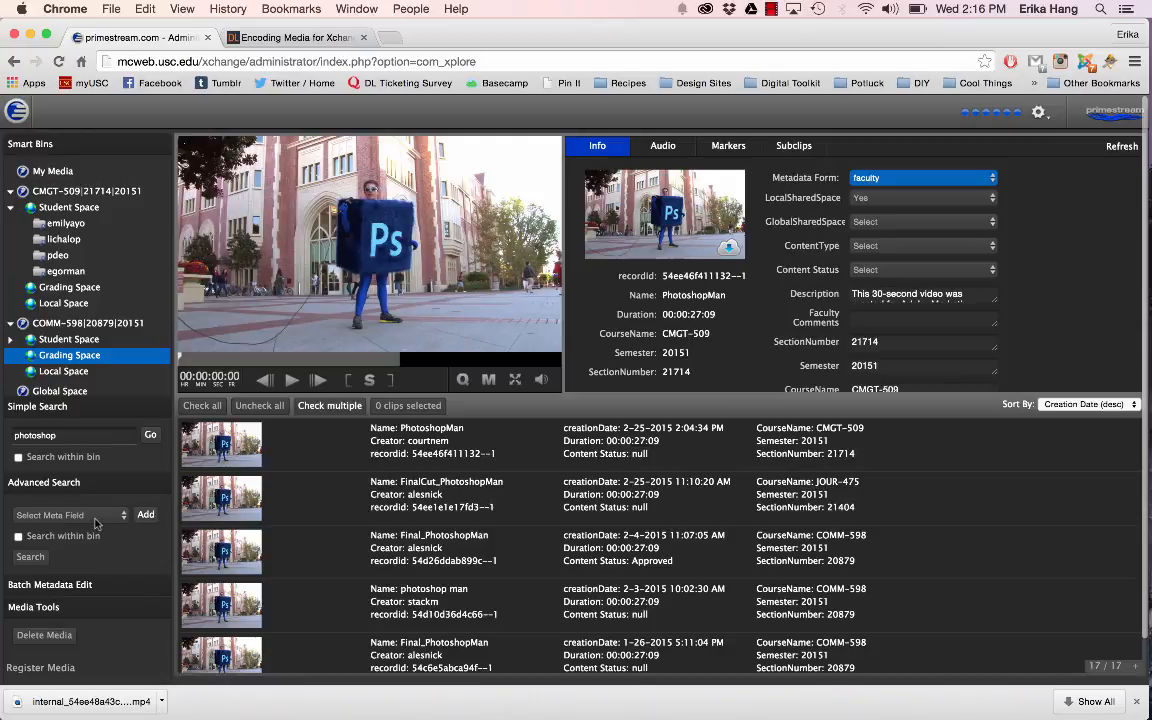
Step: Look through the metadata fields available for the advanced search without choosing one
left_click(68, 514)
scroll(88, 594, "down", 3)
left_click(110, 371)
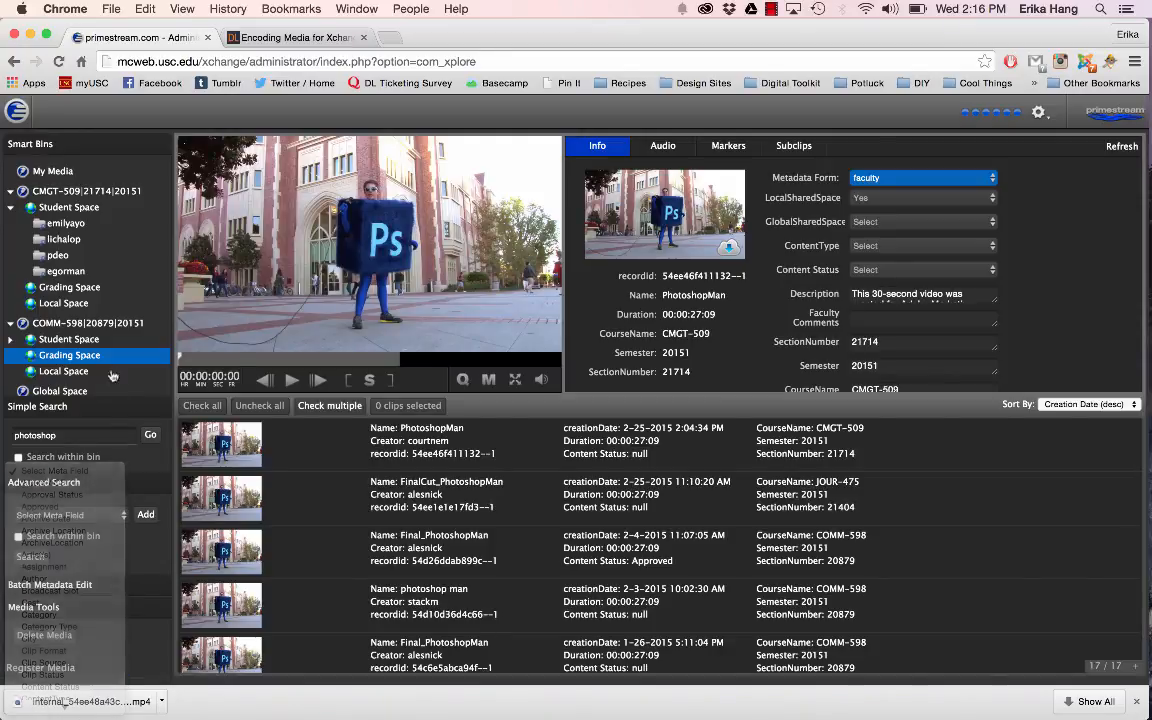
left_click(87, 519)
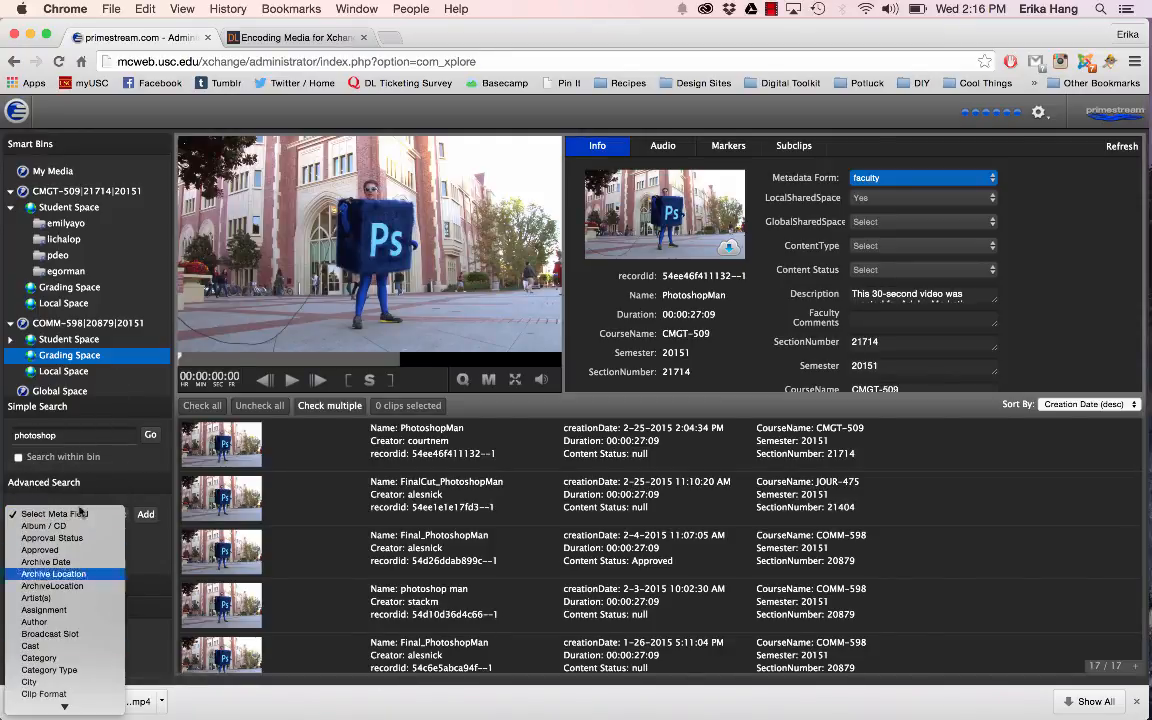
left_click(100, 475)
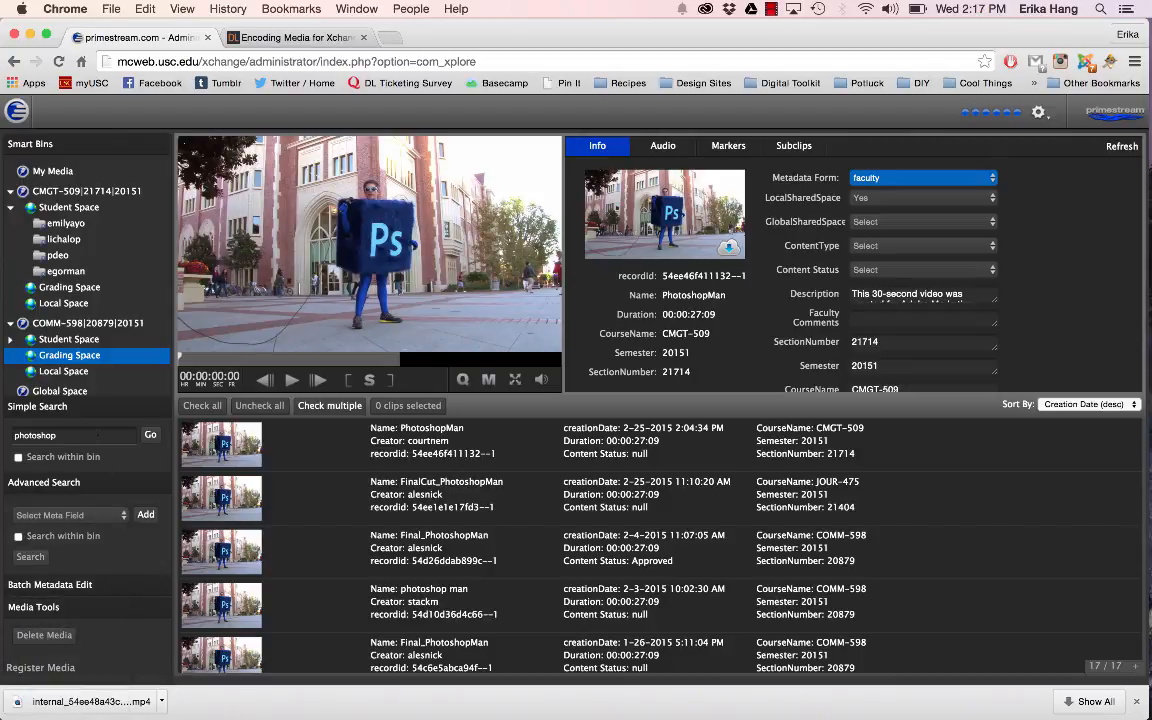
Step: Permanently delete the Testestest clip from My Media and load the test_gif item
scroll(93, 444, "down", 2)
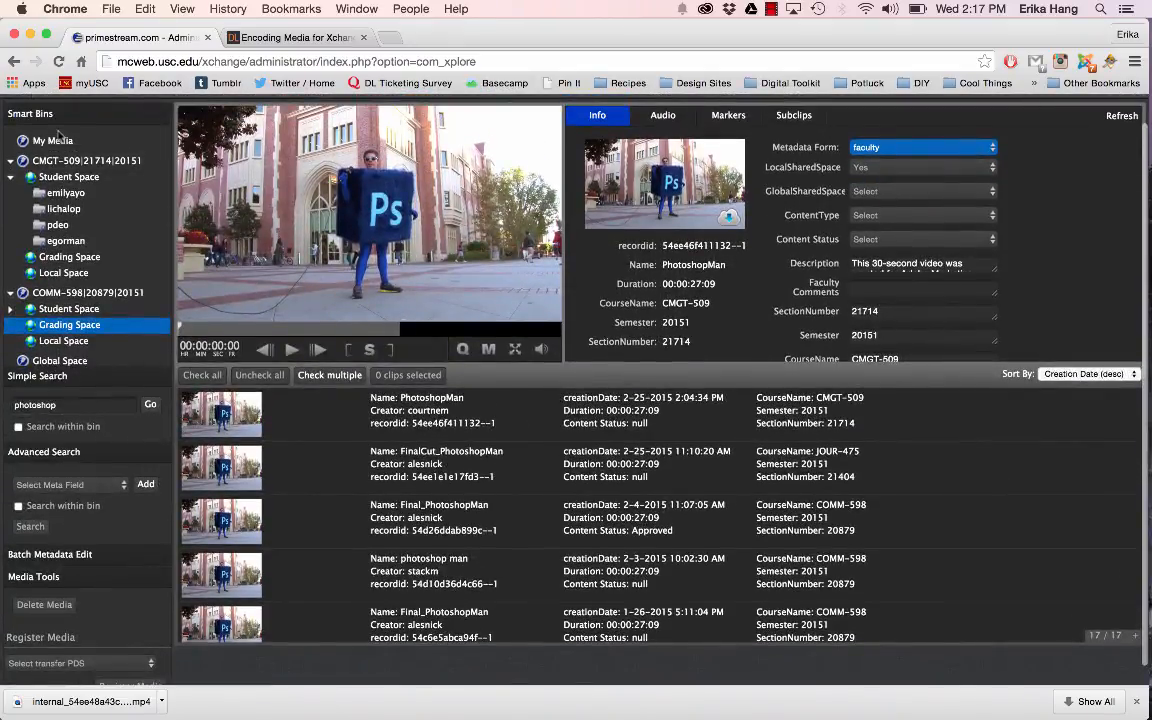
left_click(57, 136)
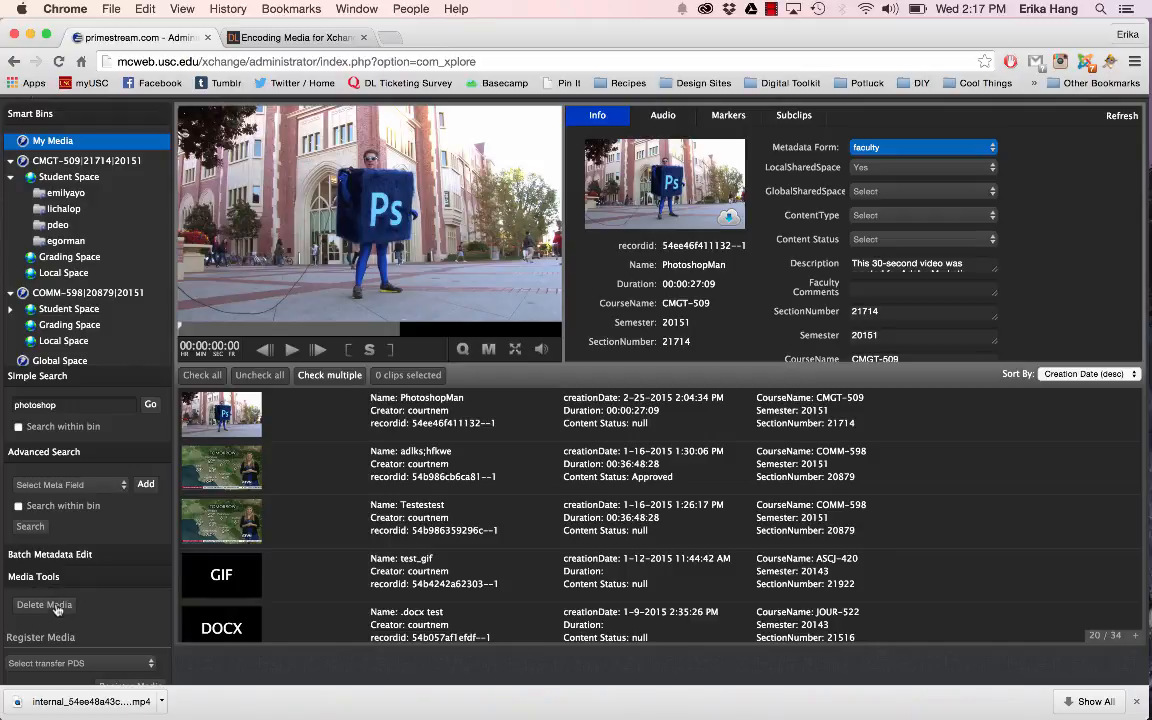
left_click(300, 474)
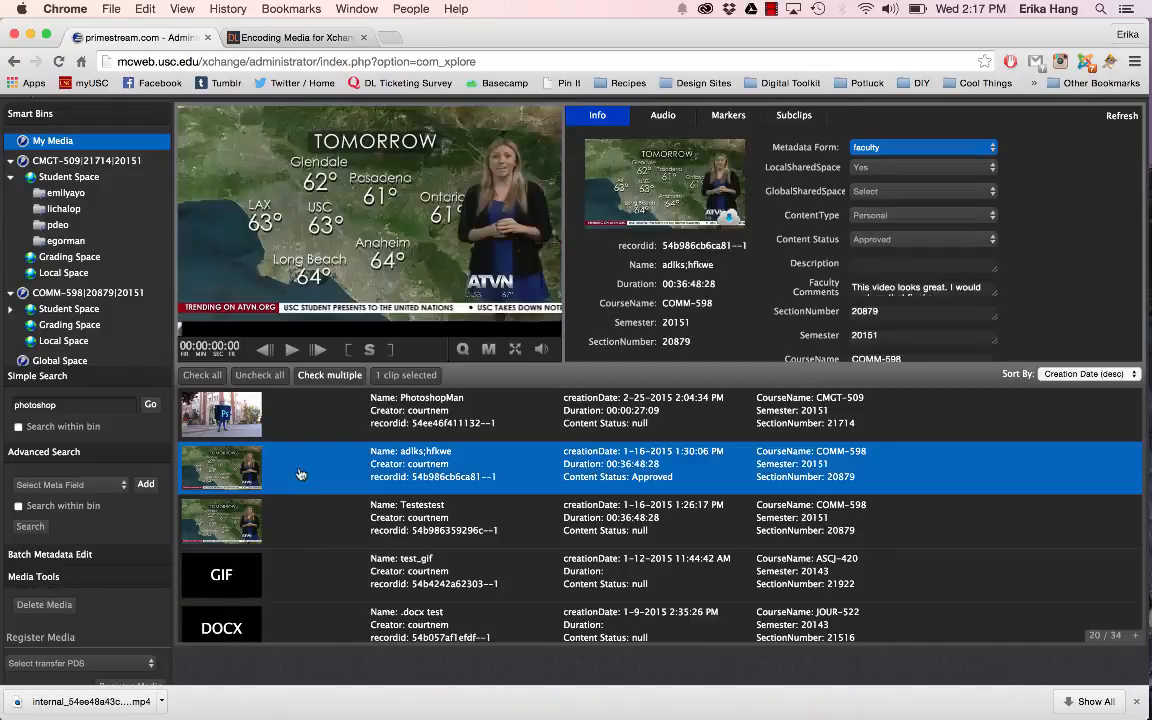
left_click(296, 522)
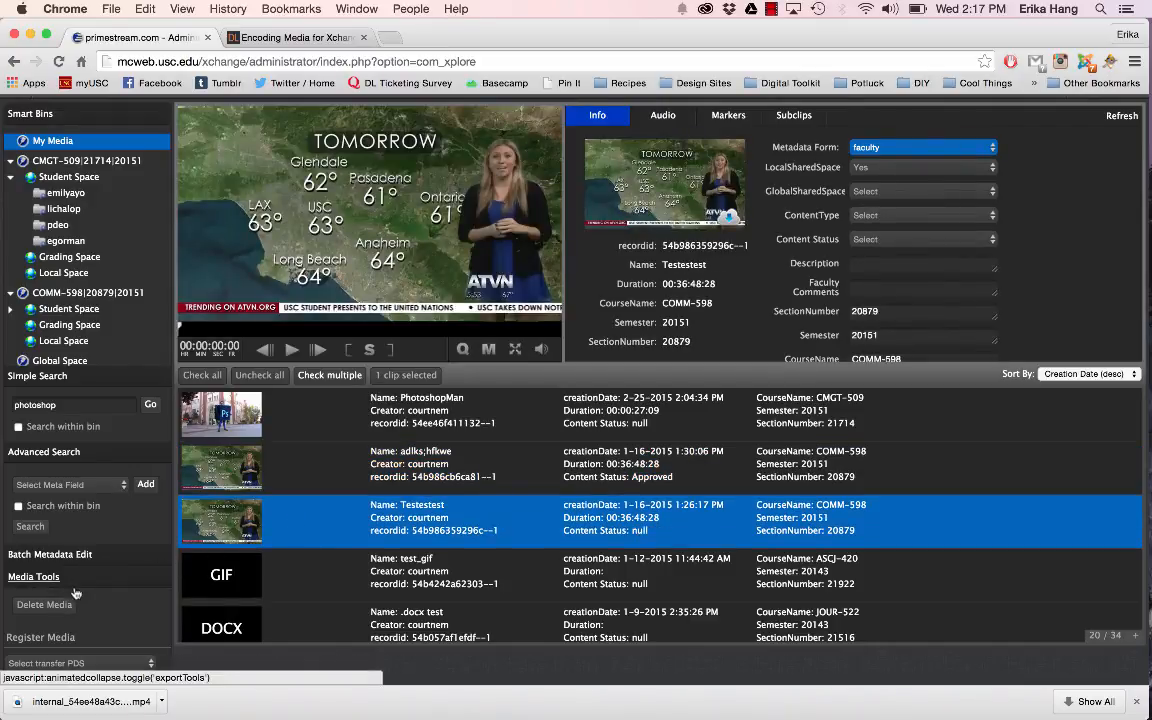
left_click(59, 605)
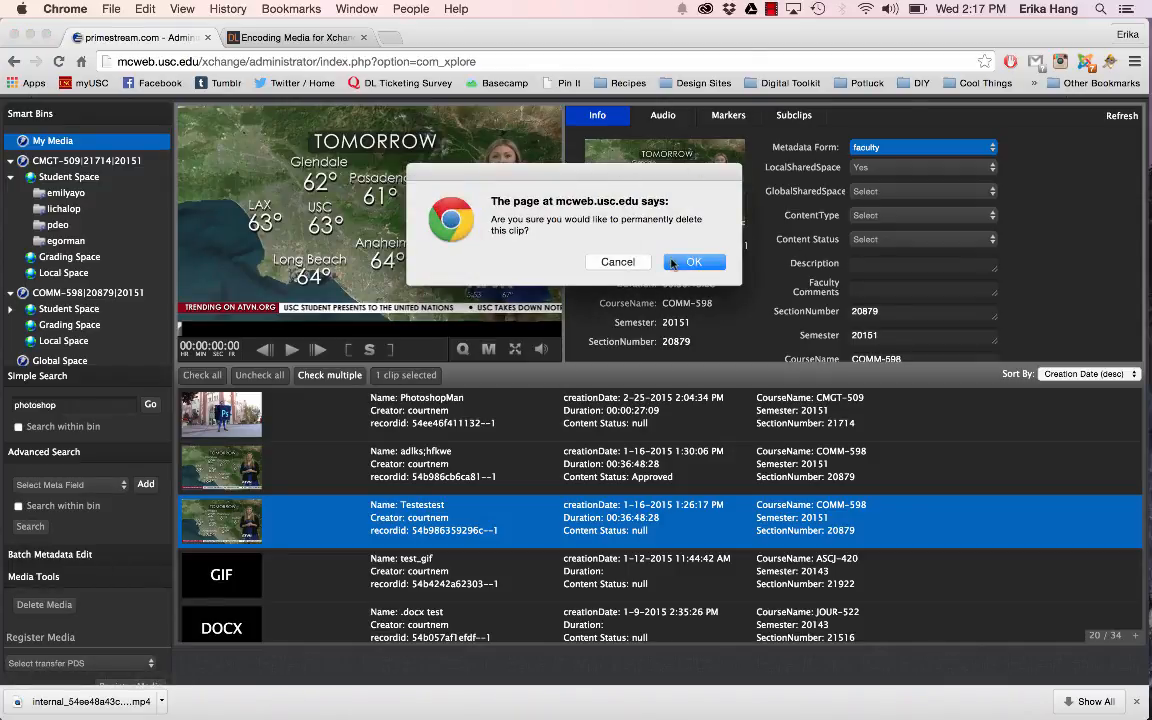
left_click(672, 263)
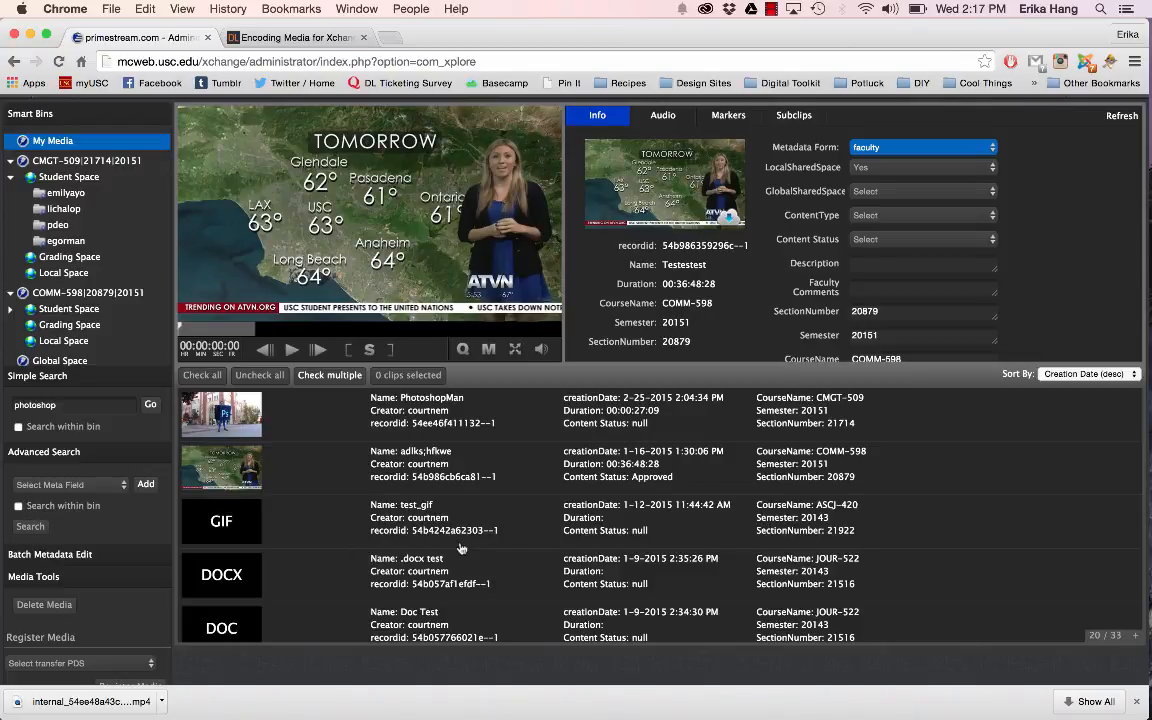
left_click(461, 544)
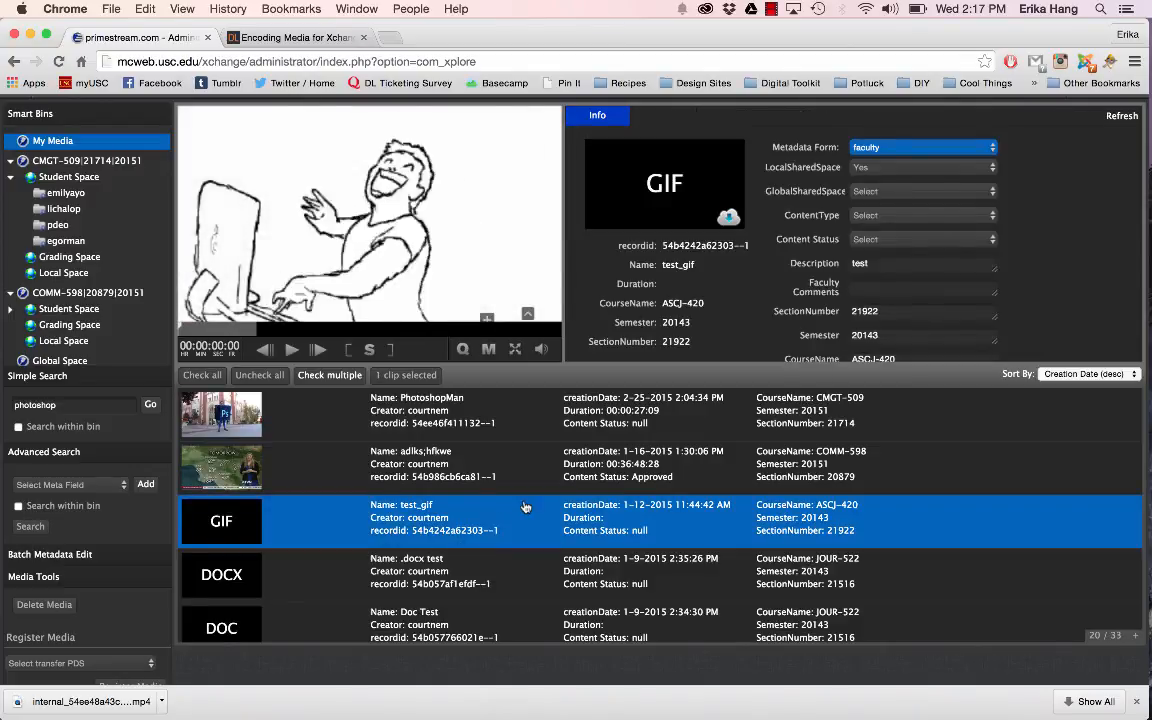
Step: Preview the .docx test, Doc Test and psd items in My Media, and return to .docx test
left_click(490, 588)
scroll(492, 540, "down", 2)
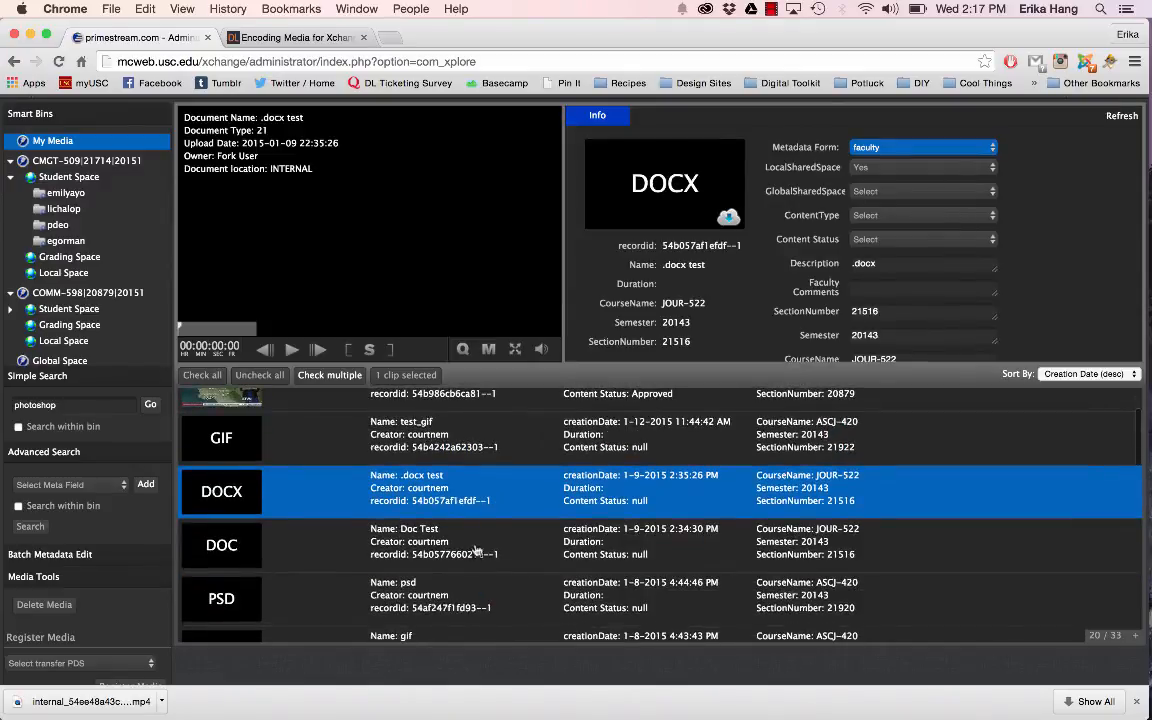
left_click(459, 541)
left_click(448, 599)
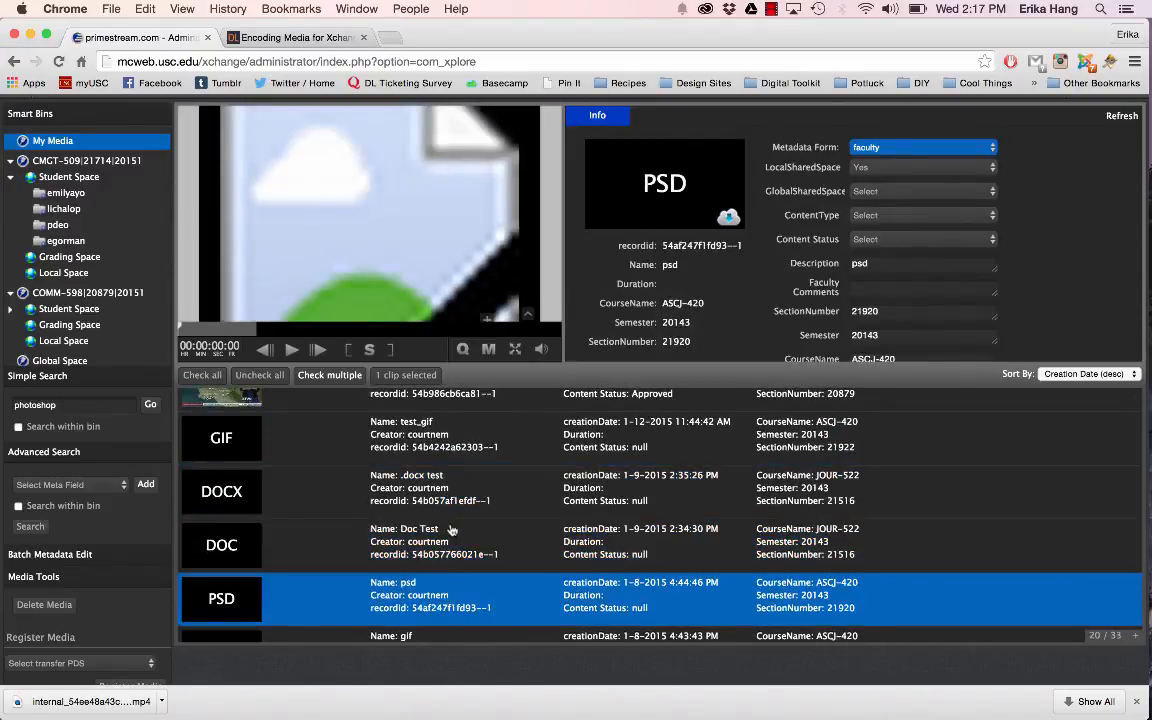
left_click(450, 530)
left_click(437, 495)
scroll(435, 492, "up", 2)
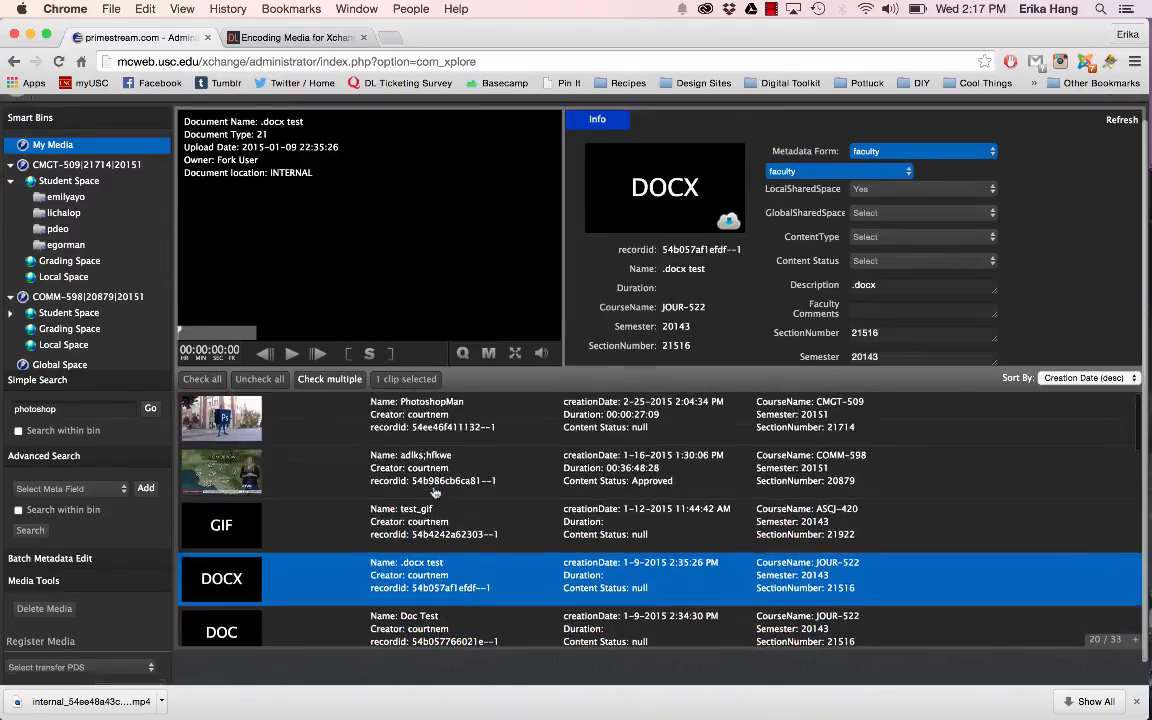
Step: Load the PhotoshopMan video from My Media, followed by the mp3 audio item
left_click(444, 427)
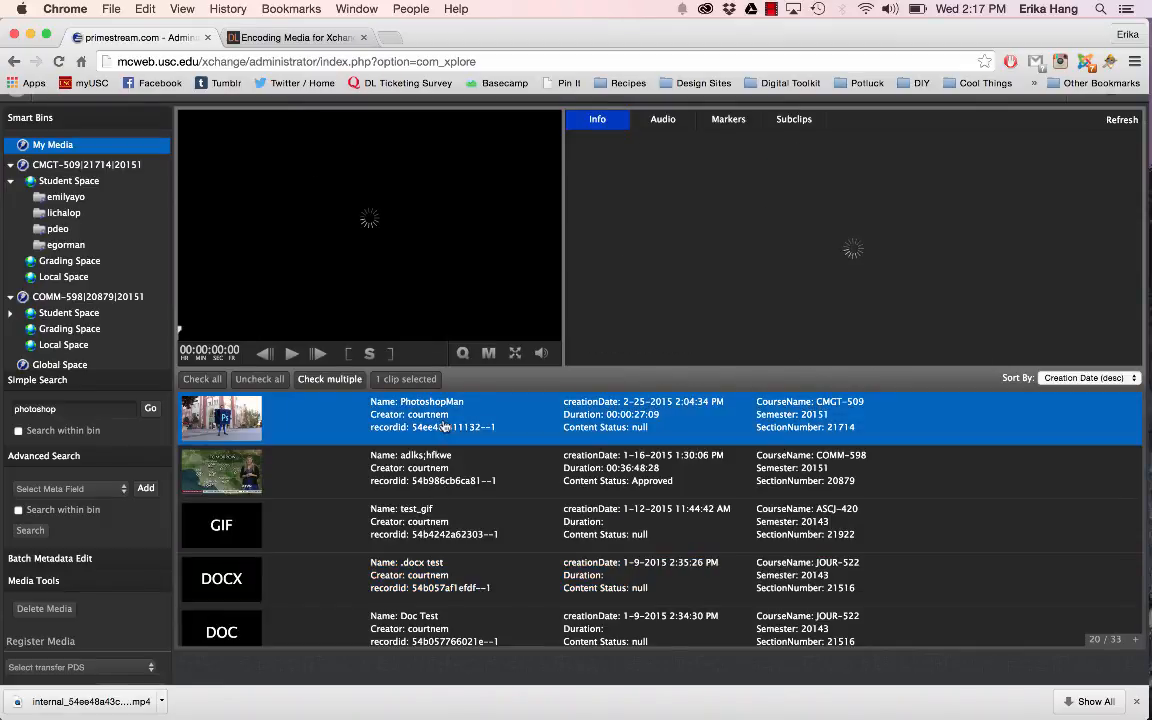
scroll(444, 430, "down", 6)
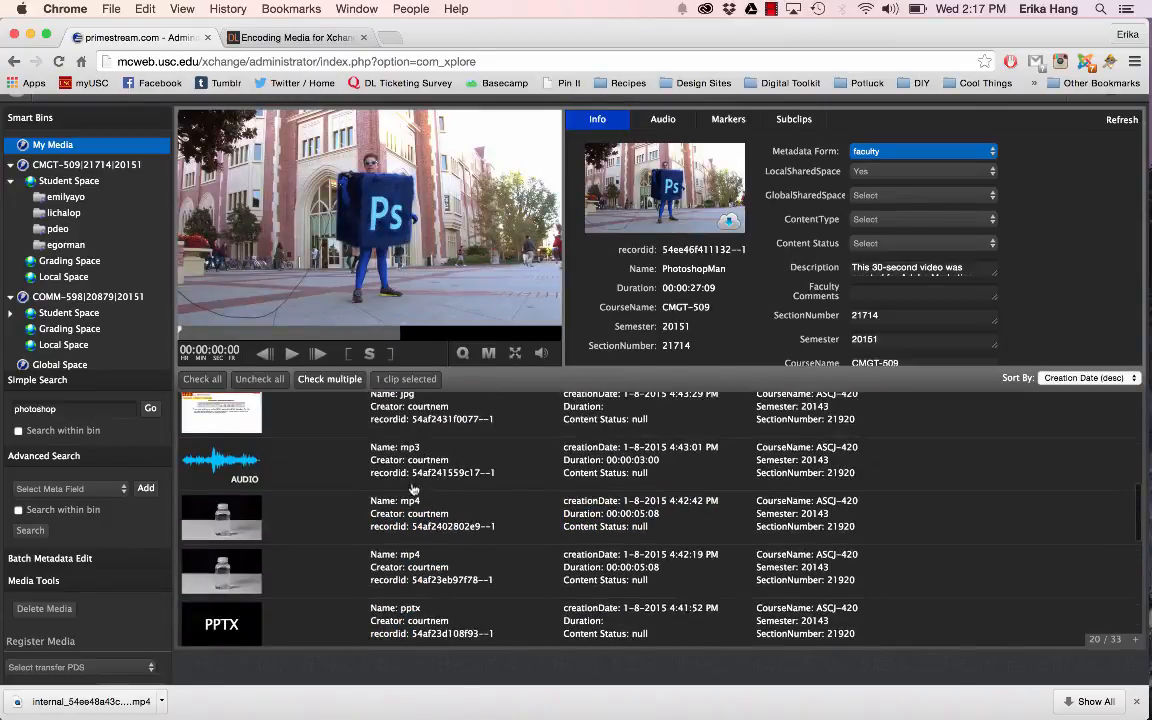
left_click(372, 460)
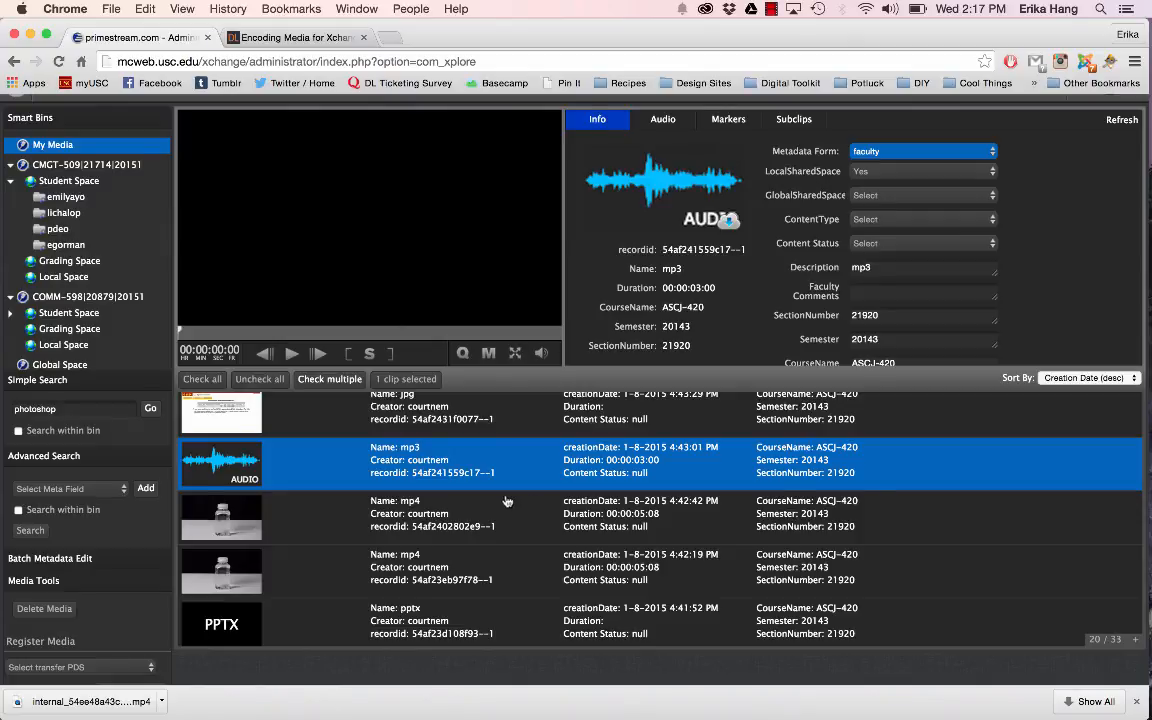
Step: Switch to the Annenberg Digital Lounge article on encoding media for Xchange and show its beginning
scroll(512, 500, "up", 5)
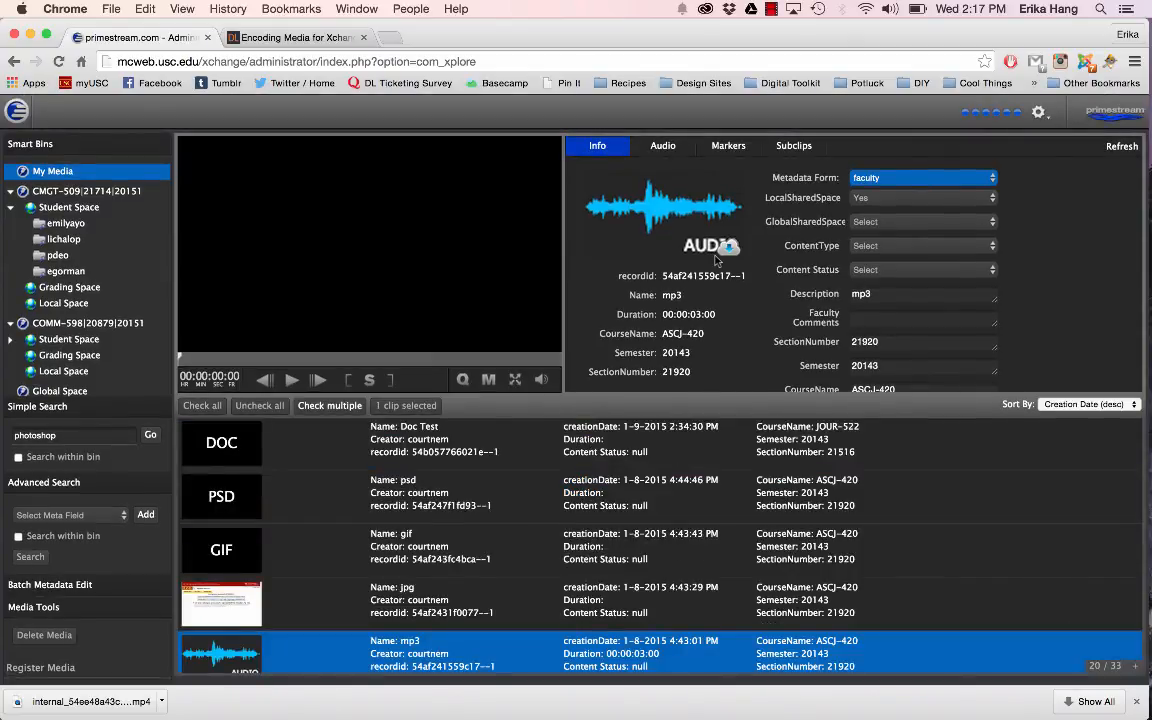
left_click(266, 42)
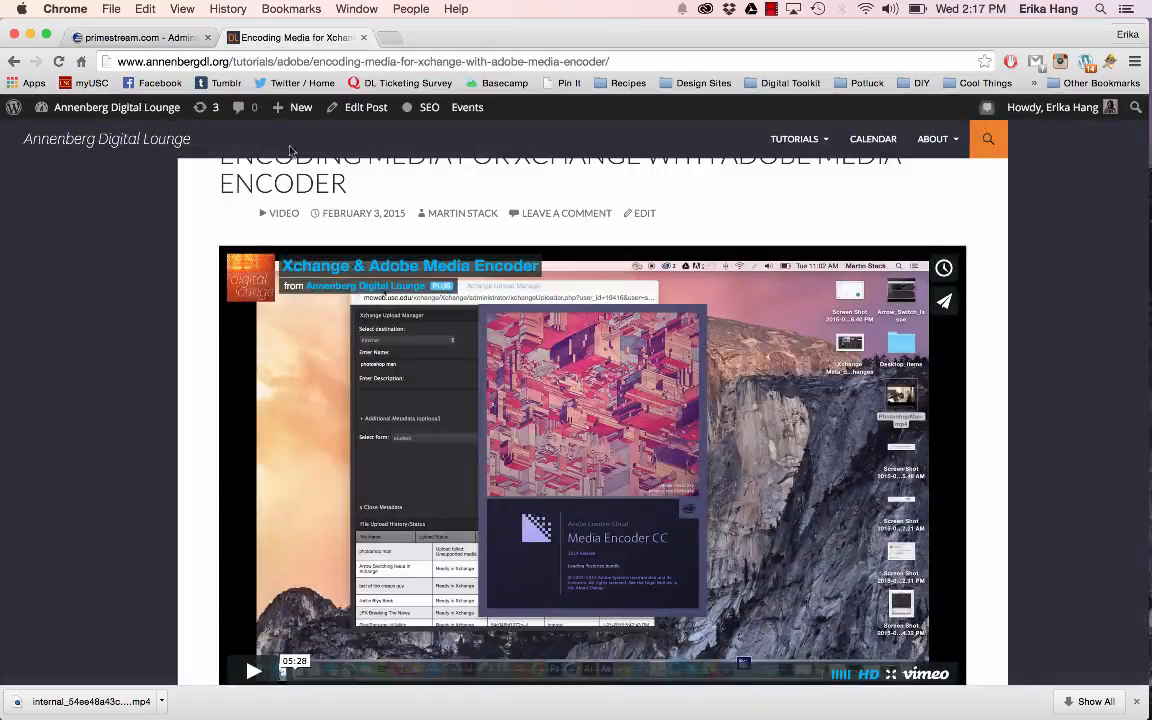
scroll(267, 398, "up", 5)
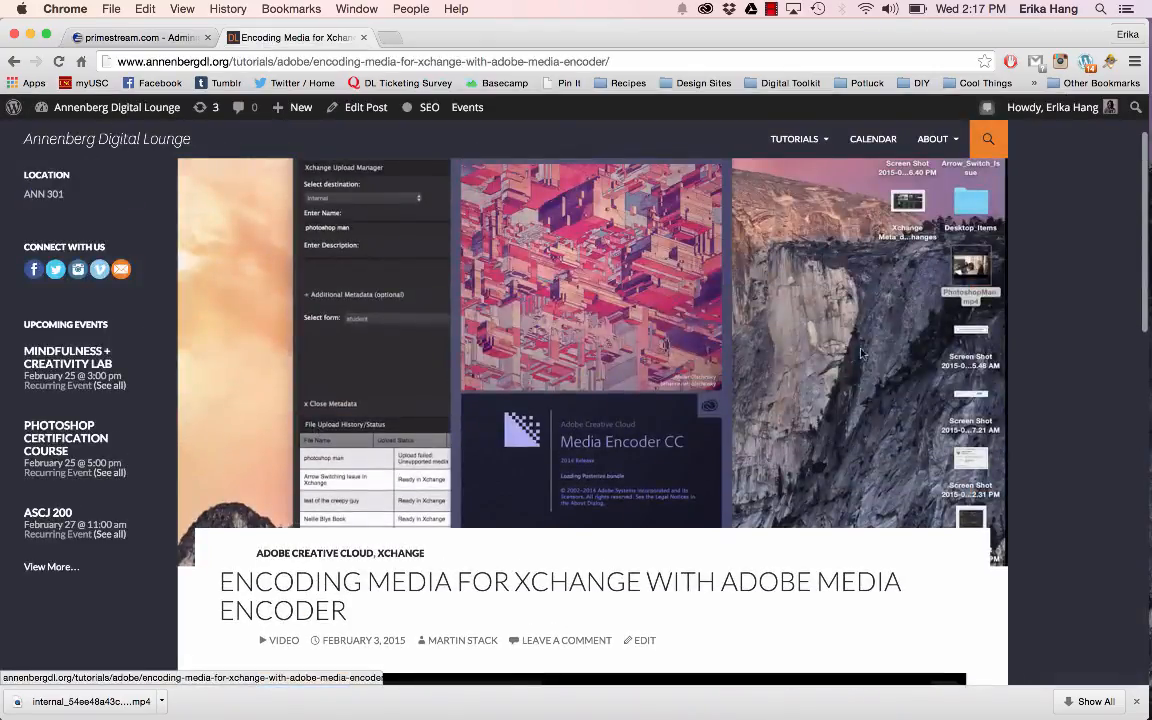